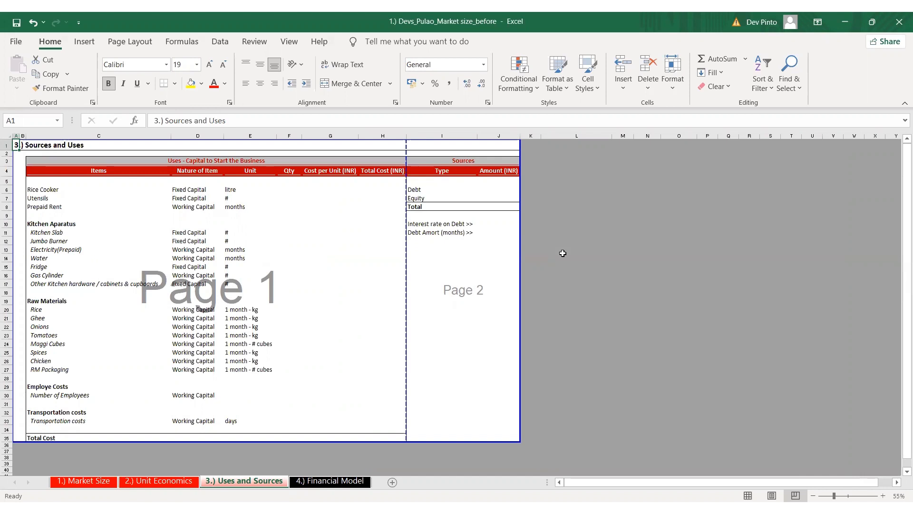
Look through the section headings of the 4.) Financial Model sheet, from P&L down to Key Ratios
{"action": "key", "text": "ctrl+Page_Down"}
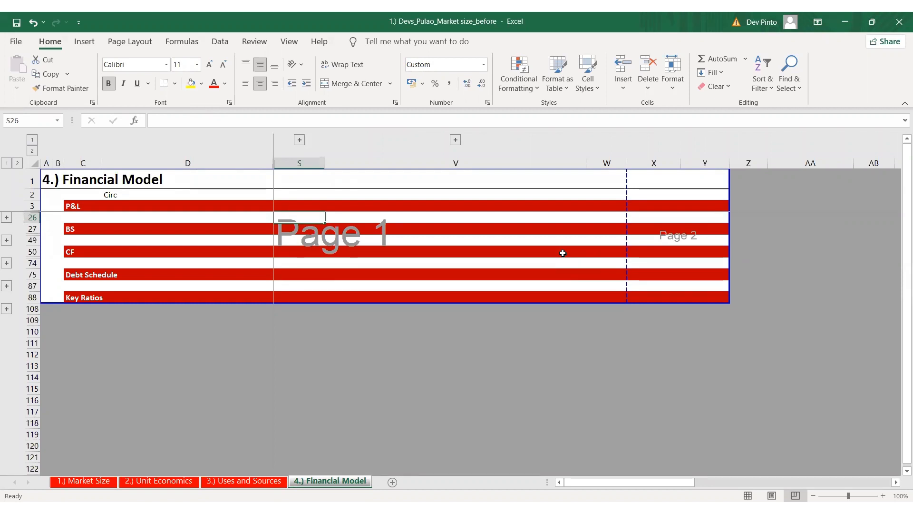
{"action": "left_click", "coordinate": [484, 207]}
{"action": "key", "text": "ctrl+Down"}
{"action": "key", "text": "ctrl+Down"}
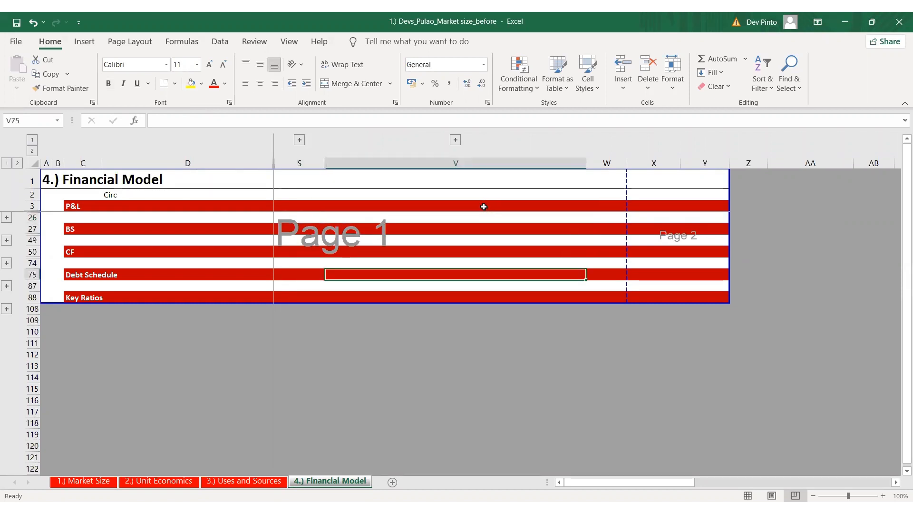
{"action": "key", "text": "ctrl+Down"}
{"action": "key", "text": "shift+space"}
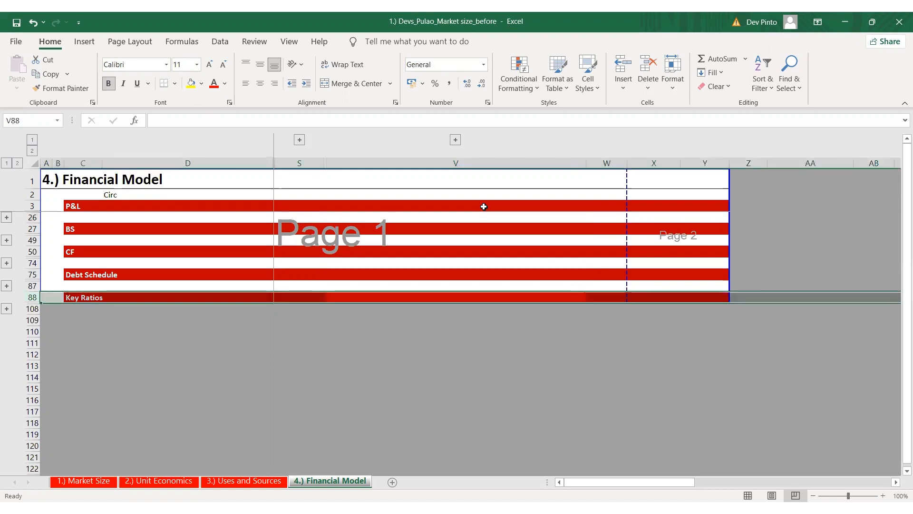
{"action": "key", "text": "ctrl+Home"}
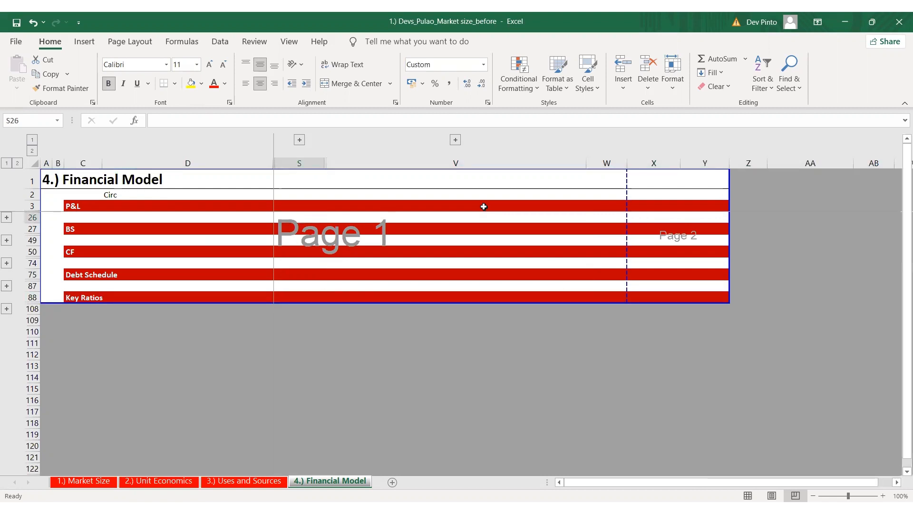
Return to the 1.) Market Size sheet
{"action": "key", "text": "ctrl+Page_Up"}
{"action": "key", "text": "ctrl+Page_Up"}
{"action": "key", "text": "ctrl+Page_Up"}
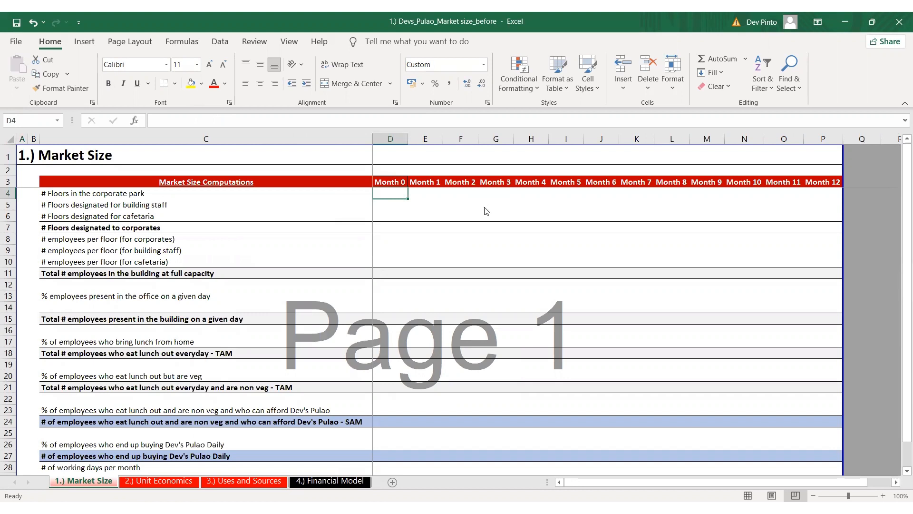
{"action": "key", "text": "alt+Tab"}
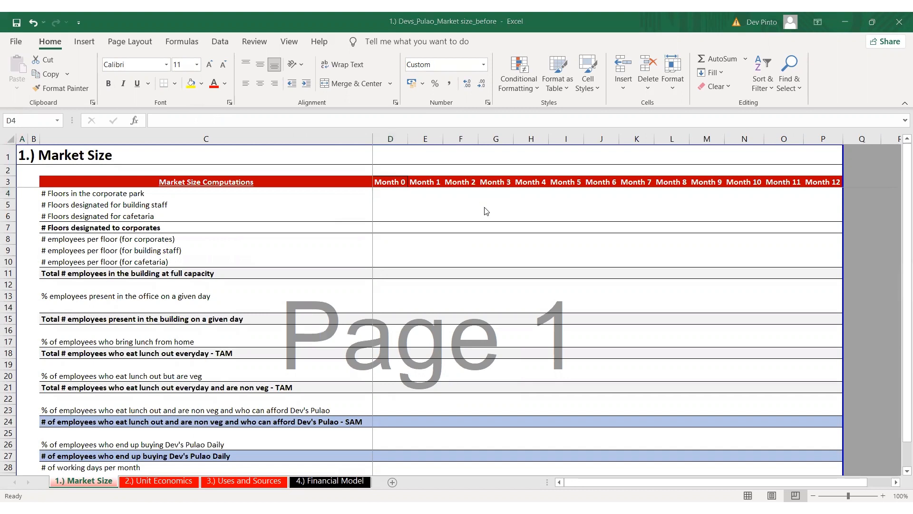
{"action": "key", "text": "alt+Tab"}
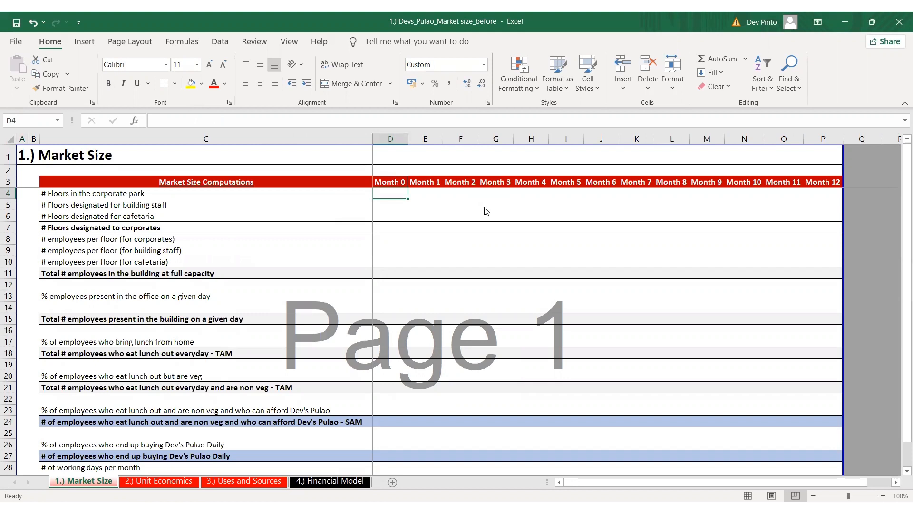
{"action": "key", "text": "alt+Tab"}
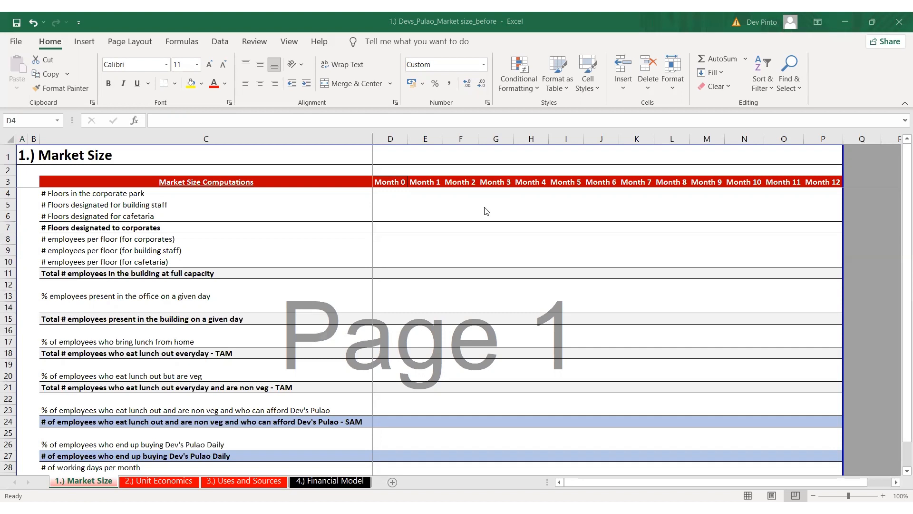
Enter 50 as the number of floors in the corporate park for Month 0 and fill it across through Month 12
{"action": "type", "text": "50"}
{"action": "key", "text": "shift+Right"}
{"action": "key", "text": "shift+Right"}
{"action": "key", "text": "shift+Right"}
{"action": "key", "text": "shift+Right"}
{"action": "key", "text": "shift+Right"}
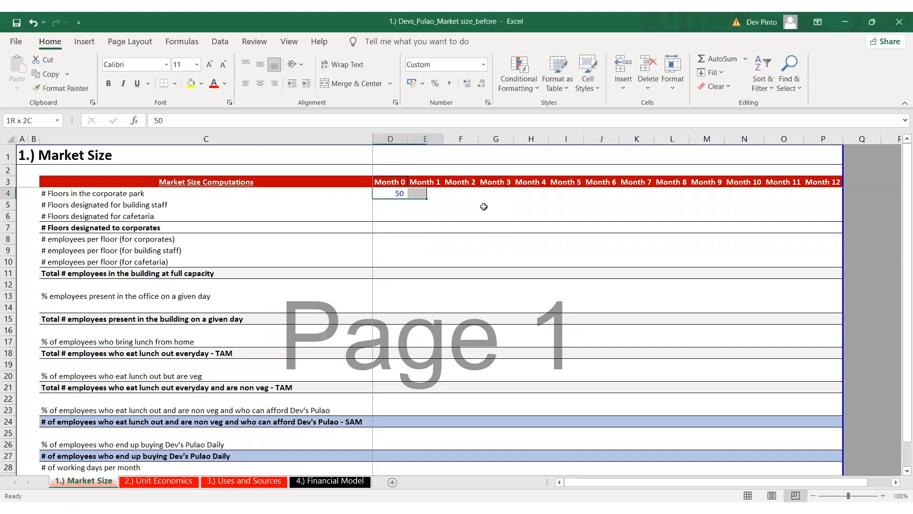
{"action": "key", "text": "shift+Right"}
{"action": "key", "text": "shift+Right"}
{"action": "key", "text": "shift+Right"}
{"action": "key", "text": "shift+Right"}
{"action": "key", "text": "shift+Right"}
{"action": "key", "text": "shift+Right"}
{"action": "key", "text": "shift+Right"}
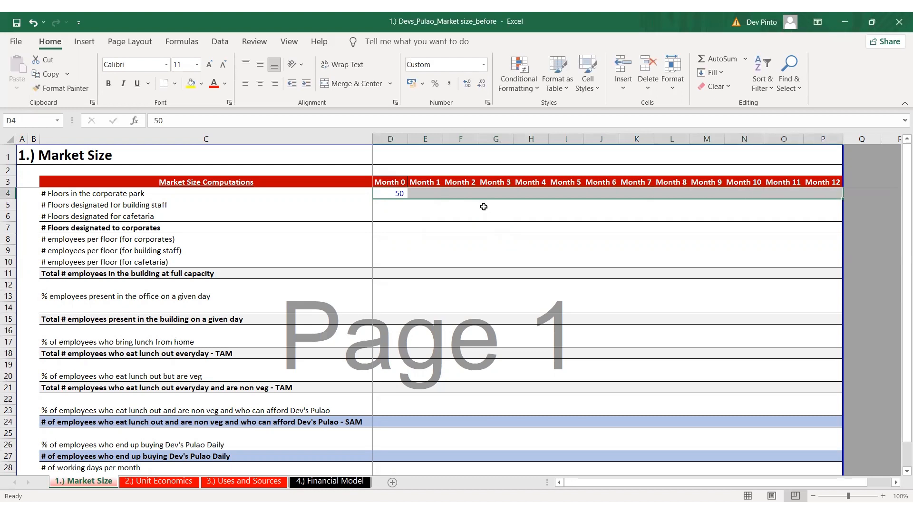
{"action": "key", "text": "ctrl+r"}
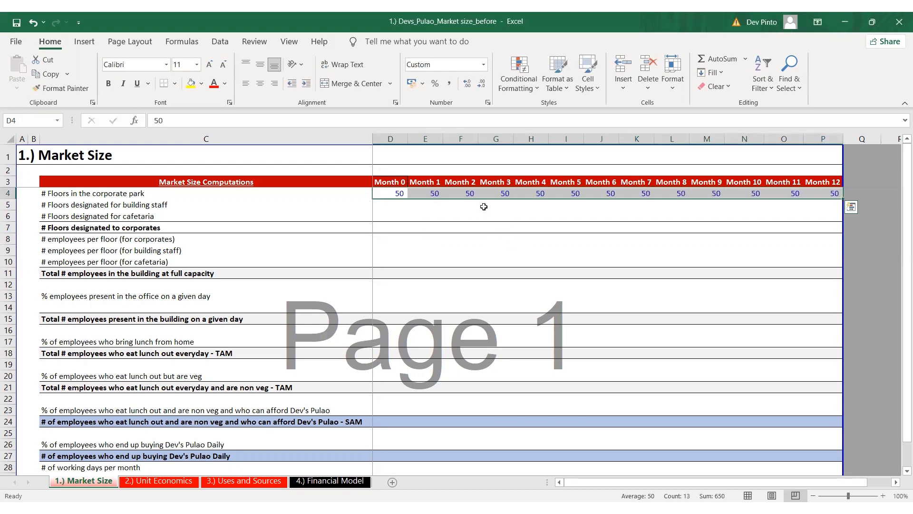
Enter 1 floor designated for building staff in Month 0 and fill it across through Month 12
{"action": "key", "text": "Down"}
{"action": "type", "text": "1"}
{"action": "key", "text": "Right"}
{"action": "key", "text": "Left"}
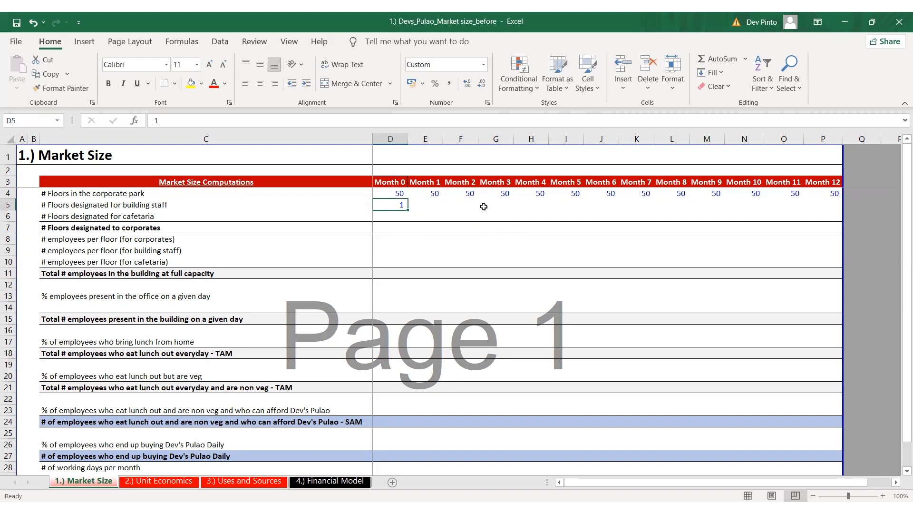
{"action": "key", "text": "shift+Right"}
{"action": "key", "text": "shift+Right"}
{"action": "key", "text": "shift+Right"}
{"action": "key", "text": "shift+Right"}
{"action": "key", "text": "shift+Right"}
{"action": "key", "text": "shift+Right"}
{"action": "key", "text": "shift+Right"}
{"action": "key", "text": "shift+Right"}
{"action": "key", "text": "shift+Right"}
{"action": "key", "text": "shift+Right"}
{"action": "key", "text": "shift+Right"}
{"action": "key", "text": "shift+Right"}
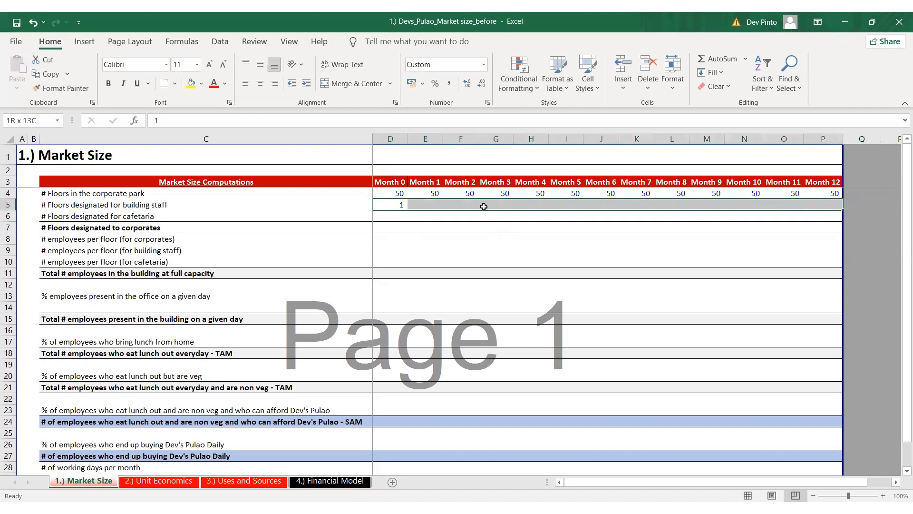
{"action": "key", "text": "ctrl+r"}
Set the floors designated for cafetaria to 1 for every month from Month 0 through Month 12
{"action": "key", "text": "Down"}
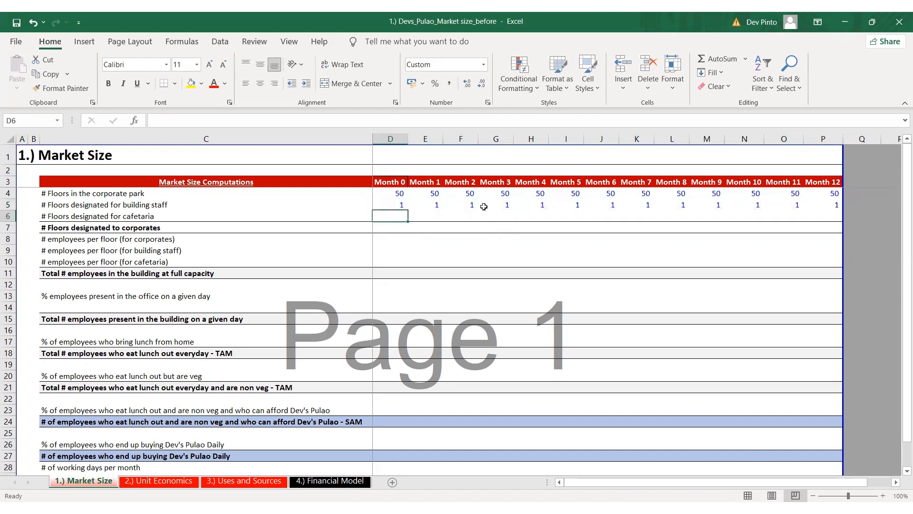
{"action": "type", "text": "1"}
{"action": "key", "text": "shift+Right"}
{"action": "key", "text": "shift+Right"}
{"action": "key", "text": "shift+Right"}
{"action": "key", "text": "shift+Right"}
{"action": "key", "text": "shift+Right"}
{"action": "key", "text": "shift+Right"}
{"action": "key", "text": "shift+Right"}
{"action": "key", "text": "shift+Right"}
{"action": "key", "text": "shift+Right"}
{"action": "key", "text": "shift+Right"}
{"action": "key", "text": "shift+Right"}
{"action": "key", "text": "shift+Right"}
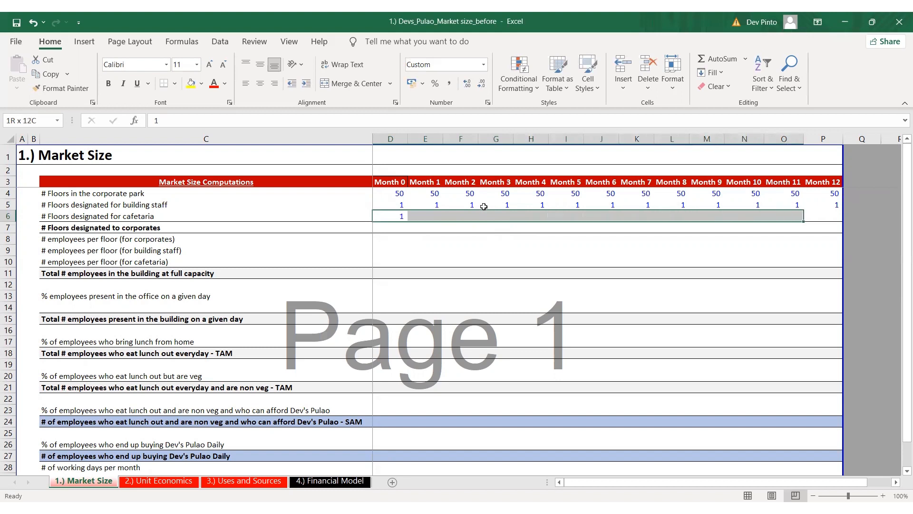
{"action": "key", "text": "ctrl+r"}
Calculate Month 0 floors designated to corporates in D7 with the formula +D4-D5-D6
{"action": "key", "text": "Down"}
{"action": "type", "text": "+"}
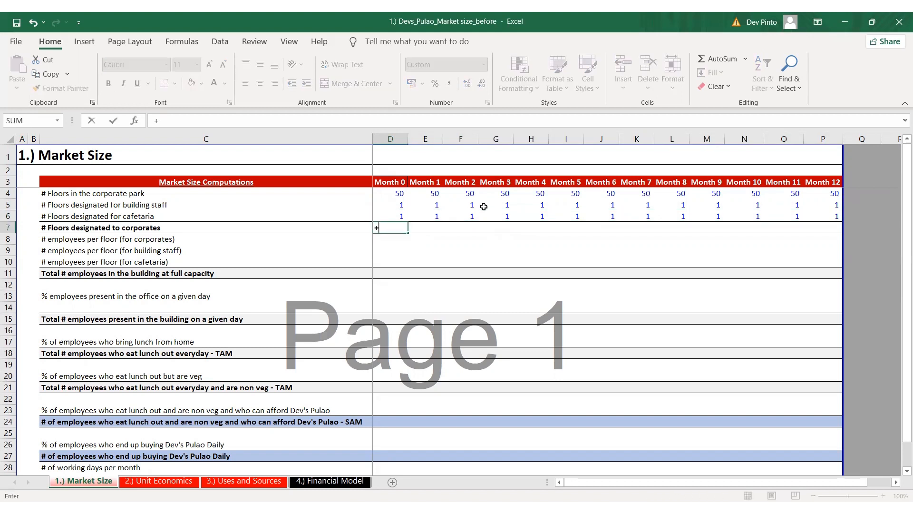
{"action": "key", "text": "Up"}
{"action": "key", "text": "Up"}
{"action": "key", "text": "Up"}
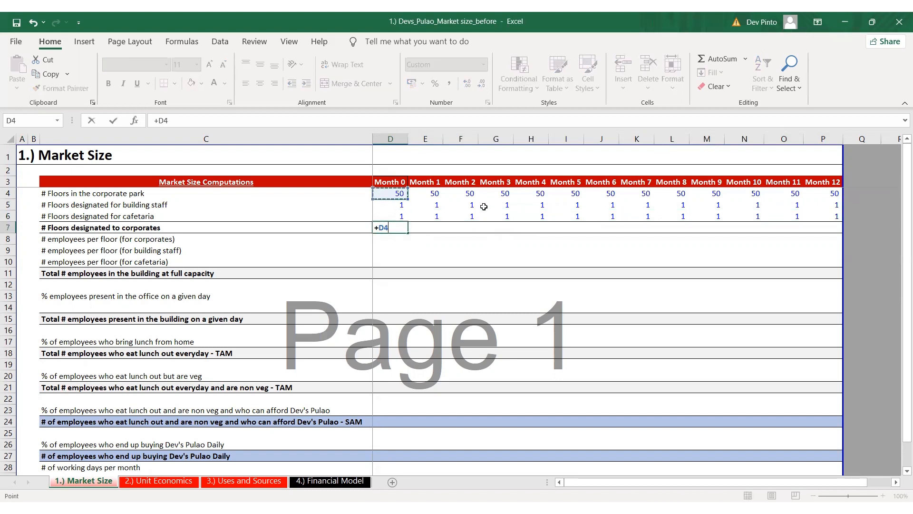
{"action": "type", "text": "-"}
{"action": "key", "text": "Up"}
{"action": "key", "text": "Up"}
{"action": "type", "text": "-"}
{"action": "key", "text": "Up"}
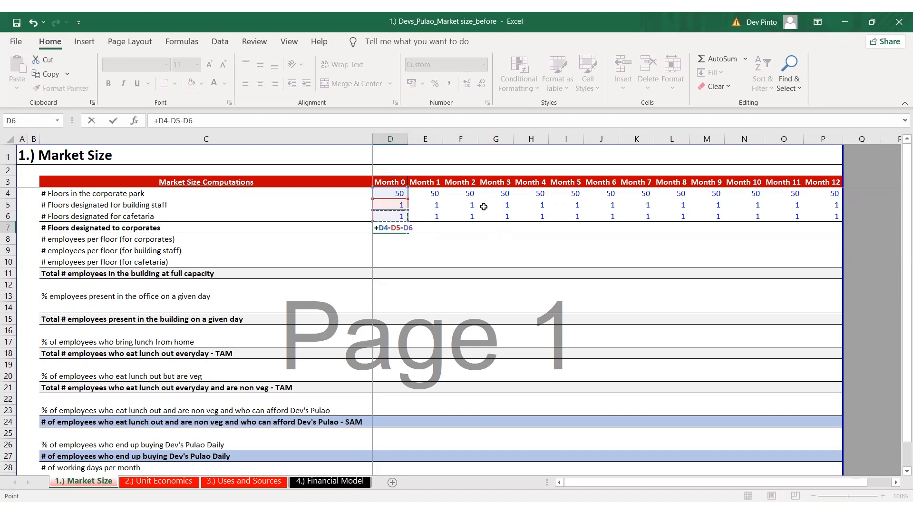
{"action": "key", "text": "ctrl+Return"}
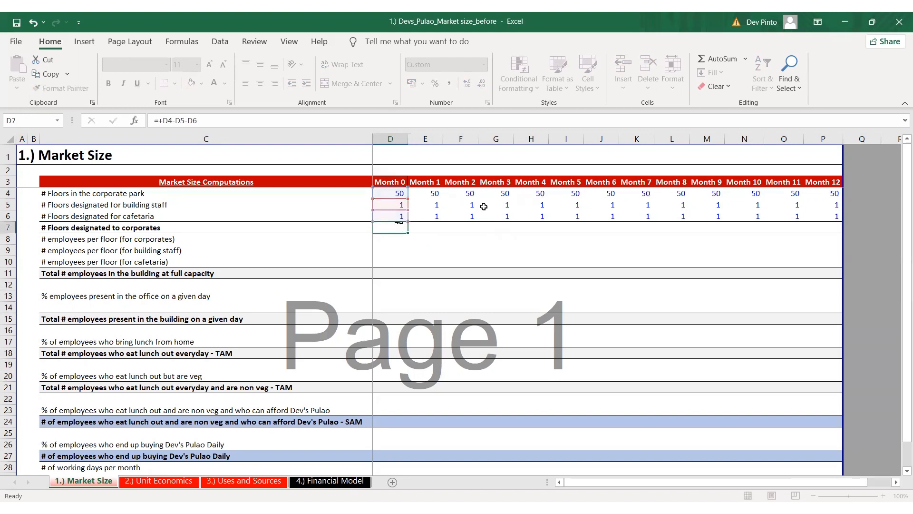
Copy the Month 0 formula for floors designated to corporates across row 7 through Month 12
{"action": "key", "text": "ctrl+c"}
{"action": "key", "text": "Up"}
{"action": "key", "text": "ctrl+Right"}
{"action": "key", "text": "Down"}
{"action": "key", "text": "ctrl+shift+Left"}
{"action": "key", "text": "Return"}
{"action": "key", "text": "ctrl+Left"}
{"action": "key", "text": "Left"}
{"action": "key", "text": "Right"}
{"action": "key", "text": "Right"}
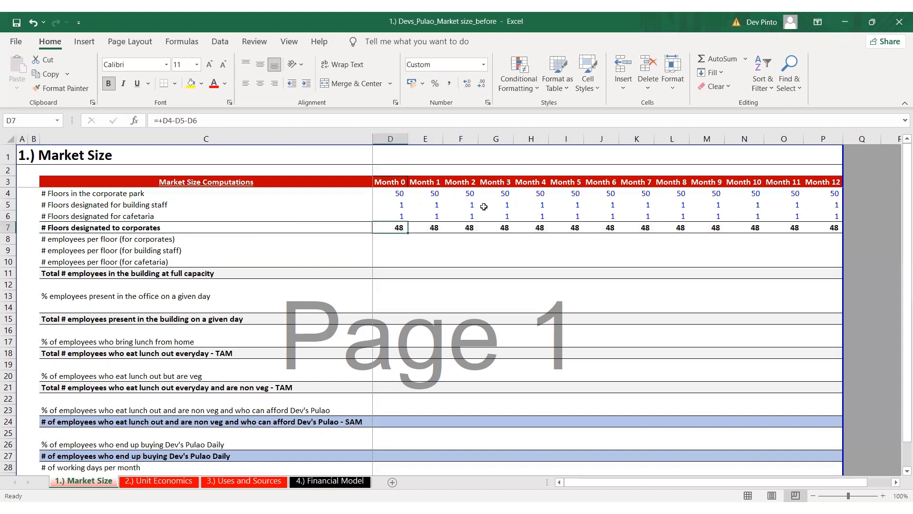
{"action": "key", "text": "alt+Tab"}
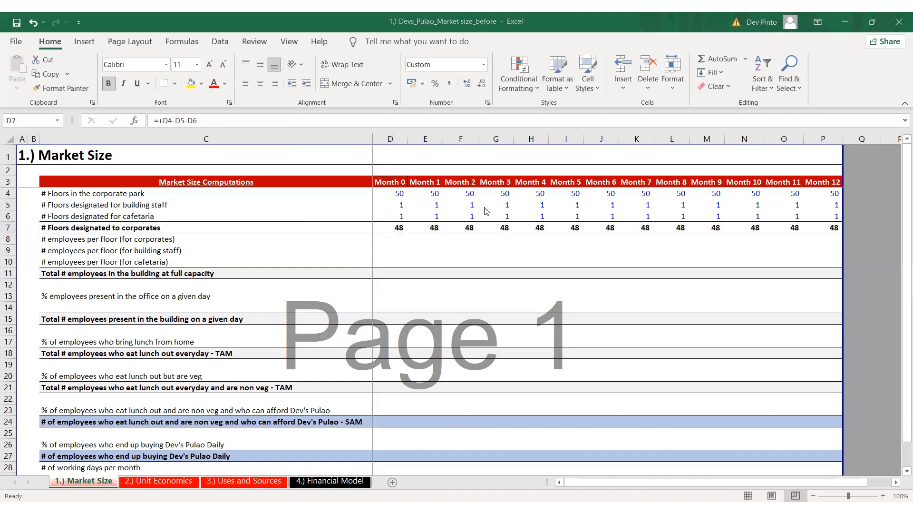
{"action": "key", "text": "alt+Tab"}
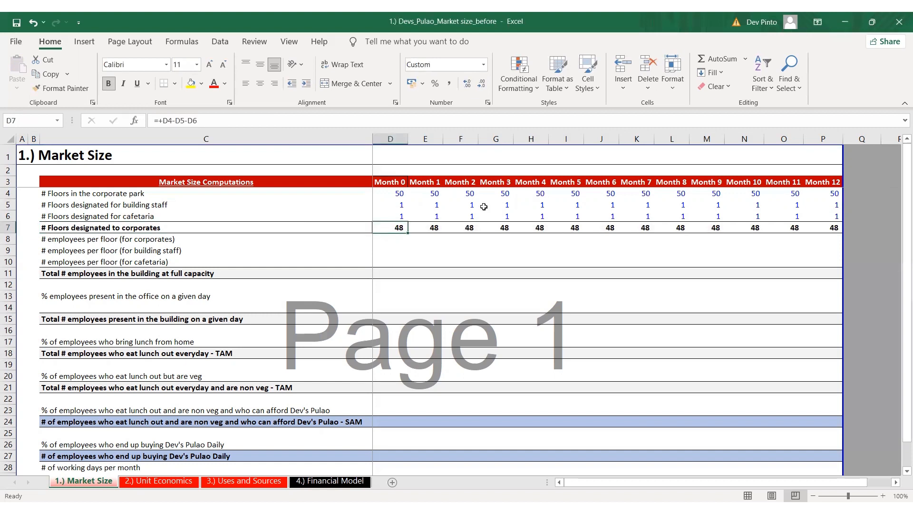
Enter 100 employees per floor for corporates in Month 0 and copy it across row 8 through Month 12
{"action": "key", "text": "Down"}
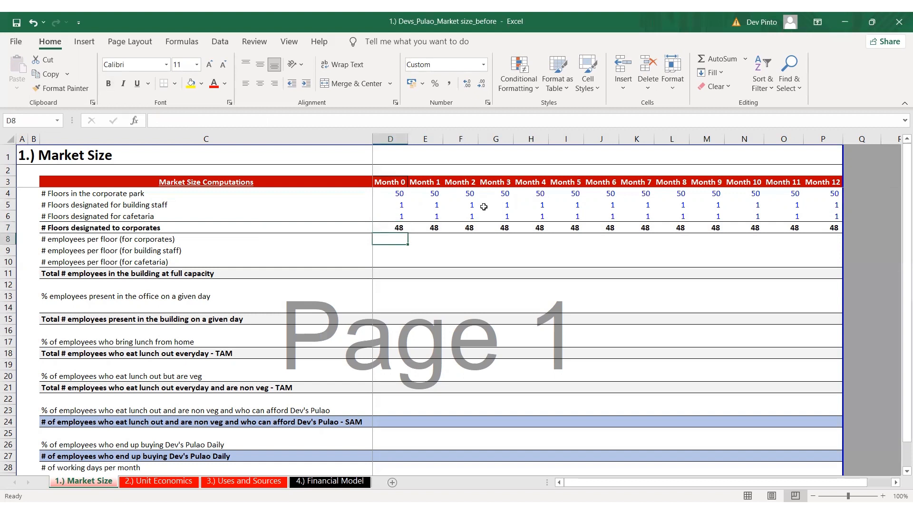
{"action": "type", "text": "100"}
{"action": "key", "text": "ctrl+Return"}
{"action": "key", "text": "ctrl+c"}
{"action": "key", "text": "Up"}
{"action": "key", "text": "ctrl+Right"}
{"action": "key", "text": "Down"}
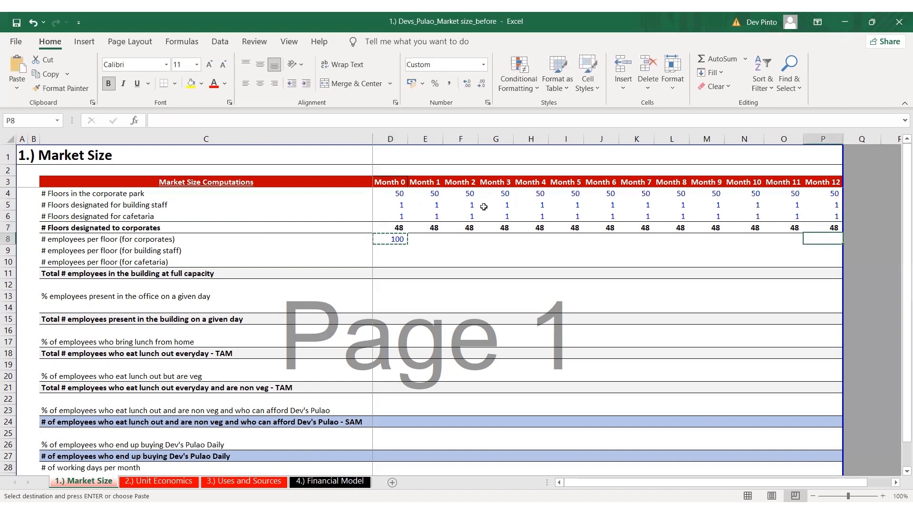
{"action": "key", "text": "ctrl+shift+Left"}
{"action": "key", "text": "Return"}
{"action": "key", "text": "Left"}
{"action": "key", "text": "ctrl+Left"}
{"action": "key", "text": "Right"}
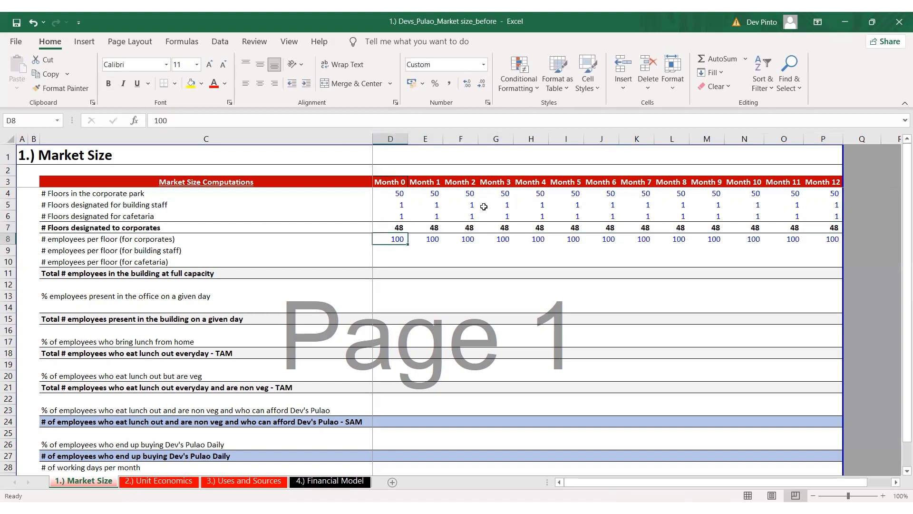
Enter 50 employees per floor for building staff in Month 0 and fill the same value down to the cafetaria row
{"action": "key", "text": "Down"}
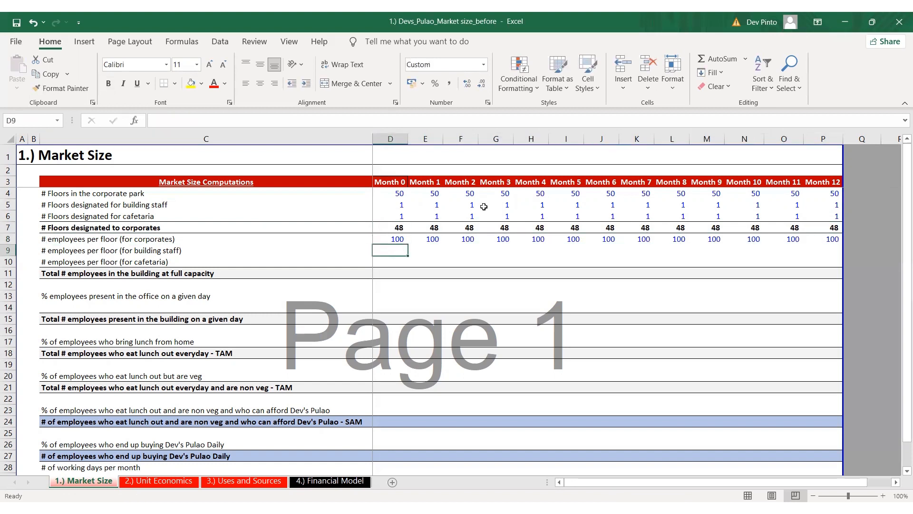
{"action": "type", "text": "50"}
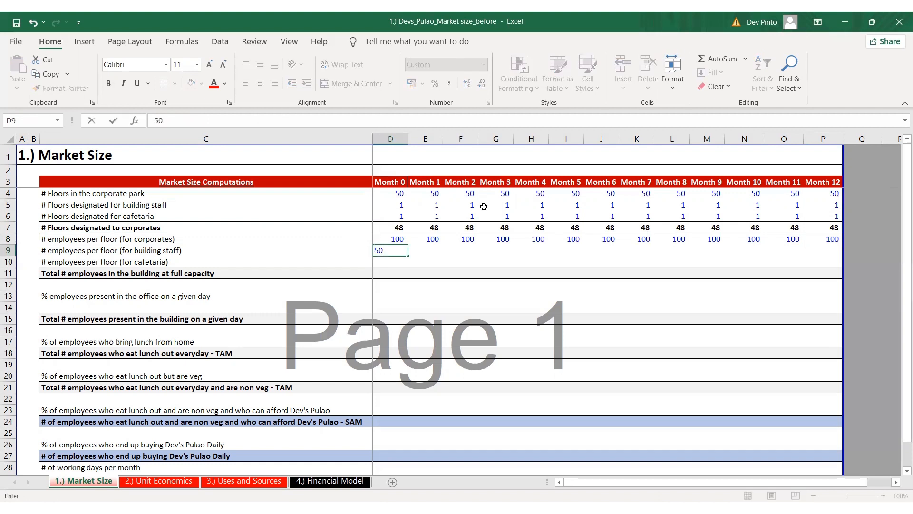
{"action": "key", "text": "ctrl+Return"}
{"action": "key", "text": "shift+Down"}
{"action": "key", "text": "ctrl+d"}
{"action": "key", "text": "Down"}
{"action": "key", "text": "shift+space"}
{"action": "key", "text": "Right"}
{"action": "key", "text": "Left"}
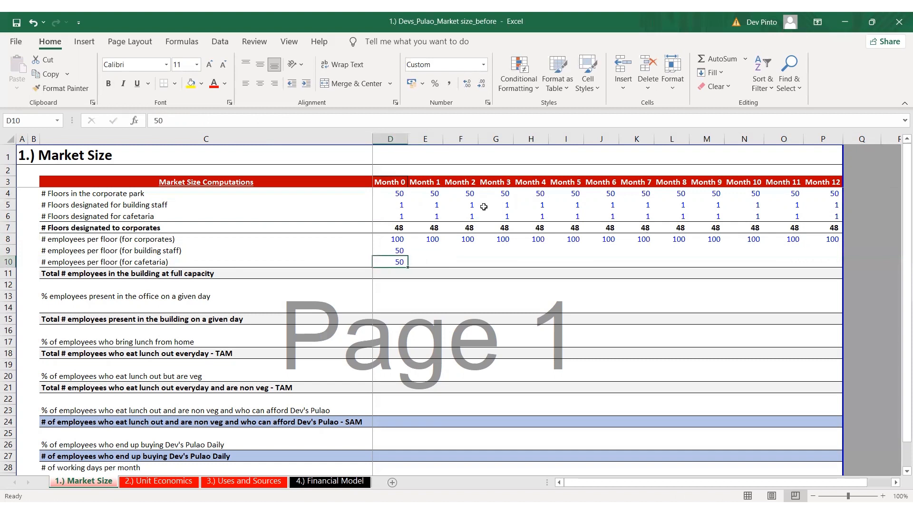
Copy the Month 0 employees per floor for building staff and cafetaria across rows 9 and 10 through Month 12
{"action": "key", "text": "shift+Up"}
{"action": "key", "text": "ctrl+c"}
{"action": "key", "text": "Up"}
{"action": "key", "text": "Up"}
{"action": "key", "text": "ctrl+Right"}
{"action": "key", "text": "Down"}
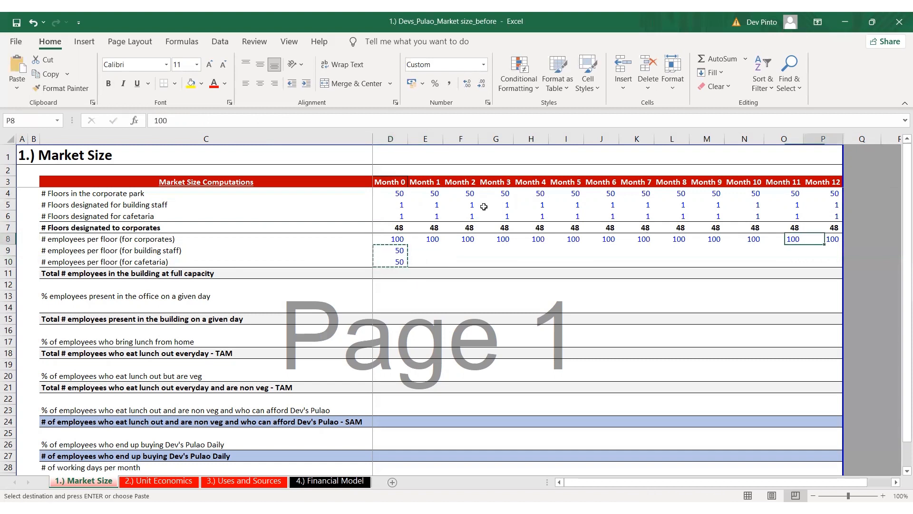
{"action": "key", "text": "shift+Down"}
{"action": "key", "text": "ctrl+shift+Left"}
{"action": "key", "text": "Return"}
{"action": "key", "text": "ctrl+Left"}
{"action": "key", "text": "Right"}
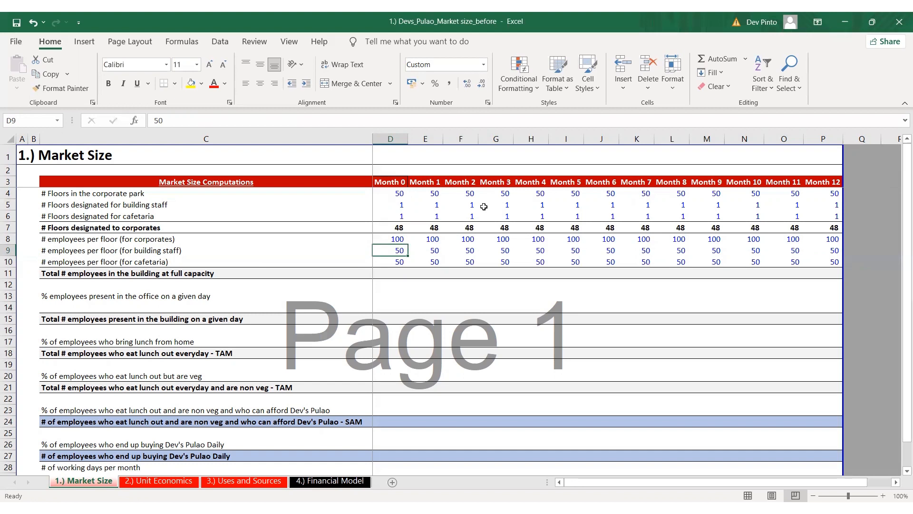
Start the Month 0 formula for total employees at full capacity in D11 with the corporate term +D8*D7
{"action": "key", "text": "Down"}
{"action": "key", "text": "Down"}
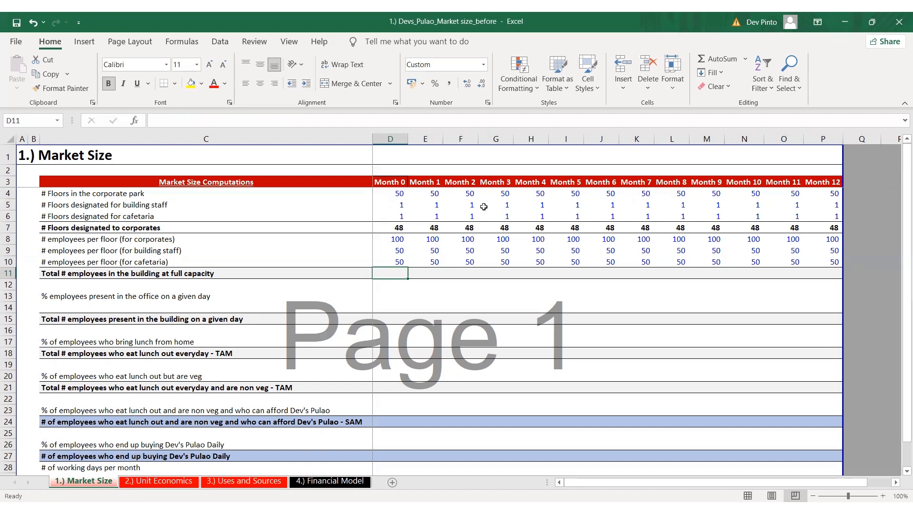
{"action": "type", "text": "+"}
{"action": "key", "text": "Up"}
{"action": "key", "text": "Up"}
{"action": "key", "text": "Up"}
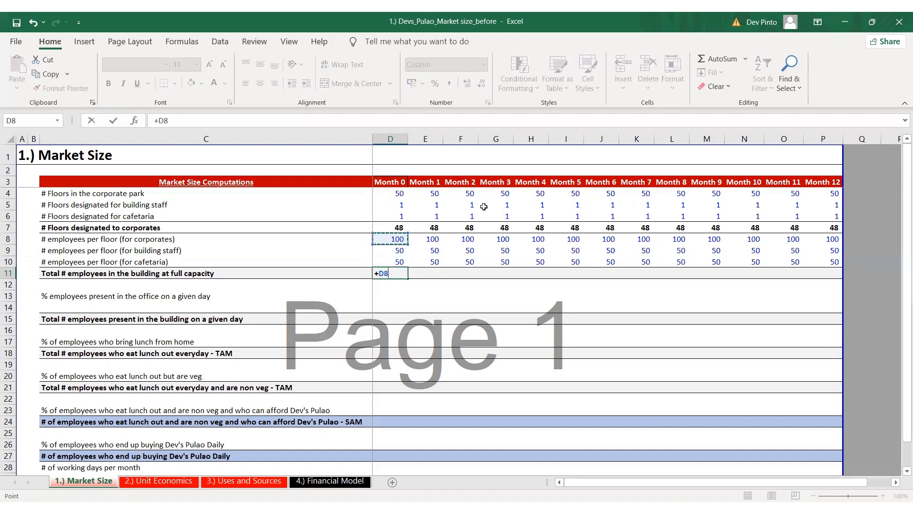
{"action": "type", "text": "*"}
{"action": "key", "text": "Up"}
{"action": "key", "text": "Up"}
{"action": "key", "text": "Up"}
{"action": "key", "text": "Up"}
Extend the Month 0 total-employees formula in D11 with the building staff term +D9*D5
{"action": "type", "text": "+"}
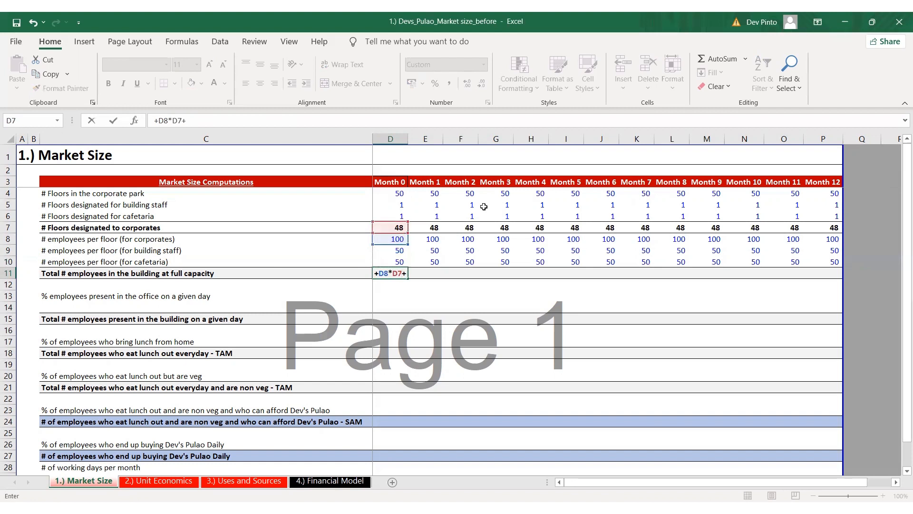
{"action": "key", "text": "Up"}
{"action": "key", "text": "Up"}
{"action": "type", "text": "*"}
{"action": "key", "text": "Up"}
{"action": "key", "text": "Up"}
{"action": "key", "text": "Up"}
{"action": "key", "text": "Up"}
{"action": "key", "text": "Up"}
{"action": "key", "text": "Up"}
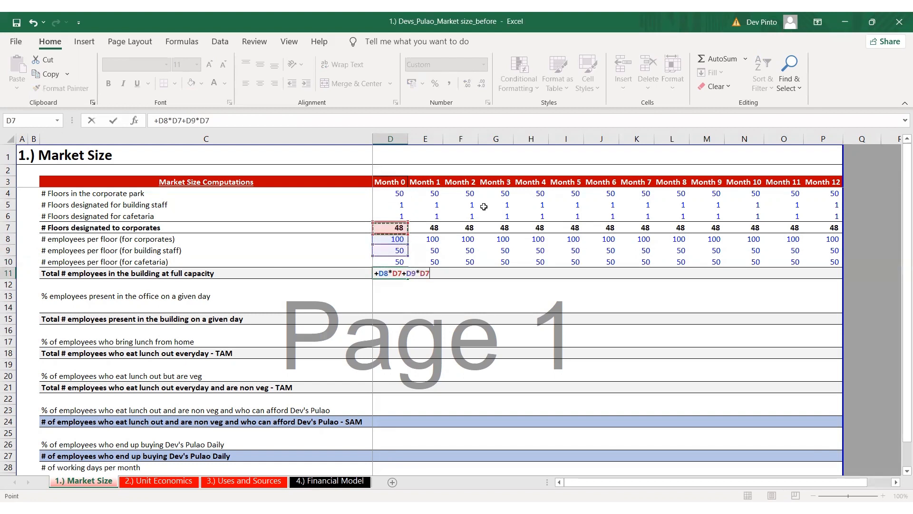
Add the cafetaria term +D10*D6 to the D11 formula, commit it and check its cell references
{"action": "type", "text": "+"}
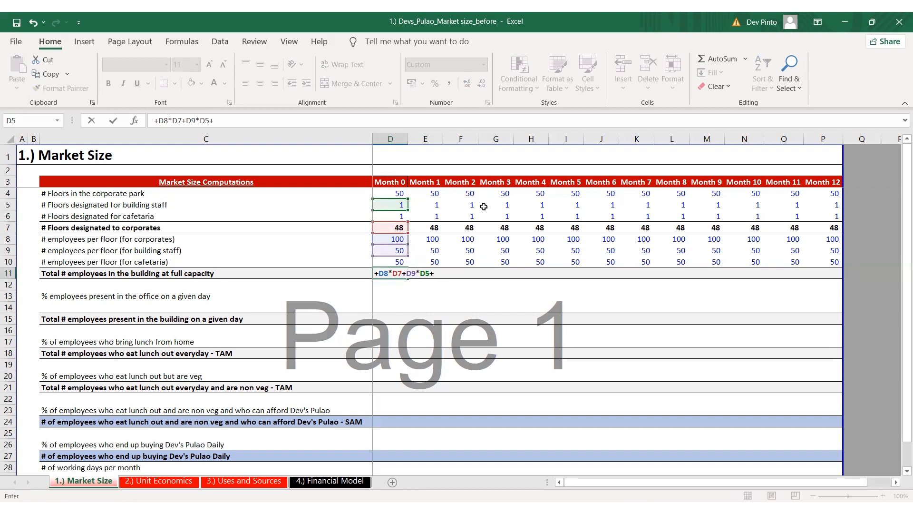
{"action": "key", "text": "Up"}
{"action": "type", "text": "*"}
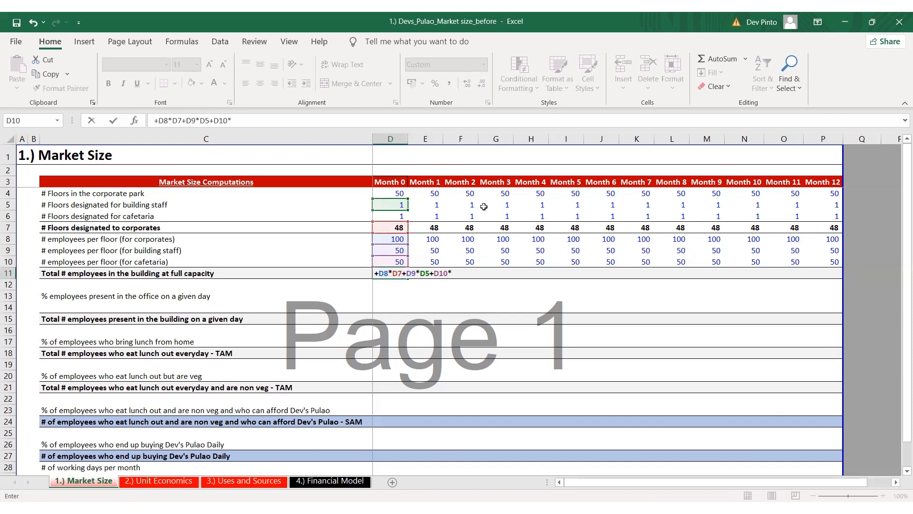
{"action": "key", "text": "Up"}
{"action": "key", "text": "Up"}
{"action": "key", "text": "Up"}
{"action": "key", "text": "Up"}
{"action": "key", "text": "Up"}
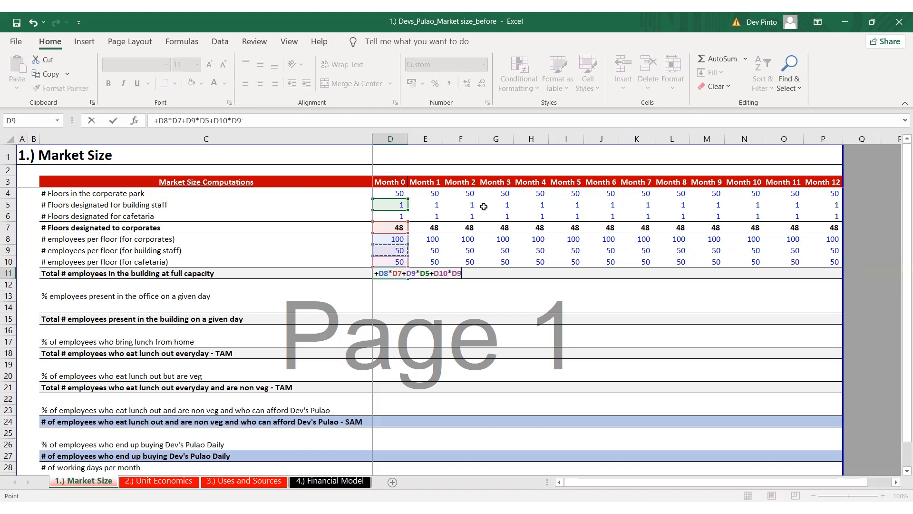
{"action": "key", "text": "Return"}
{"action": "key", "text": "F2"}
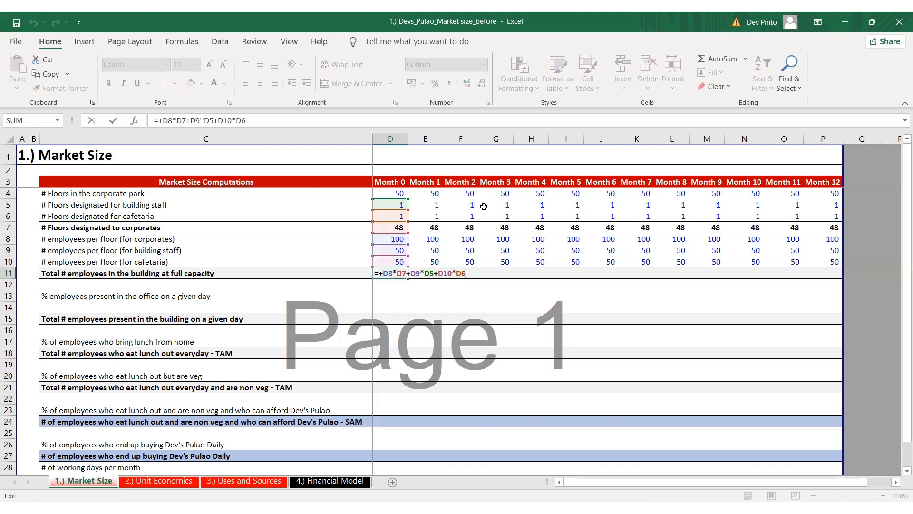
{"action": "key", "text": "Escape"}
Copy the Month 0 total employees at full capacity formula across row 11 through Month 12
{"action": "key", "text": "ctrl+c"}
{"action": "key", "text": "Up"}
{"action": "key", "text": "ctrl+Right"}
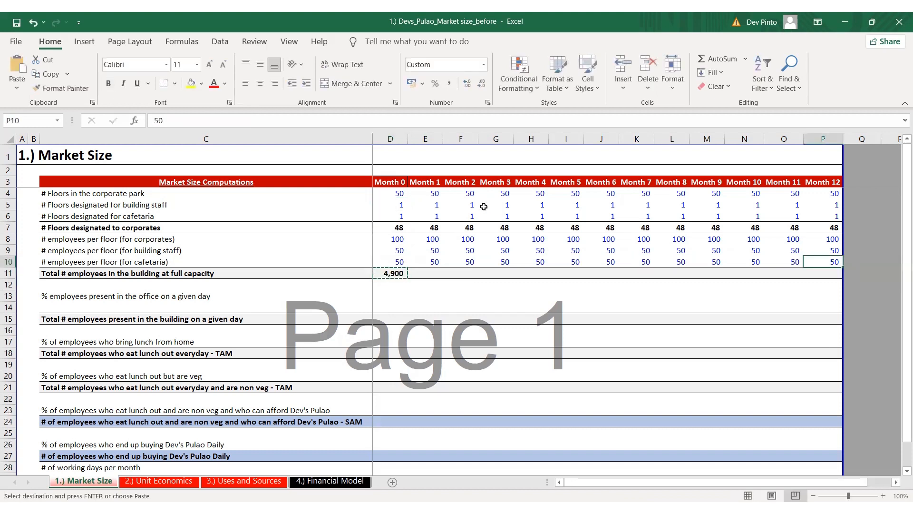
{"action": "key", "text": "Down"}
{"action": "key", "text": "ctrl+shift+Left"}
{"action": "key", "text": "ctrl+v"}
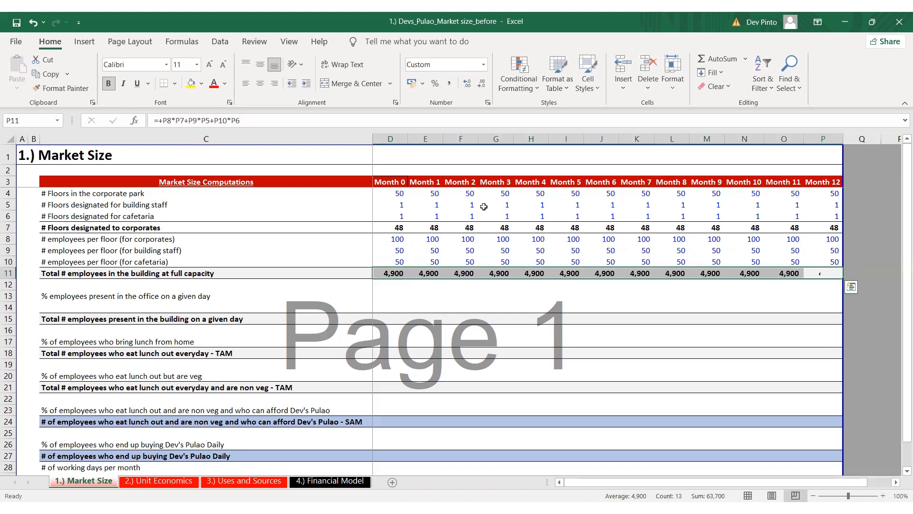
{"action": "key", "text": "Left"}
{"action": "key", "text": "Left"}
{"action": "key", "text": "Left"}
{"action": "key", "text": "Left"}
{"action": "key", "text": "Left"}
{"action": "key", "text": "Left"}
{"action": "key", "text": "Left"}
{"action": "key", "text": "Left"}
{"action": "key", "text": "Left"}
{"action": "key", "text": "Left"}
{"action": "key", "text": "Left"}
{"action": "key", "text": "Left"}
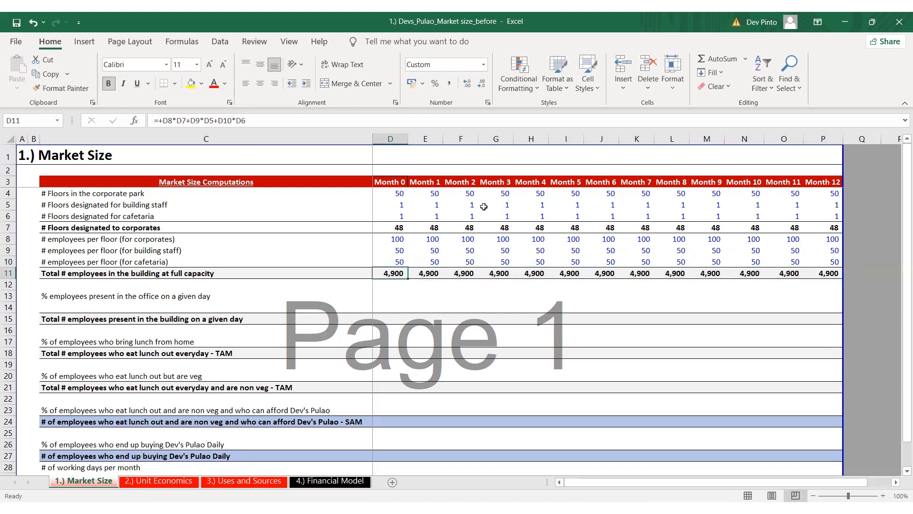
{"action": "key", "text": "alt+Tab"}
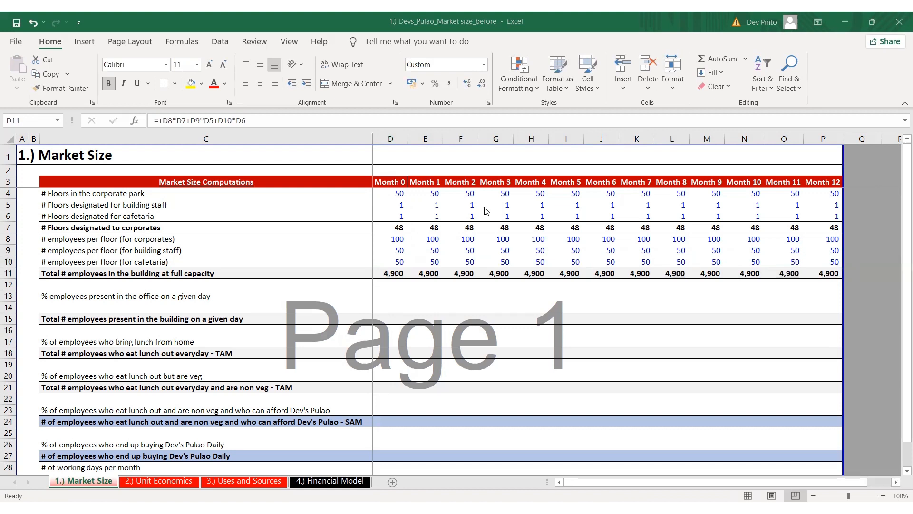
{"action": "key", "text": "alt+Tab"}
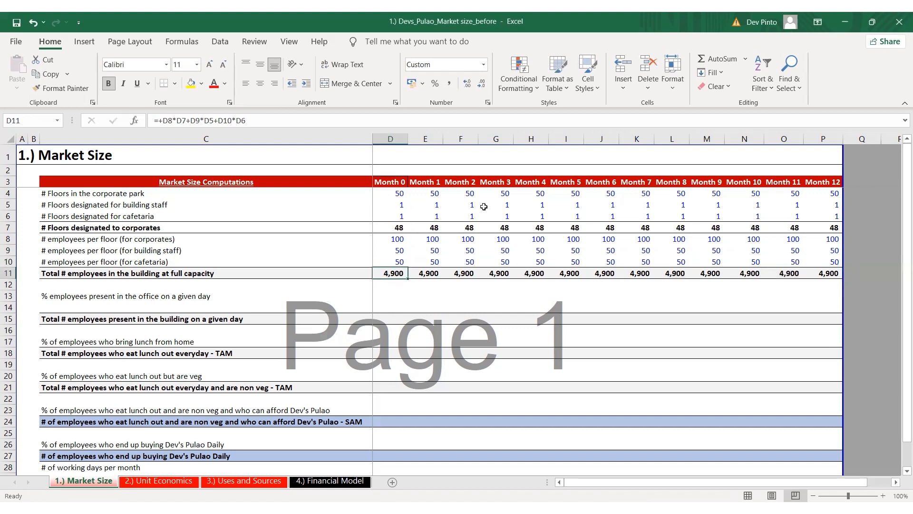
Enter 95% for employees present in the office in Month 0 and copy it across row 13 through Month 12
{"action": "key", "text": "Down"}
{"action": "key", "text": "Down"}
{"action": "type", "text": "95"}
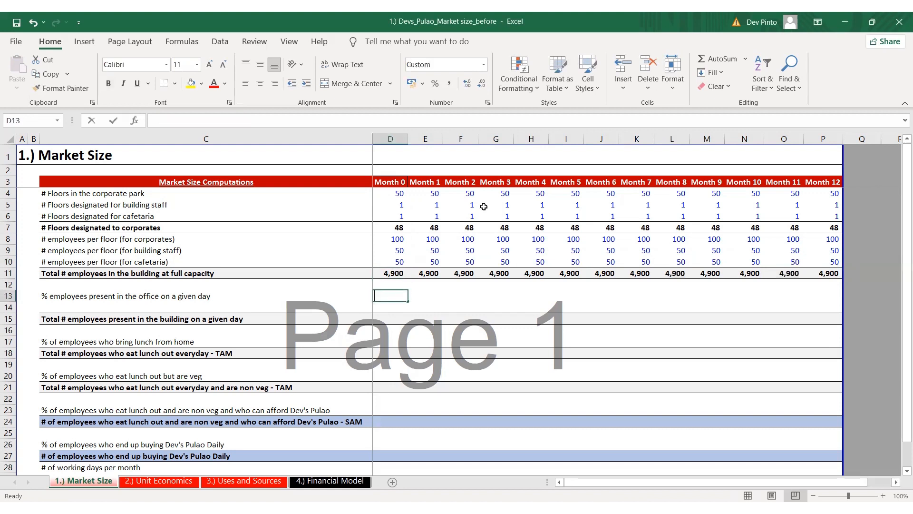
{"action": "key", "text": "ctrl+Return"}
{"action": "key", "text": "ctrl+c"}
{"action": "key", "text": "ctrl+Up"}
{"action": "key", "text": "ctrl+Right"}
{"action": "key", "text": "Down"}
{"action": "key", "text": "Down"}
{"action": "key", "text": "ctrl+shift+Left"}
{"action": "key", "text": "Return"}
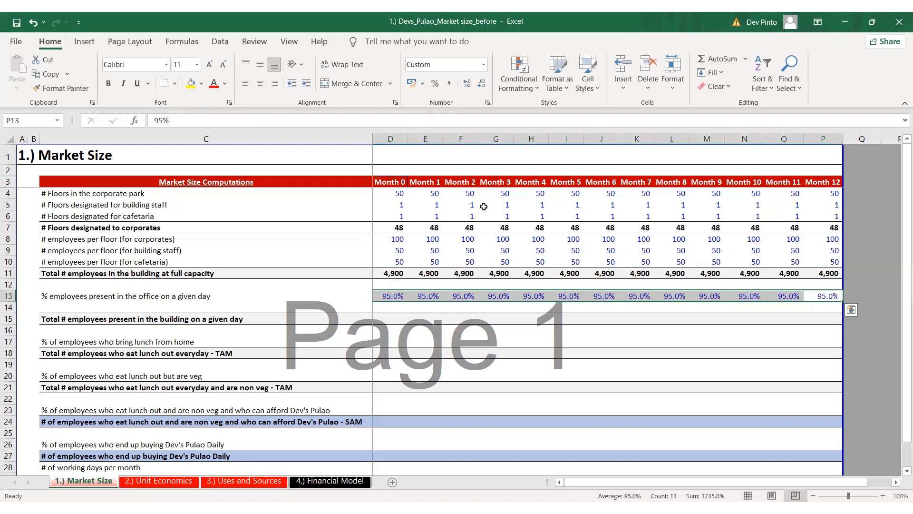
Calculate Month 0 total employees present in the building on a given day in D15 with +D11*D13
{"action": "key", "text": "Left"}
{"action": "key", "text": "Left"}
{"action": "key", "text": "Left"}
{"action": "key", "text": "Left"}
{"action": "key", "text": "Left"}
{"action": "key", "text": "Left"}
{"action": "key", "text": "Left"}
{"action": "key", "text": "Left"}
{"action": "key", "text": "Left"}
{"action": "key", "text": "Left"}
{"action": "key", "text": "Left"}
{"action": "key", "text": "Left"}
{"action": "key", "text": "Down"}
{"action": "key", "text": "Down"}
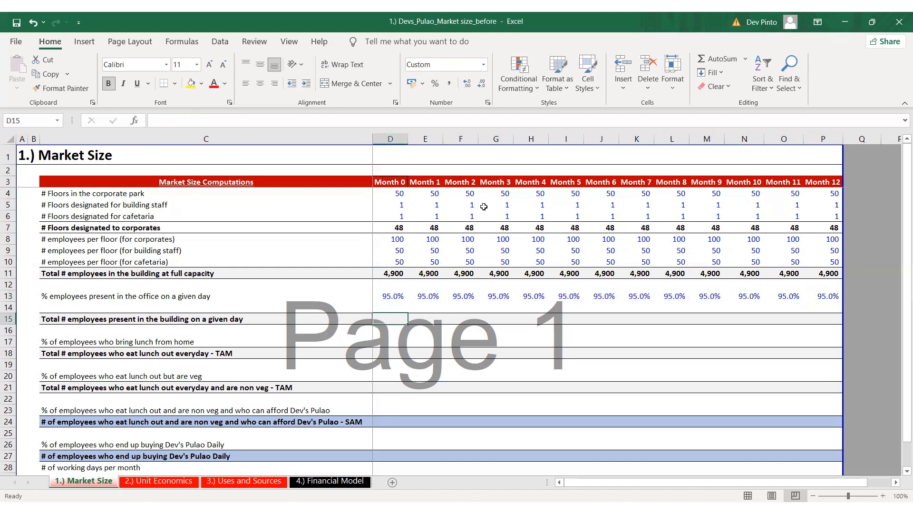
{"action": "type", "text": "+"}
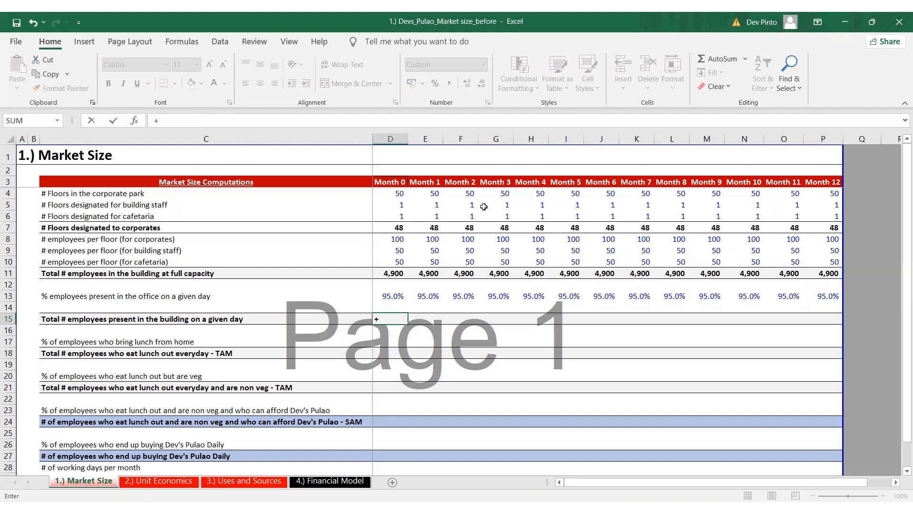
{"action": "key", "text": "Up"}
{"action": "key", "text": "Up"}
{"action": "key", "text": "Up"}
{"action": "key", "text": "Up"}
{"action": "type", "text": "*"}
{"action": "key", "text": "Down"}
{"action": "key", "text": "Down"}
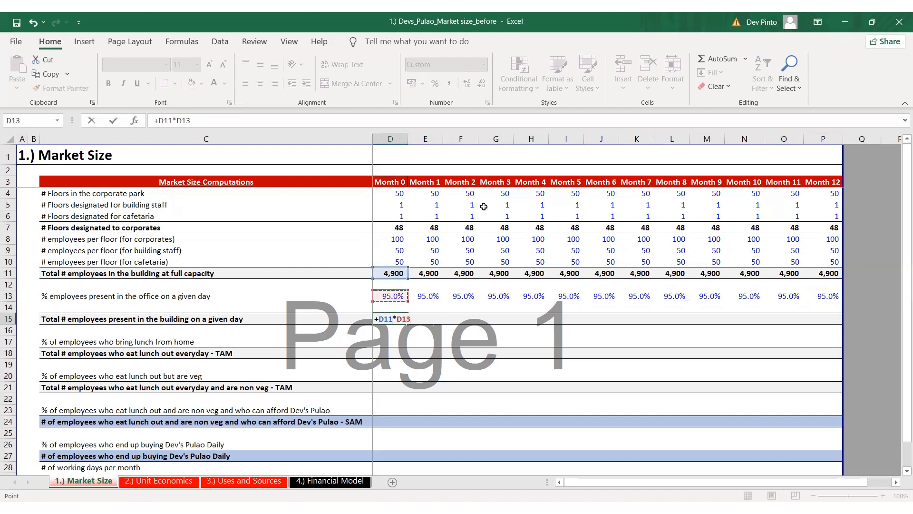
{"action": "key", "text": "ctrl+Return"}
Copy the Month 0 formula for employees present in the building across row 15 through Month 12
{"action": "key", "text": "ctrl+c"}
{"action": "key", "text": "ctrl+Up"}
{"action": "key", "text": "ctrl+Right"}
{"action": "key", "text": "Down"}
{"action": "key", "text": "Down"}
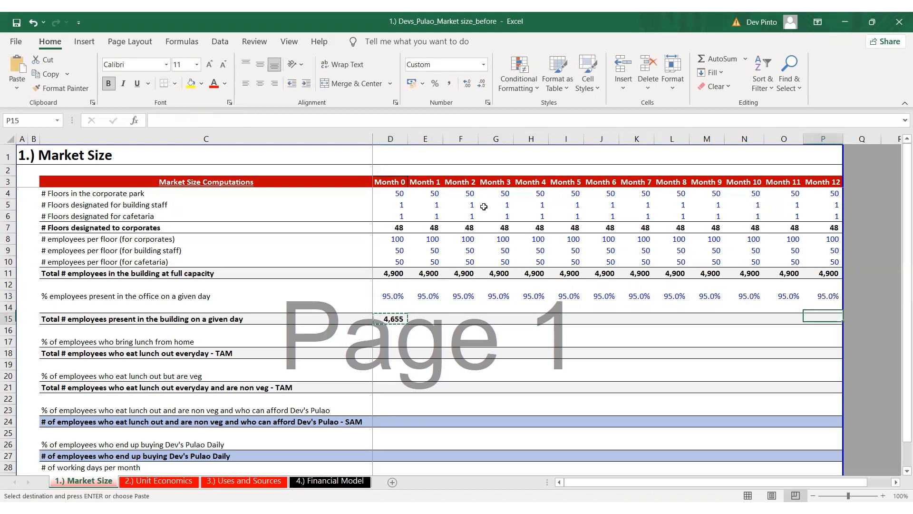
{"action": "key", "text": "ctrl+shift+Left"}
{"action": "key", "text": "Return"}
{"action": "key", "text": "ctrl+Left"}
{"action": "key", "text": "Right"}
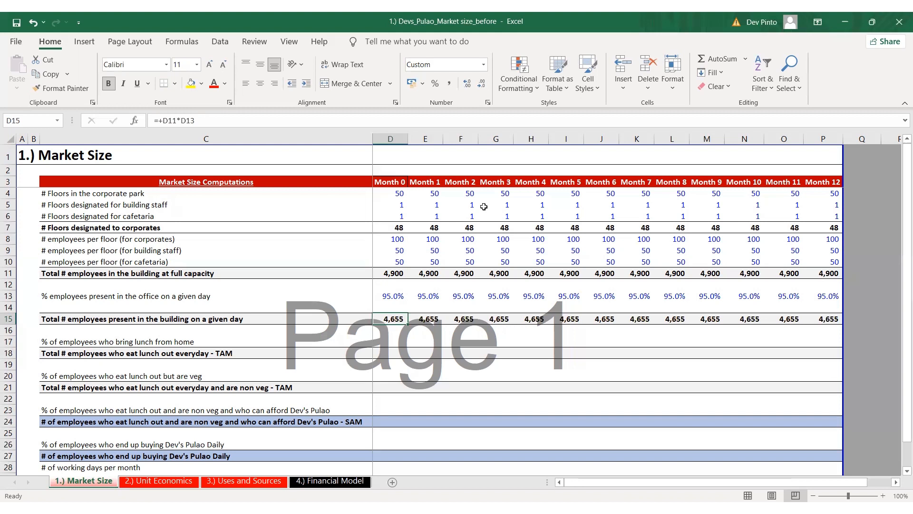
Enter 65%, in percentage format, for employees who bring lunch from home in Month 0 and copy it across row 17 through Month 12
{"action": "key", "text": "Down"}
{"action": "key", "text": "Down"}
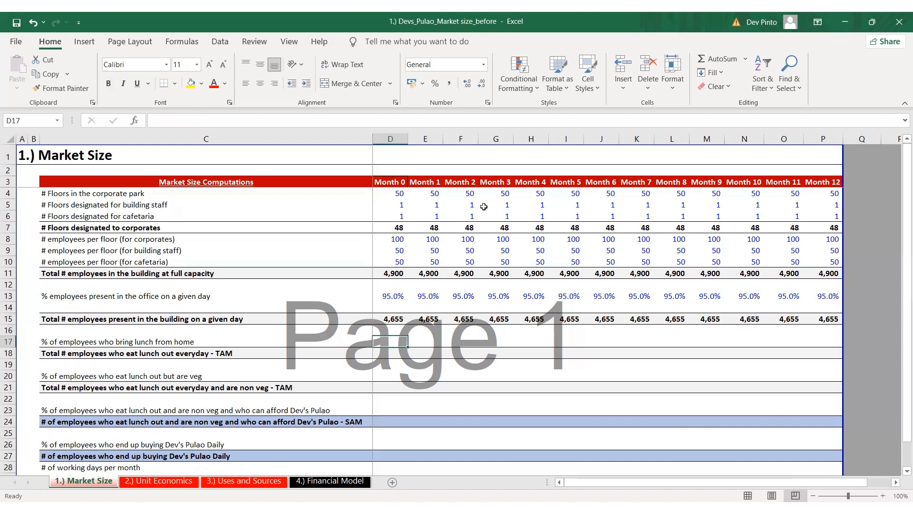
{"action": "key", "text": "ctrl+shift+5"}
{"action": "type", "text": "65"}
{"action": "key", "text": "ctrl+Return"}
{"action": "key", "text": "ctrl+c"}
{"action": "key", "text": "ctrl+Up"}
{"action": "key", "text": "ctrl+Right"}
{"action": "key", "text": "Down"}
{"action": "key", "text": "Down"}
{"action": "key", "text": "ctrl+shift+Left"}
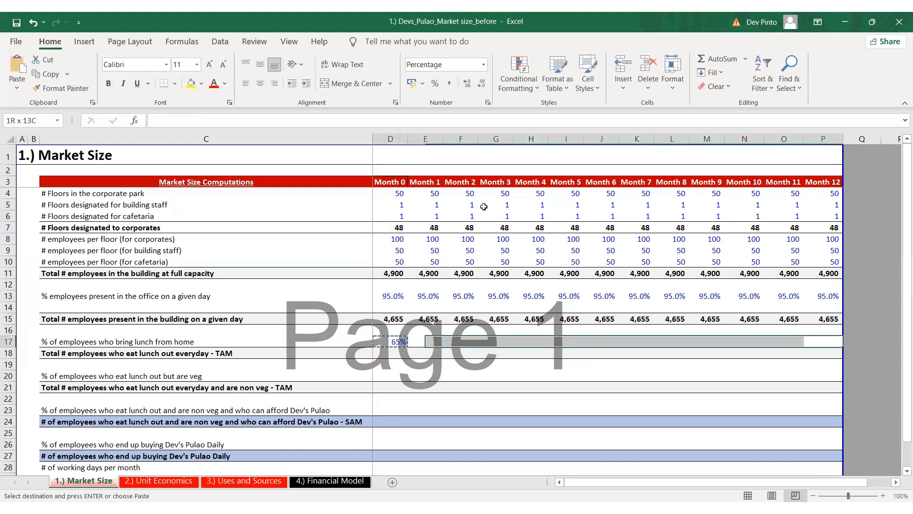
{"action": "key", "text": "Return"}
Calculate Month 0 total employees who eat lunch out everyday in D18 with +D15*(1-D17)
{"action": "key", "text": "Down"}
{"action": "type", "text": "+"}
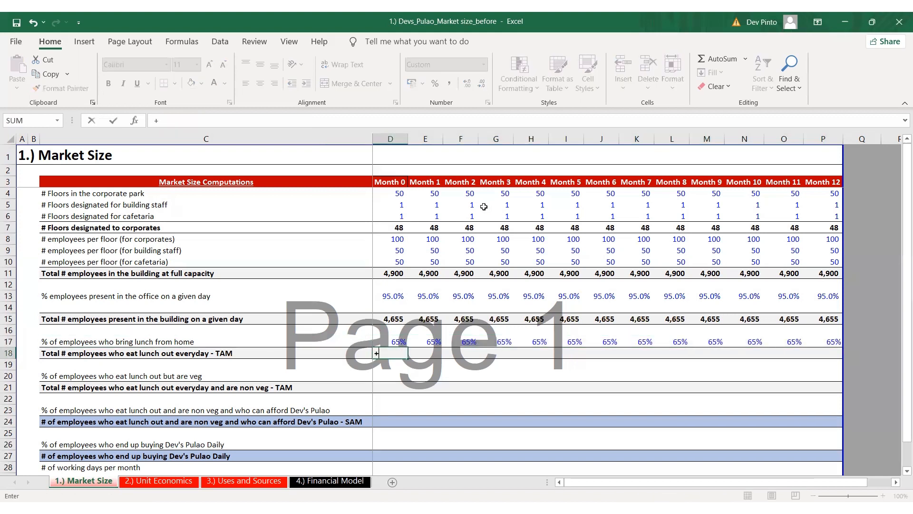
{"action": "key", "text": "Up"}
{"action": "key", "text": "Up"}
{"action": "key", "text": "Up"}
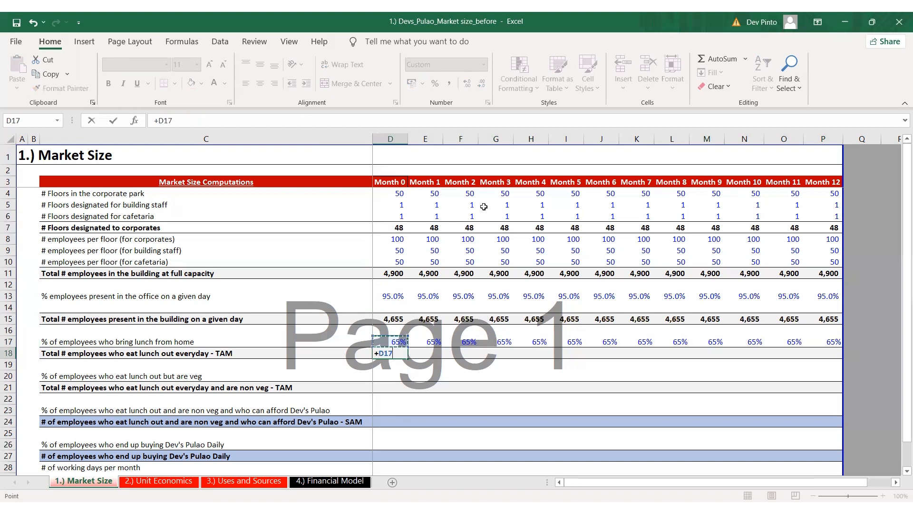
{"action": "type", "text": "*("}
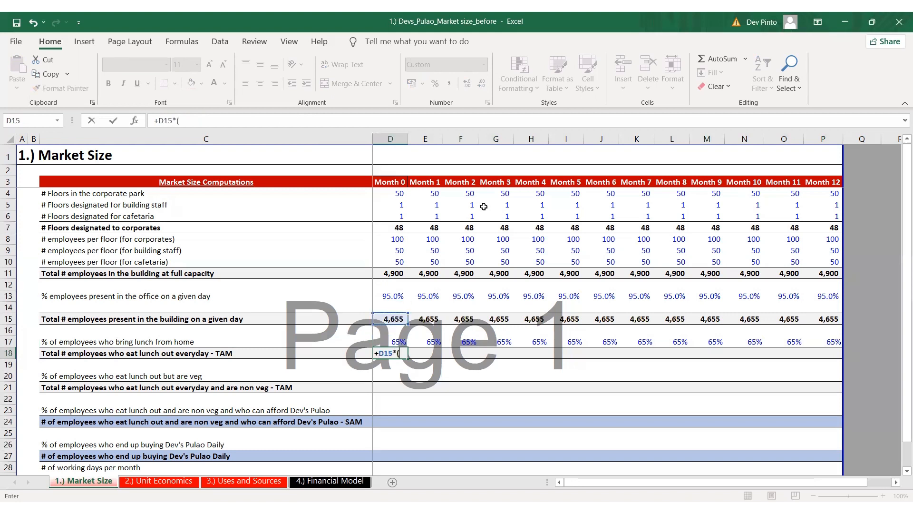
{"action": "type", "text": "1-"}
{"action": "key", "text": "Up"}
{"action": "type", "text": ")"}
{"action": "key", "text": "ctrl+Return"}
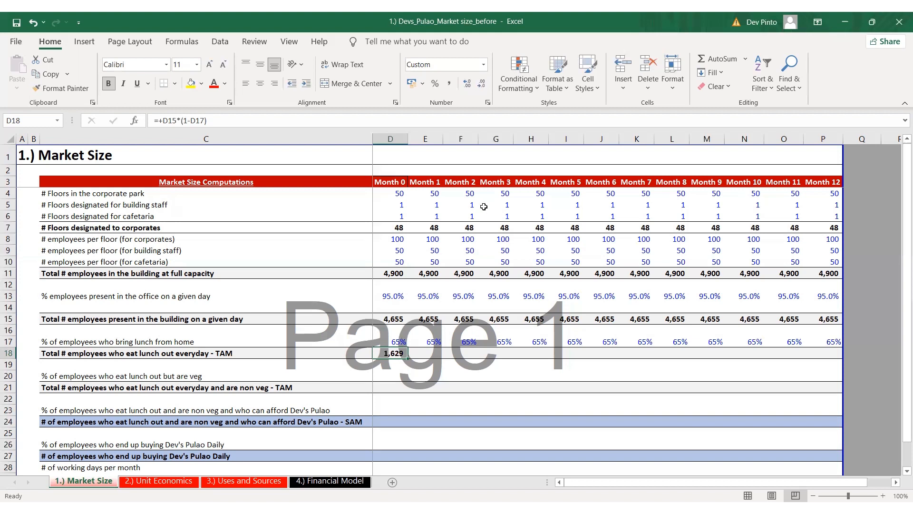
Copy the Month 0 formula for employees who eat lunch out everyday across row 18 through Month 12
{"action": "key", "text": "ctrl+c"}
{"action": "key", "text": "Up"}
{"action": "key", "text": "ctrl+Right"}
{"action": "key", "text": "Down"}
{"action": "key", "text": "ctrl+shift+Left"}
{"action": "key", "text": "Return"}
{"action": "key", "text": "ctrl+Left"}
{"action": "key", "text": "Right"}
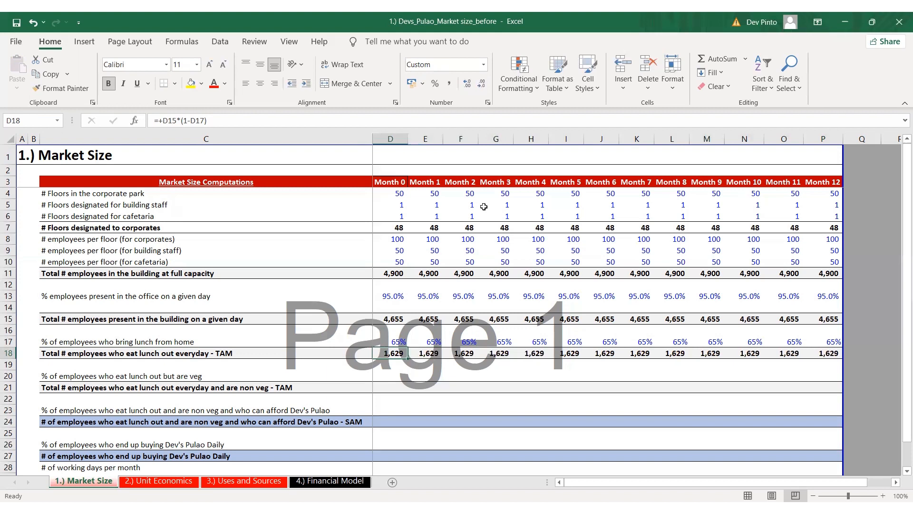
{"action": "key", "text": "alt+Tab"}
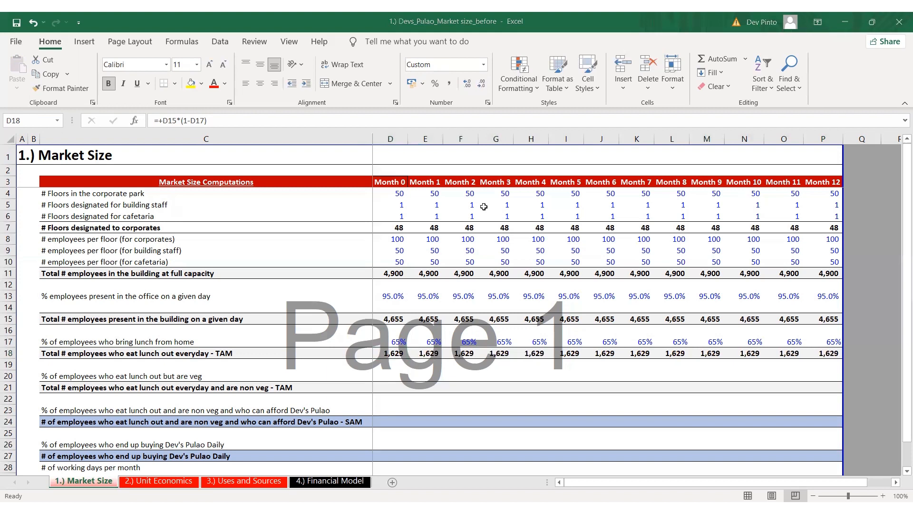
{"action": "key", "text": "alt+Tab"}
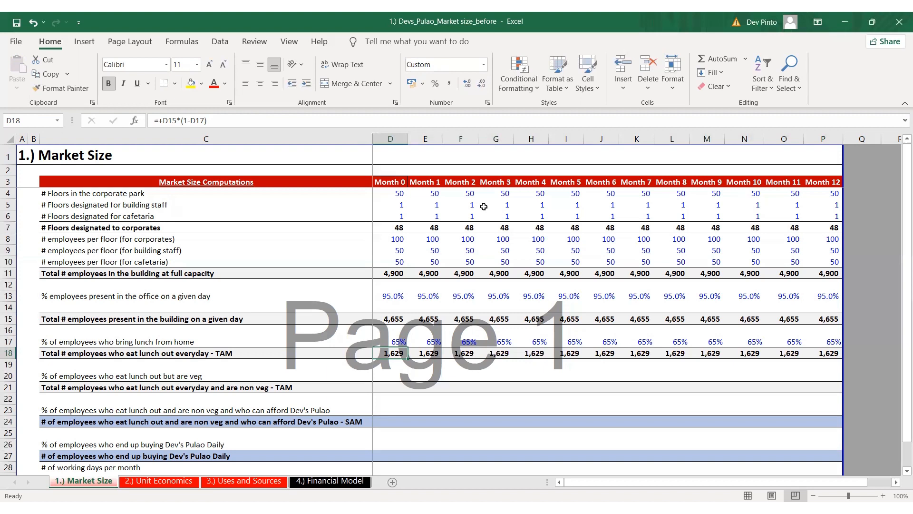
Enter 50% for employees who eat lunch out but are veg in Month 0, cell D20
{"action": "key", "text": "Down"}
{"action": "key", "text": "Down"}
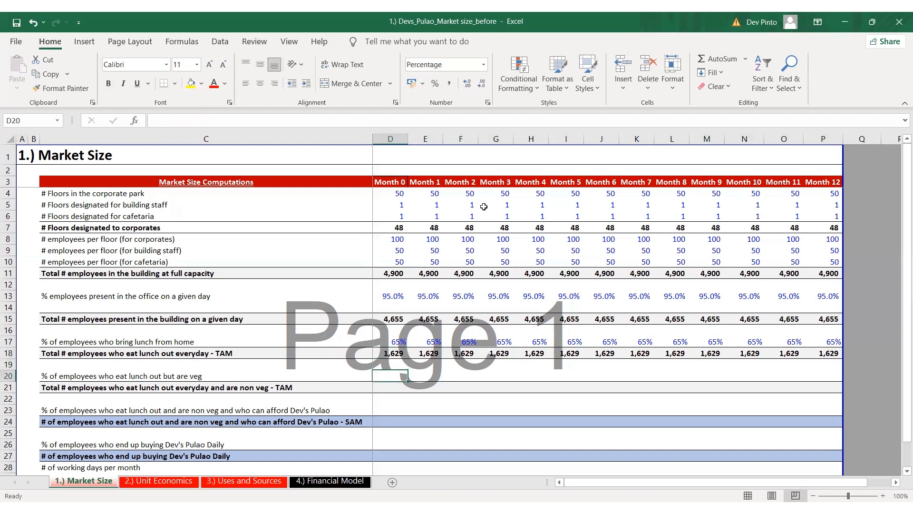
{"action": "type", "text": "50"}
{"action": "key", "text": "ctrl+Return"}
{"action": "key", "text": "Up"}
{"action": "key", "text": "Up"}
{"action": "key", "text": "Down"}
{"action": "key", "text": "Down"}
Copy the Month 0 veg percentage across row 20 through Month 12
{"action": "key", "text": "ctrl+c"}
{"action": "key", "text": "Up"}
{"action": "key", "text": "Up"}
{"action": "key", "text": "ctrl+Right"}
{"action": "key", "text": "Down"}
{"action": "key", "text": "Down"}
{"action": "key", "text": "ctrl+shift+Left"}
{"action": "key", "text": "Return"}
{"action": "key", "text": "ctrl+Left"}
{"action": "key", "text": "Right"}
Calculate Month 0 total employees who eat lunch out and are non veg in D21 with +D18*(1-D20)
{"action": "key", "text": "Down"}
{"action": "type", "text": "+"}
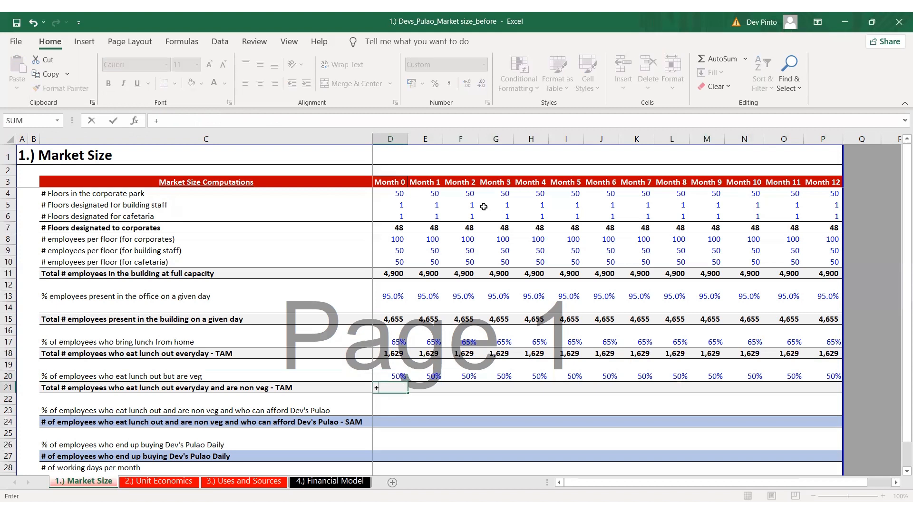
{"action": "key", "text": "Up"}
{"action": "key", "text": "Up"}
{"action": "key", "text": "Up"}
{"action": "type", "text": "*"}
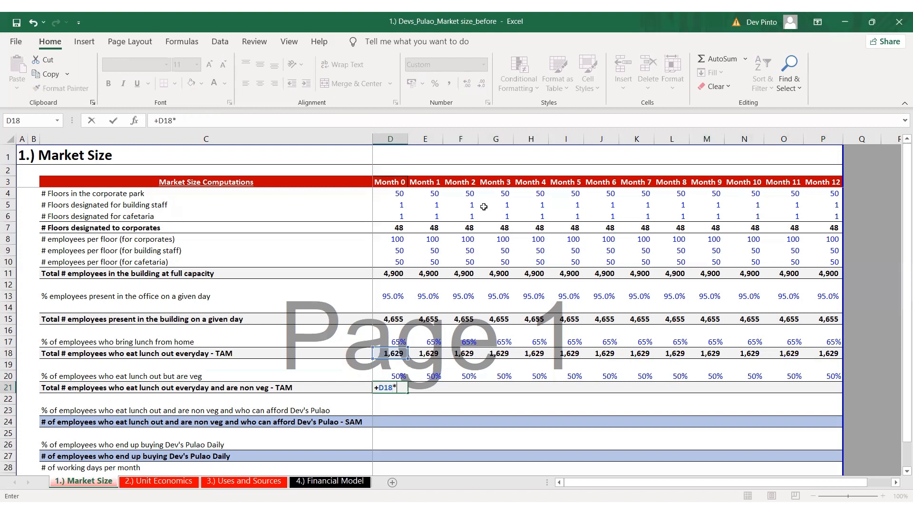
{"action": "type", "text": "(1-"}
{"action": "key", "text": "Up"}
{"action": "type", "text": ")"}
{"action": "key", "text": "ctrl+Return"}
Copy the Month 0 formula for non veg employees who eat lunch out across row 21 through Month 12
{"action": "key", "text": "ctrl+c"}
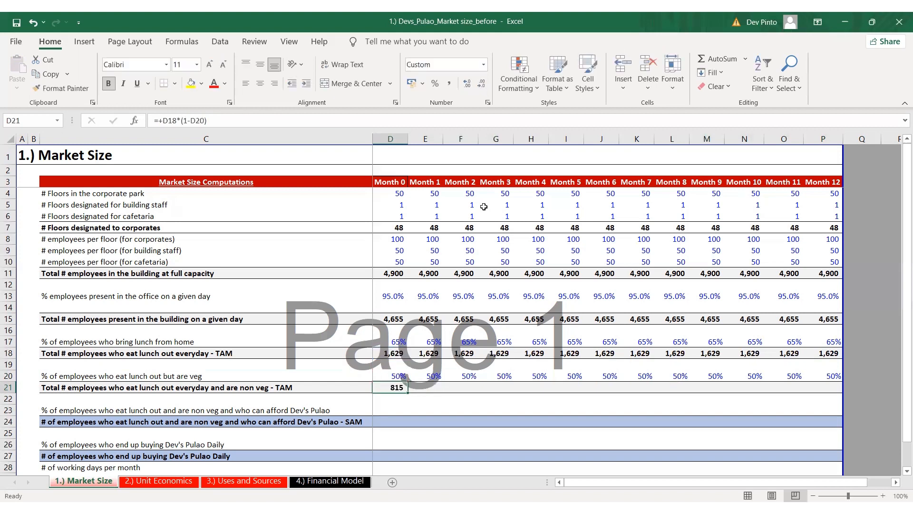
{"action": "key", "text": "Up"}
{"action": "key", "text": "ctrl+Right"}
{"action": "key", "text": "Down"}
{"action": "key", "text": "ctrl+shift+Left"}
{"action": "key", "text": "Return"}
{"action": "key", "text": "ctrl+Left"}
{"action": "key", "text": "Right"}
{"action": "key", "text": "Down"}
{"action": "key", "text": "Down"}
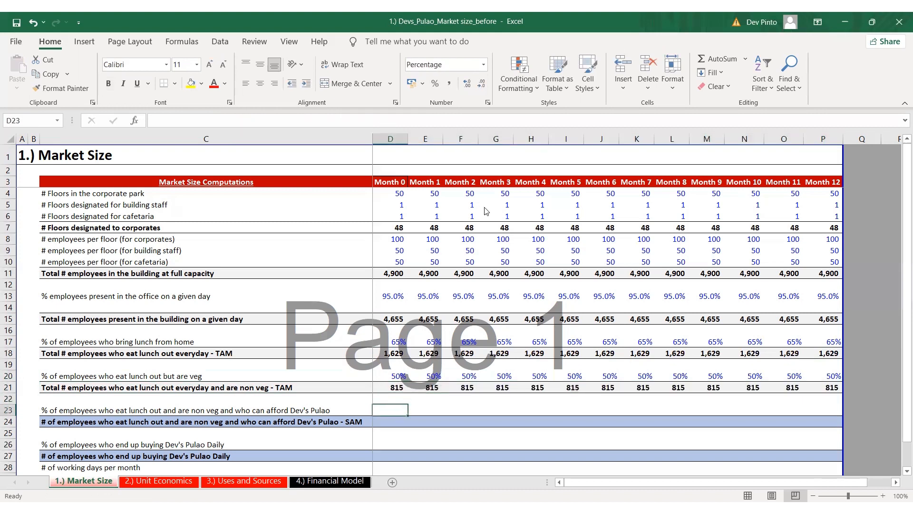
{"action": "key", "text": "alt+Tab"}
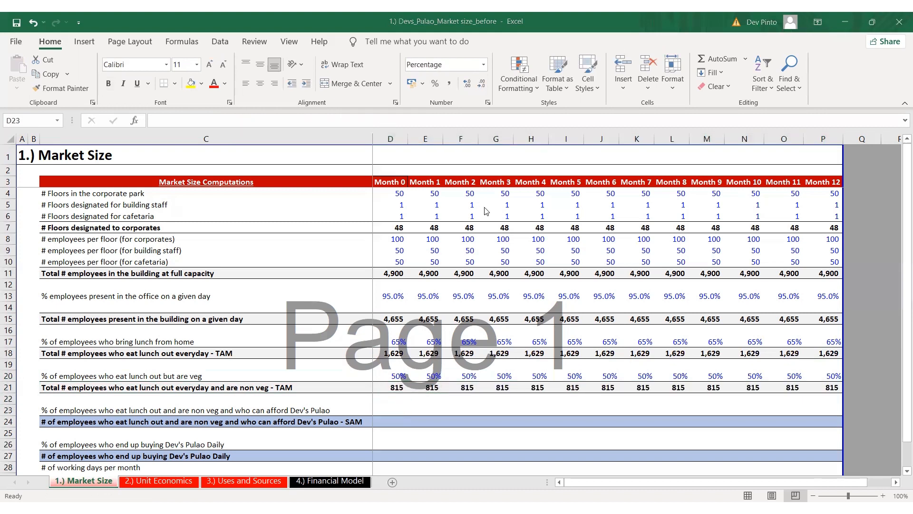
{"action": "key", "text": "alt+Tab"}
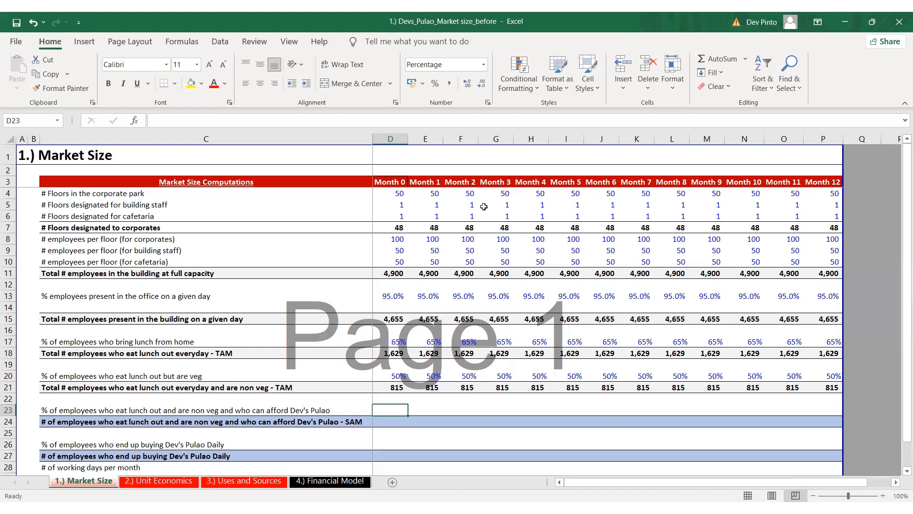
Enter 35% for employees who can afford Dev's Pulao in Month 0 and copy it across row 23 through Month 12
{"action": "type", "text": "35"}
{"action": "key", "text": "ctrl+Return"}
{"action": "key", "text": "ctrl+c"}
{"action": "key", "text": "ctrl+Up"}
{"action": "key", "text": "ctrl+Right"}
{"action": "key", "text": "Down"}
{"action": "key", "text": "Down"}
{"action": "key", "text": "ctrl+shift+Left"}
{"action": "key", "text": "Return"}
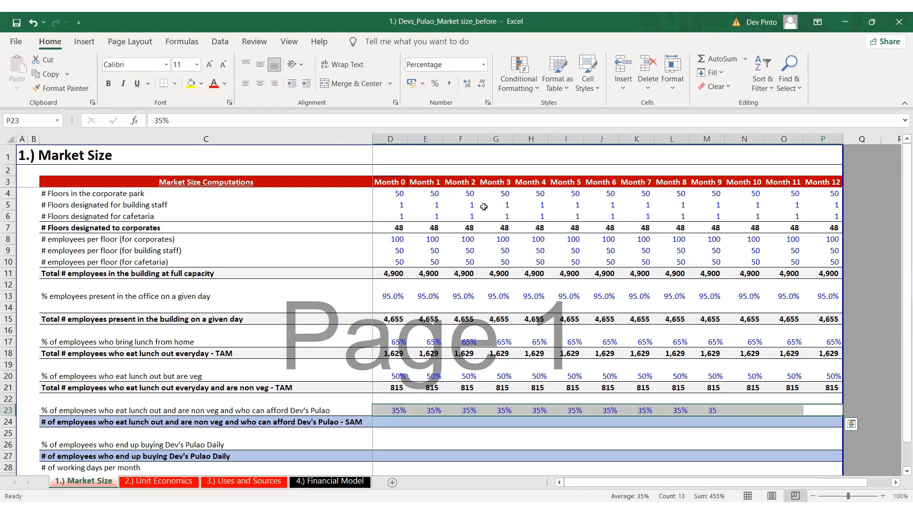
Calculate the Month 0 SAM of non veg employees who can afford Dev's Pulao in D24 with +D21*D23
{"action": "key", "text": "Down"}
{"action": "type", "text": "+"}
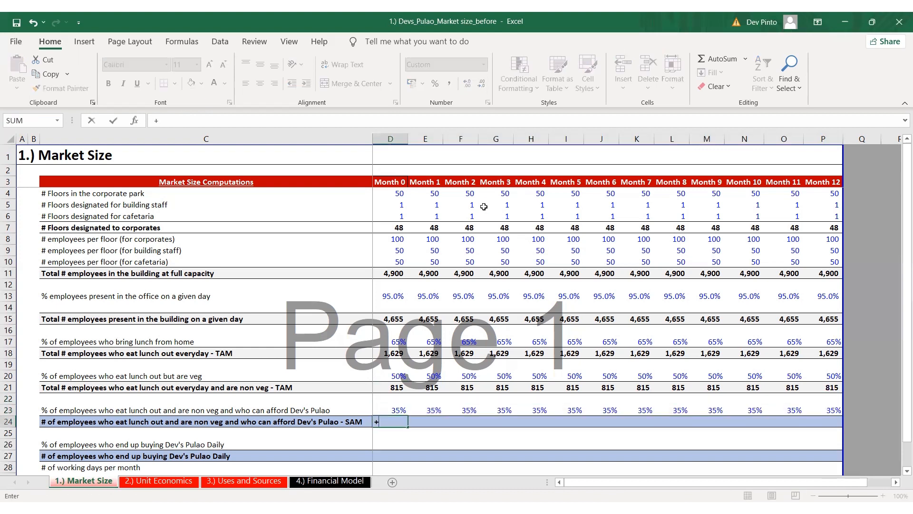
{"action": "key", "text": "Up"}
{"action": "key", "text": "Up"}
{"action": "key", "text": "Up"}
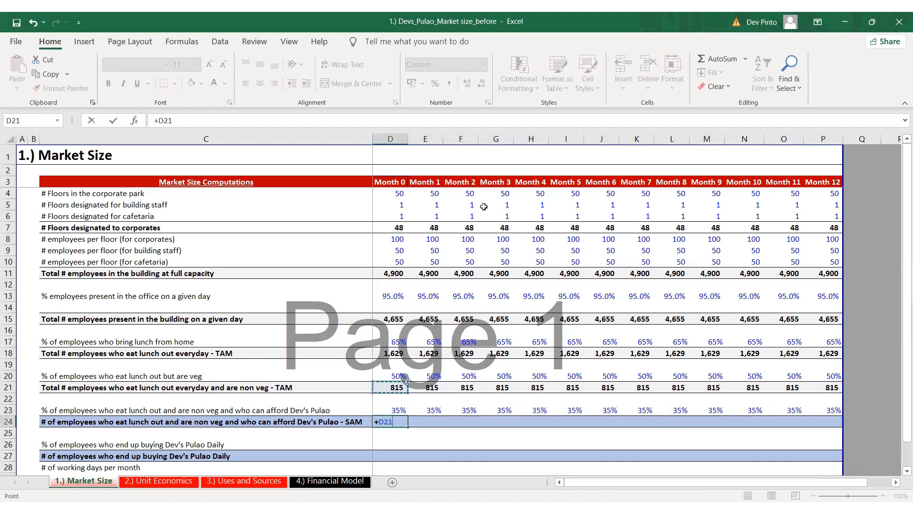
{"action": "type", "text": "*"}
{"action": "key", "text": "Up"}
{"action": "key", "text": "ctrl+Return"}
Copy the Month 0 SAM formula across row 24 through Month 12
{"action": "key", "text": "ctrl+c"}
{"action": "key", "text": "ctrl+Right"}
{"action": "key", "text": "ctrl+v"}
{"action": "key", "text": "Escape"}
{"action": "key", "text": "Left"}
{"action": "key", "text": "Left"}
{"action": "key", "text": "Left"}
{"action": "key", "text": "Left"}
{"action": "key", "text": "Left"}
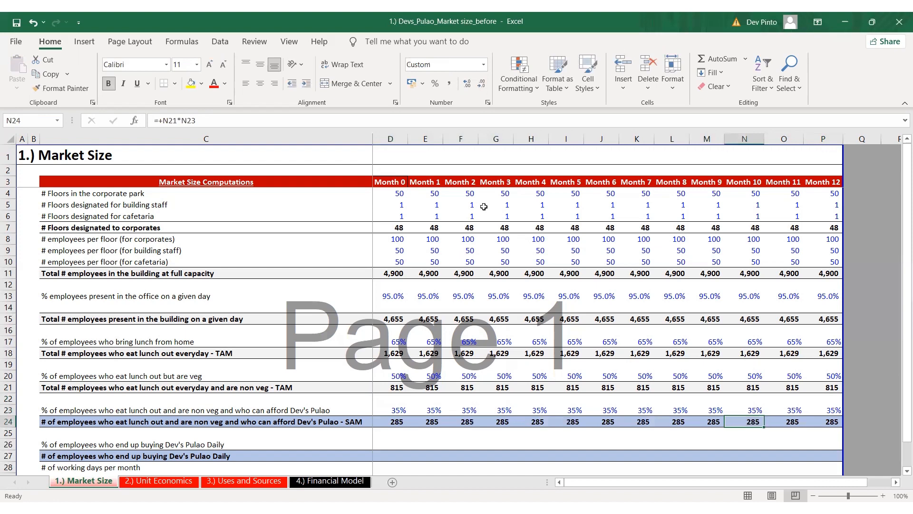
{"action": "key", "text": "Left"}
{"action": "key", "text": "Left"}
{"action": "key", "text": "Left"}
{"action": "key", "text": "Left"}
{"action": "key", "text": "Left"}
{"action": "key", "text": "Left"}
{"action": "key", "text": "Left"}
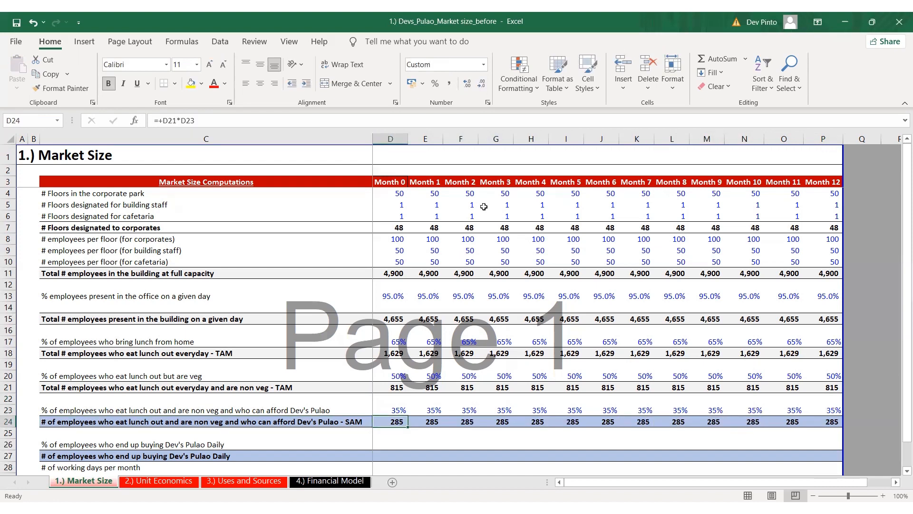
Enter 20% for Month 0 and 25% for Month 1 as the share of employees who buy Dev's Pulao daily in row 26
{"action": "scroll", "coordinate": [466, 284], "scroll_direction": "down", "scroll_amount": 2}
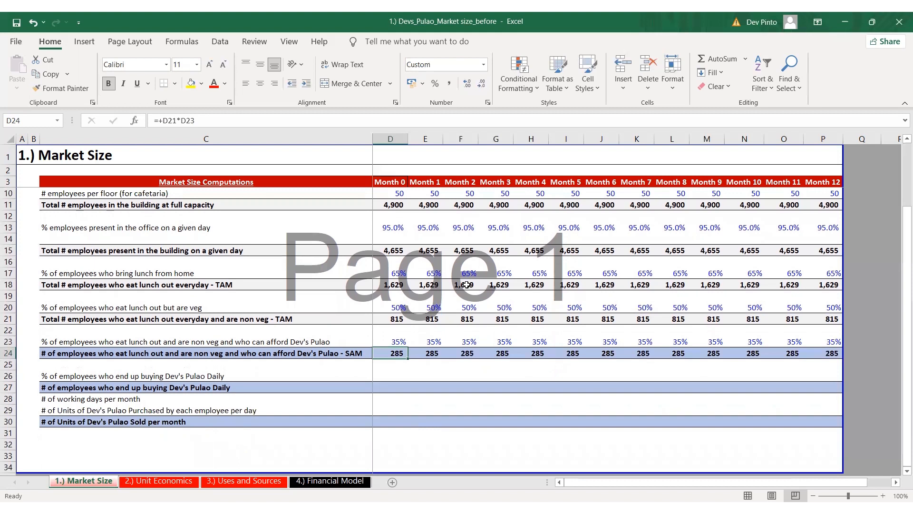
{"action": "key", "text": "Down"}
{"action": "key", "text": "Down"}
{"action": "key", "text": "alt+Tab"}
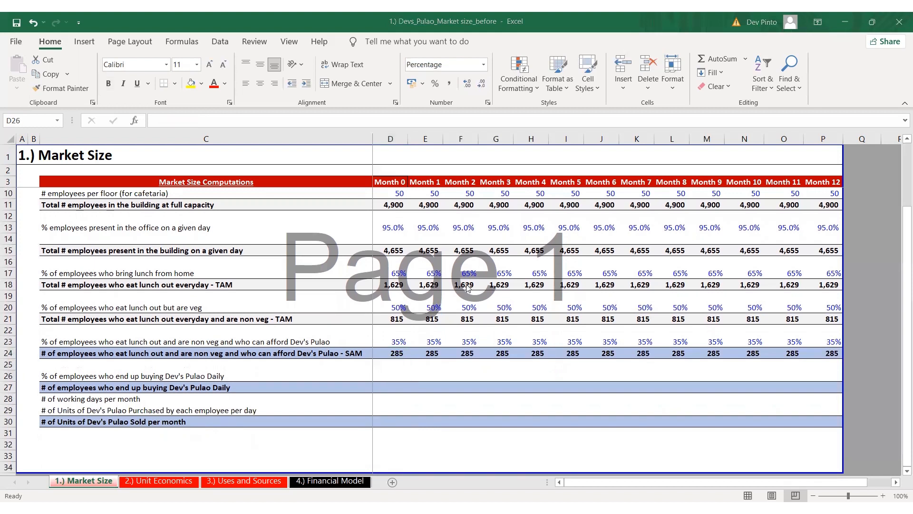
{"action": "key", "text": "alt+Tab"}
{"action": "type", "text": "20"}
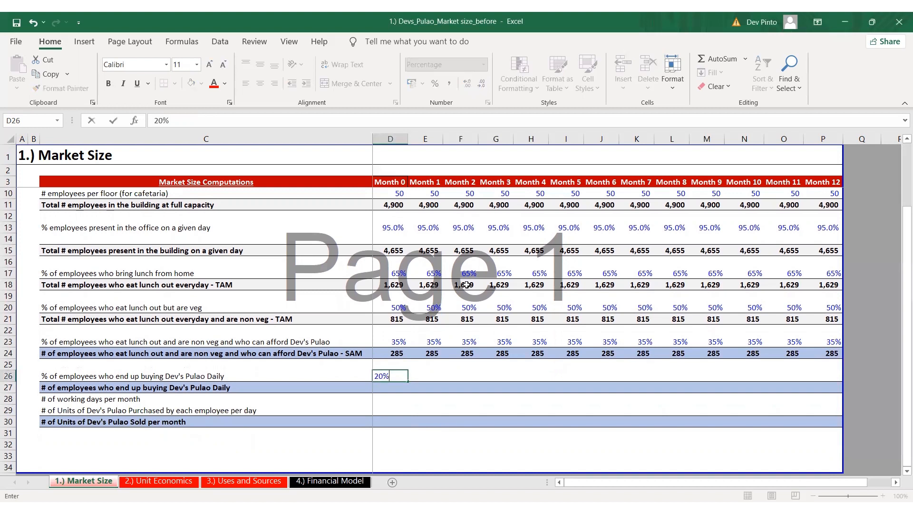
{"action": "key", "text": "ctrl+Return"}
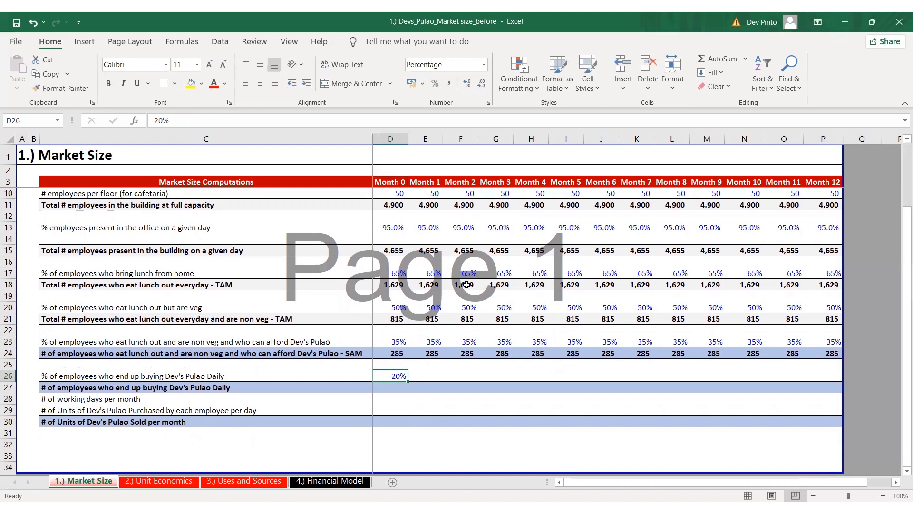
{"action": "key", "text": "Right"}
{"action": "type", "text": "25"}
{"action": "key", "text": "Right"}
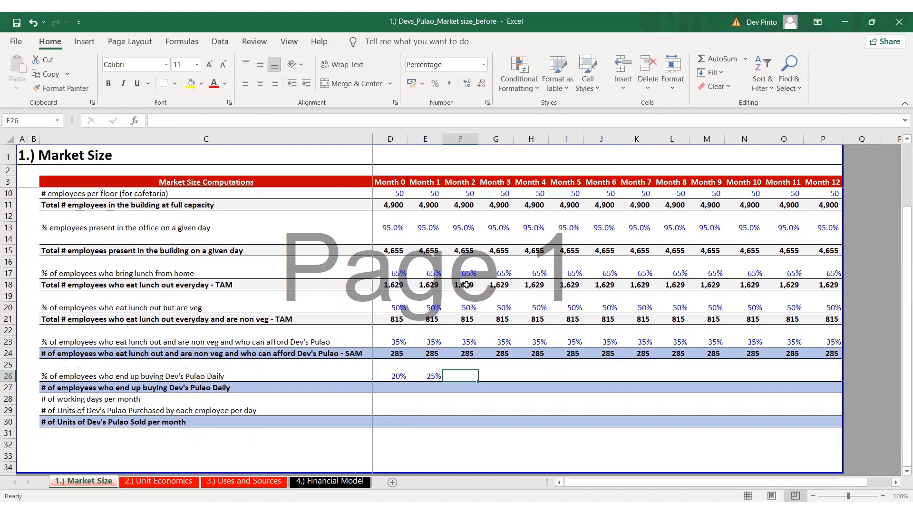
Set the percentage of employees buying daily to 26% for Month 2 and 27% for Month 3
{"action": "type", "text": "26"}
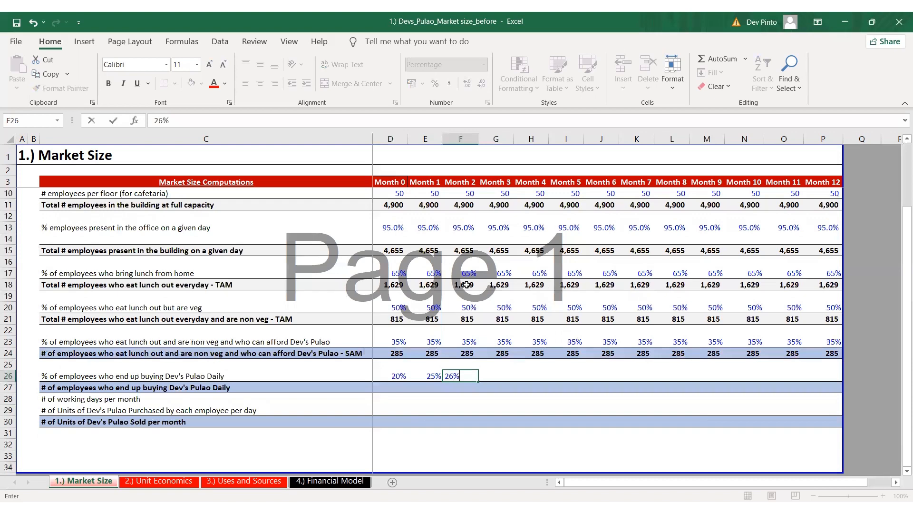
{"action": "key", "text": "Right"}
{"action": "key", "text": "Left"}
{"action": "key", "text": "ctrl+c"}
{"action": "key", "text": "Right"}
{"action": "key", "text": "ctrl+v"}
{"action": "key", "text": "F2"}
{"action": "key", "text": "Left"}
{"action": "key", "text": "shift+Left"}
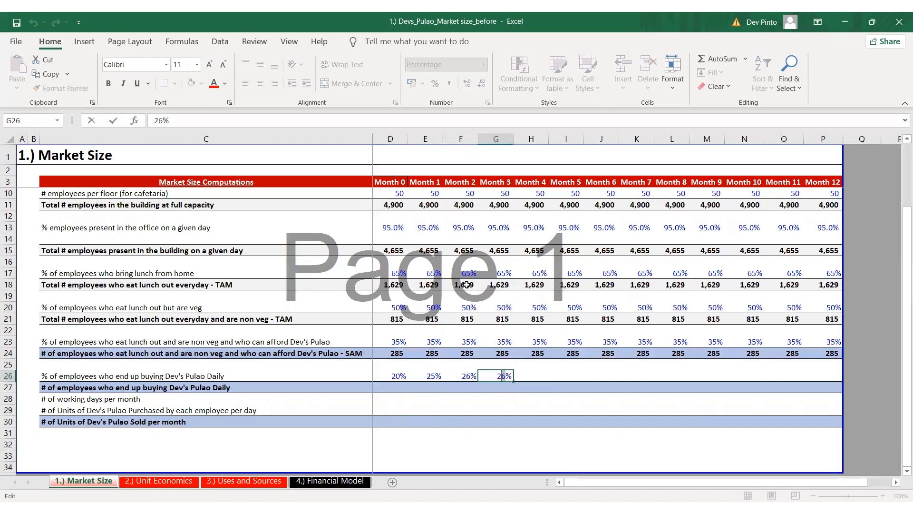
{"action": "type", "text": "7"}
{"action": "key", "text": "Tab"}
Set the percentage of employees buying daily to 28% for Month 4 and 29% for Month 5
{"action": "type", "text": "28"}
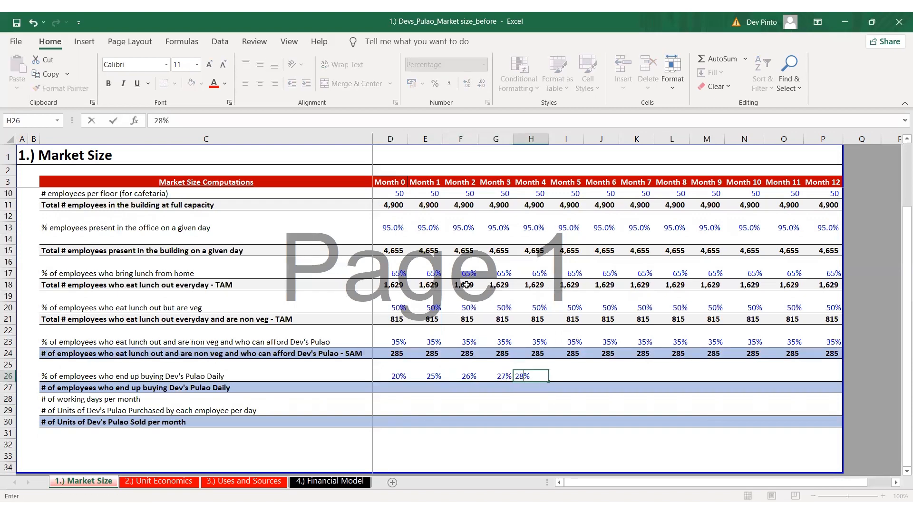
{"action": "key", "text": "Tab"}
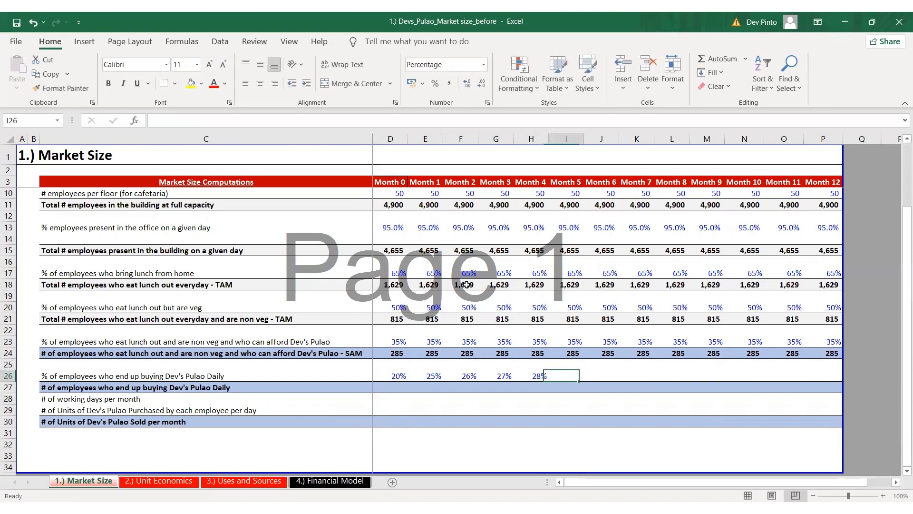
{"action": "type", "text": "29"}
{"action": "key", "text": "Tab"}
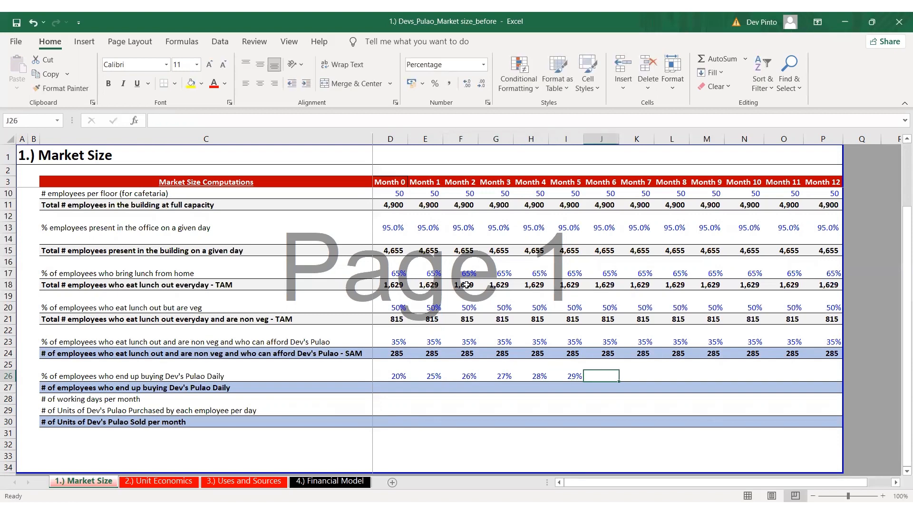
Enter 30% for employees buying daily in Month 6 and fill it across row 26 through Month 12
{"action": "type", "text": "30"}
{"action": "key", "text": "shift+Right"}
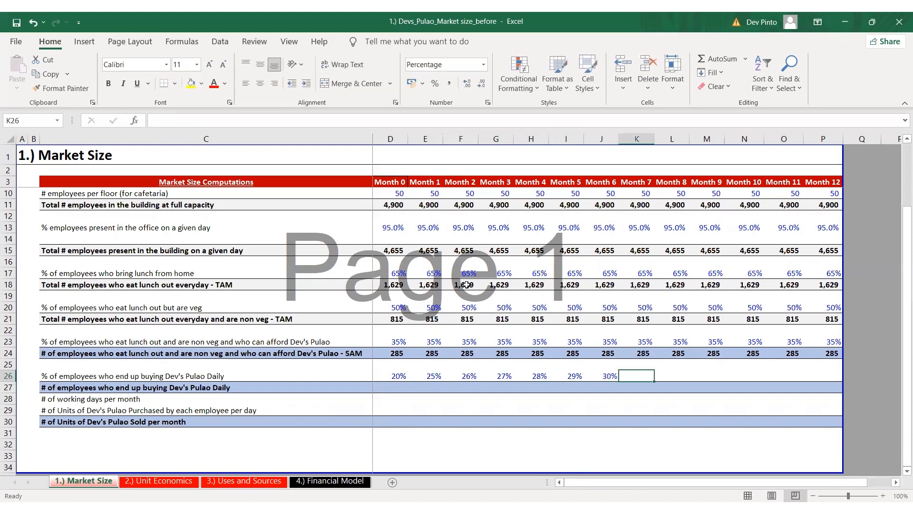
{"action": "key", "text": "shift+Right"}
{"action": "key", "text": "shift+Right"}
{"action": "key", "text": "shift+Right"}
{"action": "key", "text": "shift+Right"}
{"action": "key", "text": "shift+Right"}
{"action": "key", "text": "ctrl+r"}
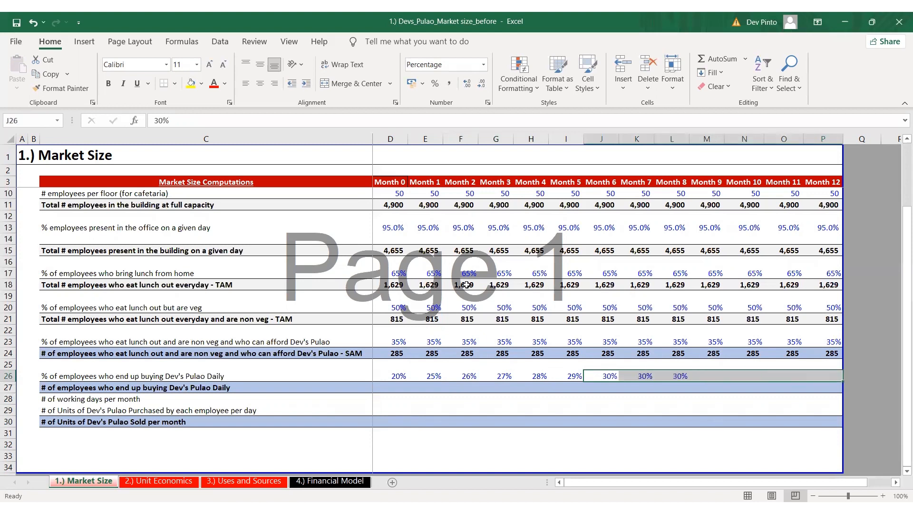
Calculate the Month 0 number of employees who end up buying Dev's Pulao daily in D27 with +D26*D24
{"action": "key", "text": "Left"}
{"action": "key", "text": "Left"}
{"action": "key", "text": "Left"}
{"action": "key", "text": "shift+Right"}
{"action": "key", "text": "Left"}
{"action": "key", "text": "Left"}
{"action": "key", "text": "Left"}
{"action": "key", "text": "Down"}
{"action": "type", "text": "+"}
{"action": "key", "text": "Up"}
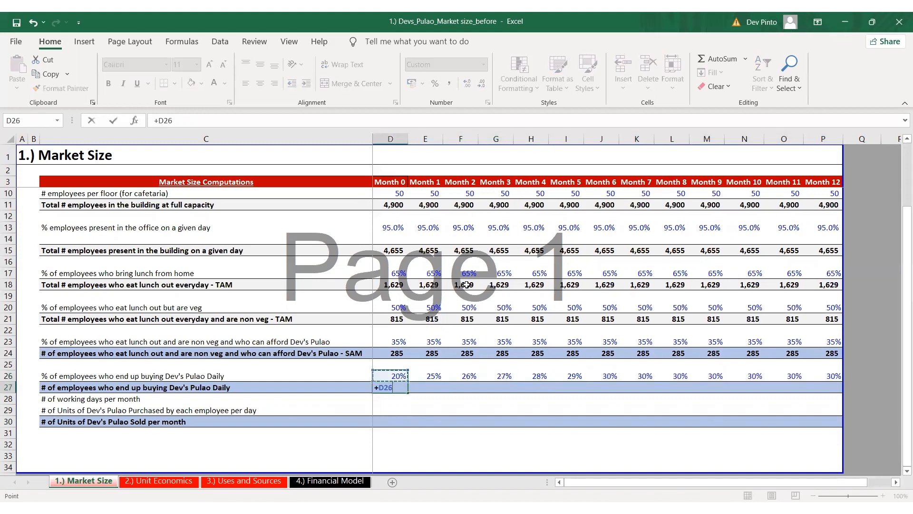
{"action": "type", "text": "*"}
{"action": "key", "text": "Up"}
{"action": "key", "text": "Up"}
{"action": "key", "text": "Up"}
{"action": "key", "text": "Return"}
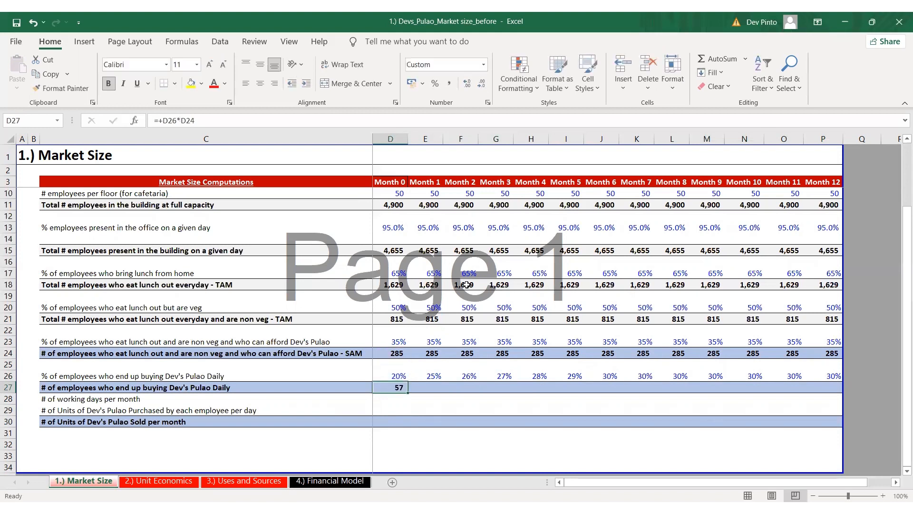
Fill the Month 0 daily buyers formula across row 27 through Month 12
{"action": "key", "text": "ctrl+shift+Right"}
{"action": "key", "text": "ctrl+r"}
{"action": "key", "text": "Left"}
{"action": "key", "text": "Left"}
{"action": "key", "text": "Left"}
{"action": "key", "text": "Left"}
{"action": "key", "text": "Left"}
{"action": "key", "text": "Left"}
{"action": "key", "text": "Left"}
{"action": "key", "text": "Left"}
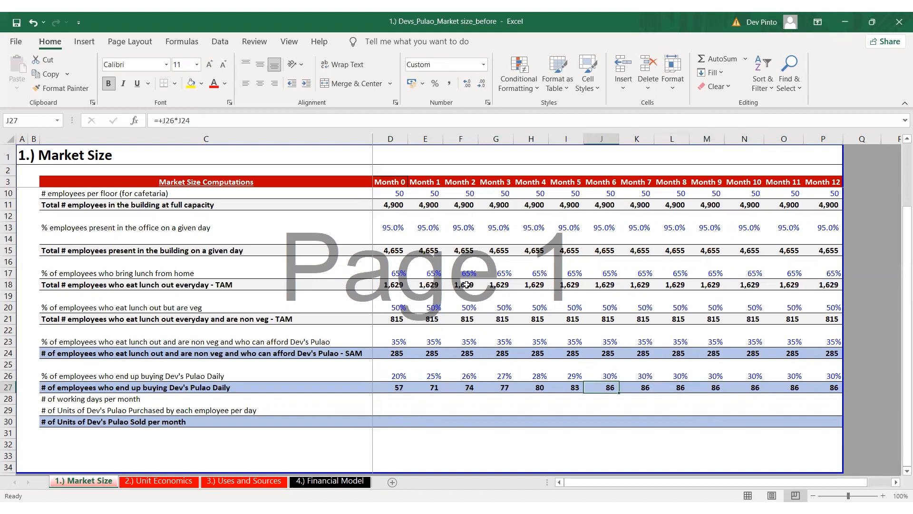
{"action": "key", "text": "Right"}
{"action": "key", "text": "Right"}
{"action": "key", "text": "Right"}
{"action": "key", "text": "shift+Right"}
{"action": "key", "text": "shift+Right"}
{"action": "key", "text": "shift+Right"}
{"action": "key", "text": "shift+Right"}
{"action": "key", "text": "shift+Right"}
{"action": "key", "text": "shift+Right"}
{"action": "key", "text": "Left"}
{"action": "key", "text": "Left"}
{"action": "key", "text": "Left"}
{"action": "key", "text": "Left"}
{"action": "key", "text": "Left"}
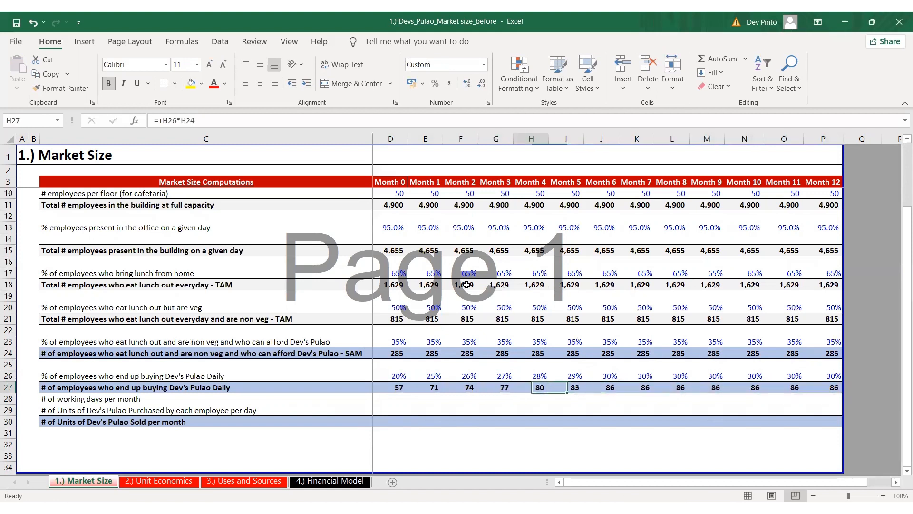
{"action": "key", "text": "Left"}
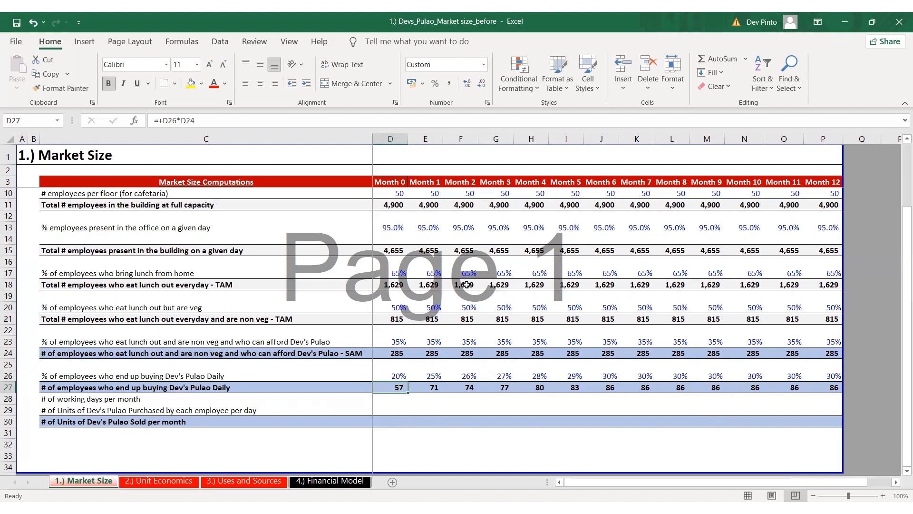
Enter 20 working days per month for Month 0 and copy it across row 28 through Month 12
{"action": "key", "text": "Down"}
{"action": "type", "text": "20"}
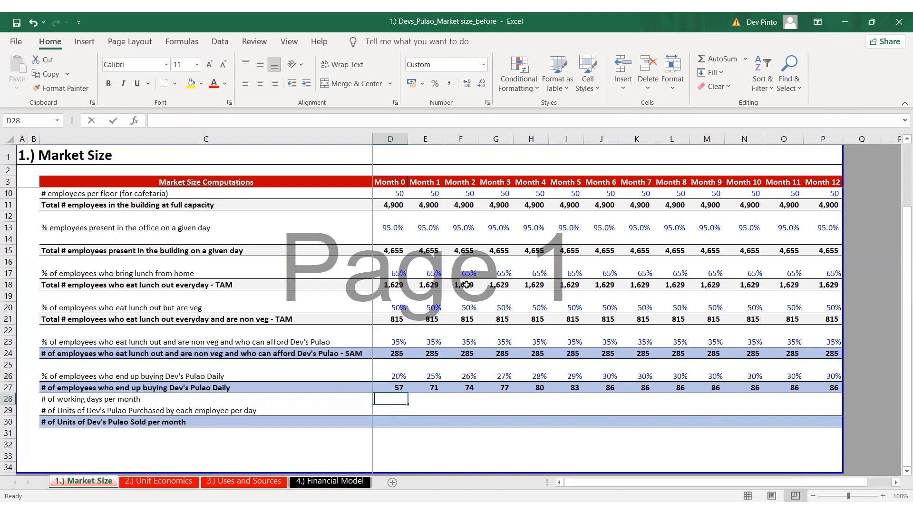
{"action": "key", "text": "ctrl+c"}
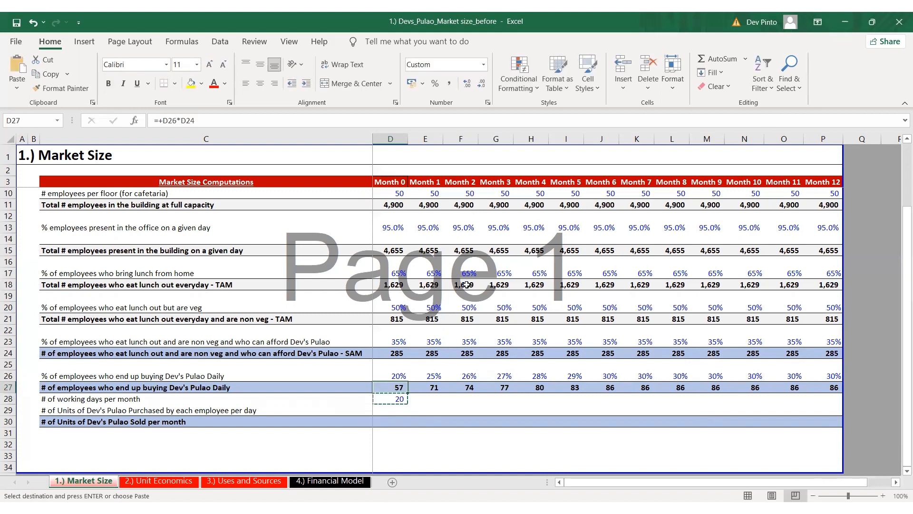
{"action": "key", "text": "Up"}
{"action": "key", "text": "ctrl+Right"}
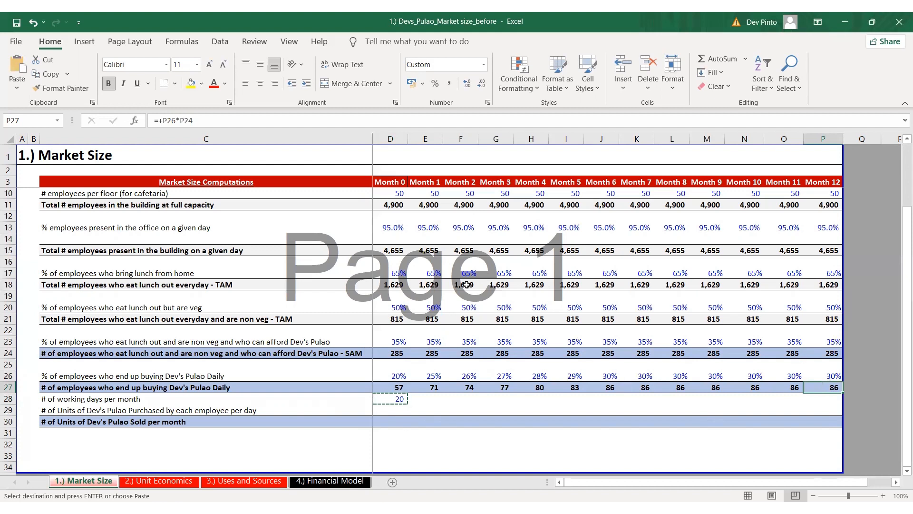
{"action": "key", "text": "Down"}
{"action": "key", "text": "ctrl+shift+Left"}
{"action": "key", "text": "Return"}
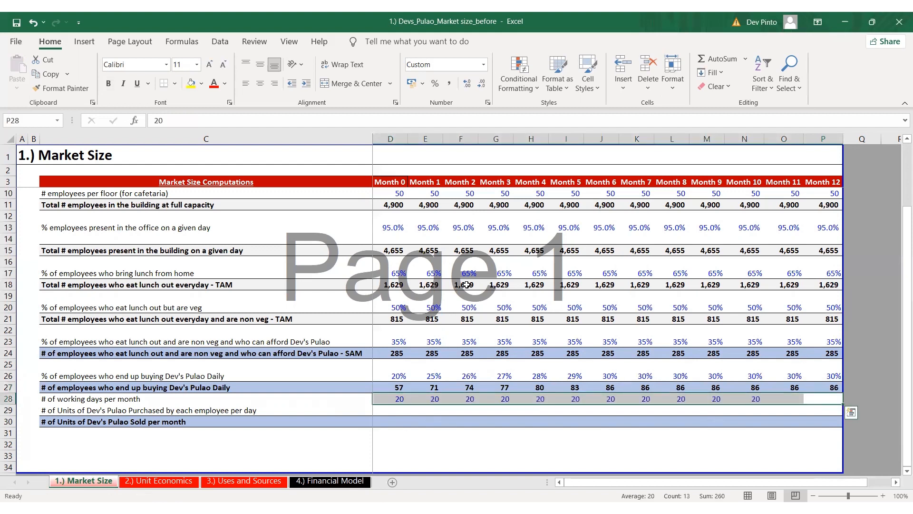
Enter 1 in D29 for the units of Dev's Pulao purchased by each employee per day in Month 0
{"action": "key", "text": "ctrl+Left"}
{"action": "key", "text": "Up"}
{"action": "key", "text": "F2"}
{"action": "key", "text": "Escape"}
{"action": "key", "text": "F2"}
{"action": "key", "text": "Escape"}
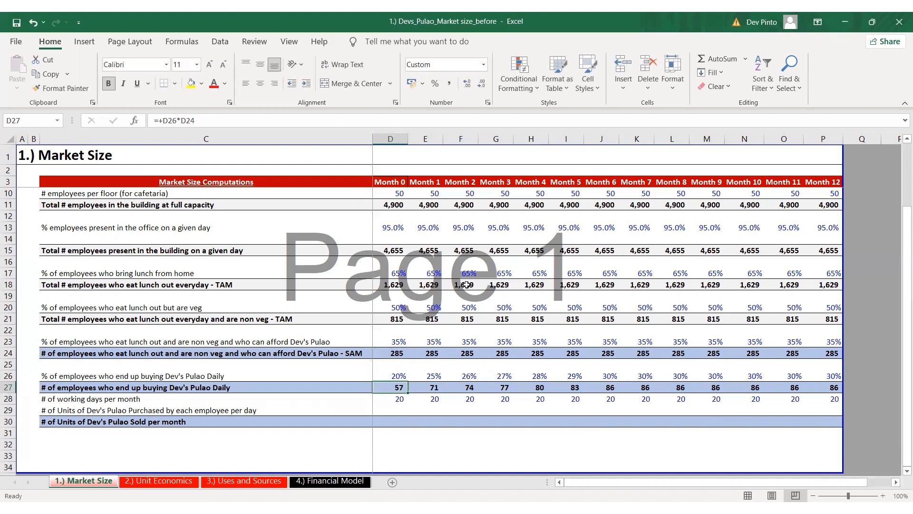
{"action": "key", "text": "Down"}
{"action": "key", "text": "Down"}
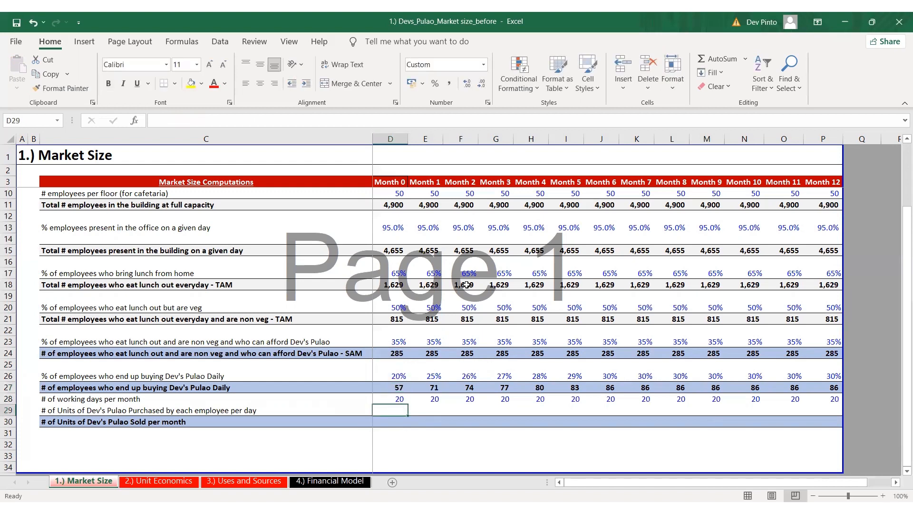
{"action": "type", "text": "1"}
{"action": "key", "text": "ctrl+Return"}
Copy the Month 0 units purchased per employee across row 29 through Month 12
{"action": "key", "text": "ctrl+c"}
{"action": "key", "text": "Up"}
{"action": "key", "text": "ctrl+Right"}
{"action": "key", "text": "Down"}
{"action": "key", "text": "ctrl+shift+Left"}
{"action": "key", "text": "Return"}
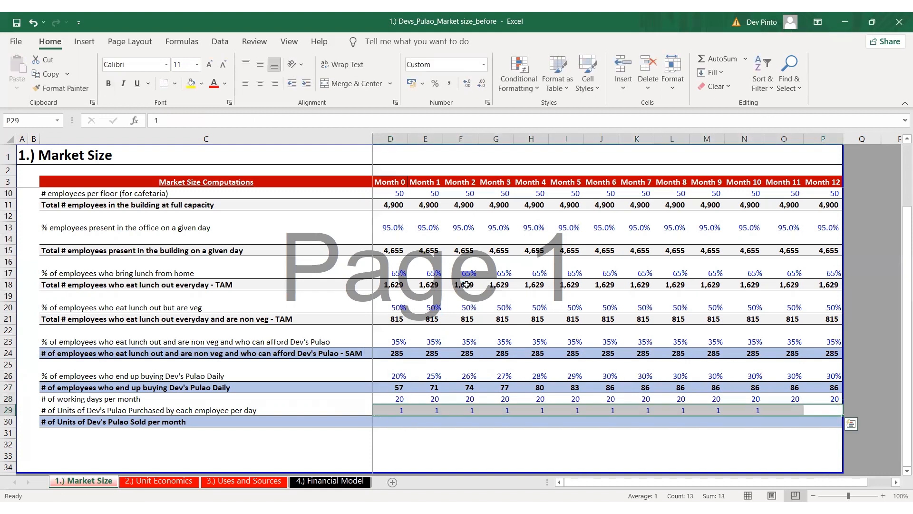
Calculate the Month 0 units of Dev's Pulao sold per month in D30 with +D27*D28*D29
{"action": "key", "text": "Left"}
{"action": "key", "text": "Left"}
{"action": "key", "text": "Left"}
{"action": "key", "text": "Left"}
{"action": "key", "text": "Left"}
{"action": "key", "text": "Left"}
{"action": "key", "text": "Left"}
{"action": "key", "text": "Left"}
{"action": "key", "text": "Left"}
{"action": "key", "text": "Left"}
{"action": "key", "text": "Left"}
{"action": "key", "text": "Left"}
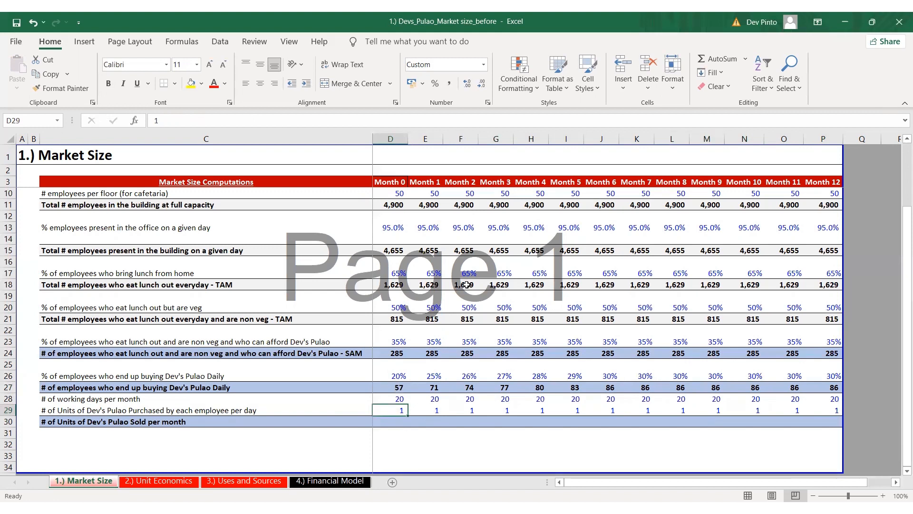
{"action": "key", "text": "Down"}
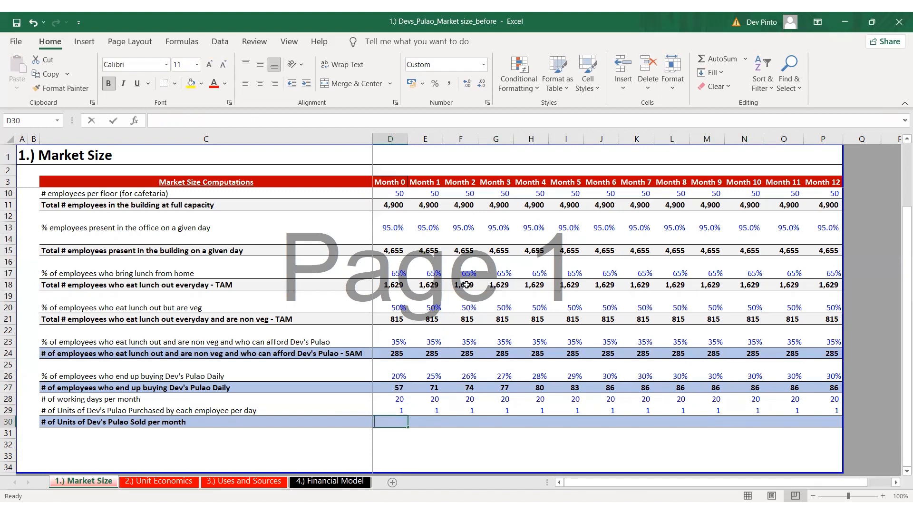
{"action": "type", "text": "+"}
{"action": "key", "text": "Up"}
{"action": "key", "text": "Up"}
{"action": "key", "text": "Up"}
{"action": "type", "text": "*"}
{"action": "key", "text": "Up"}
{"action": "key", "text": "Up"}
{"action": "type", "text": "*"}
{"action": "key", "text": "Up"}
{"action": "key", "text": "ctrl+Return"}
Copy the Month 0 units sold formula across row 30 through Month 12
{"action": "key", "text": "ctrl+c"}
{"action": "key", "text": "Up"}
{"action": "key", "text": "ctrl+Right"}
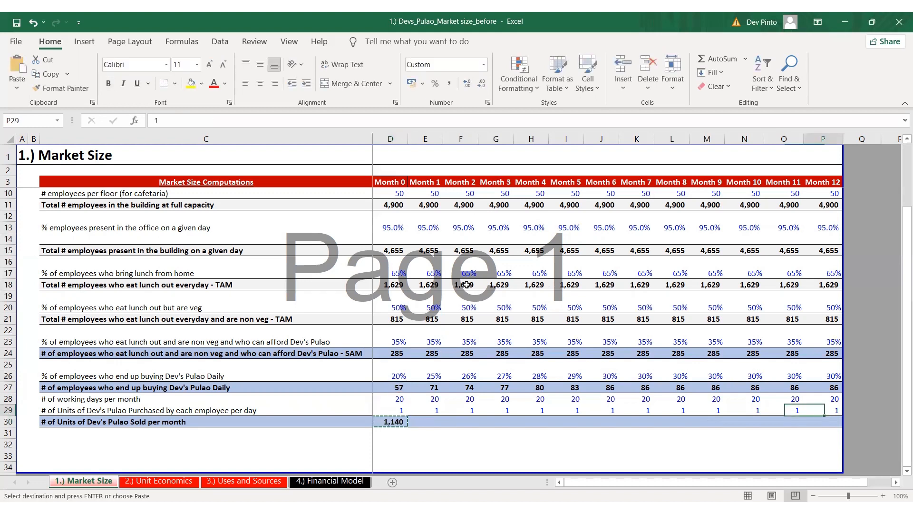
{"action": "key", "text": "Down"}
{"action": "key", "text": "ctrl+shift+Left"}
{"action": "key", "text": "Return"}
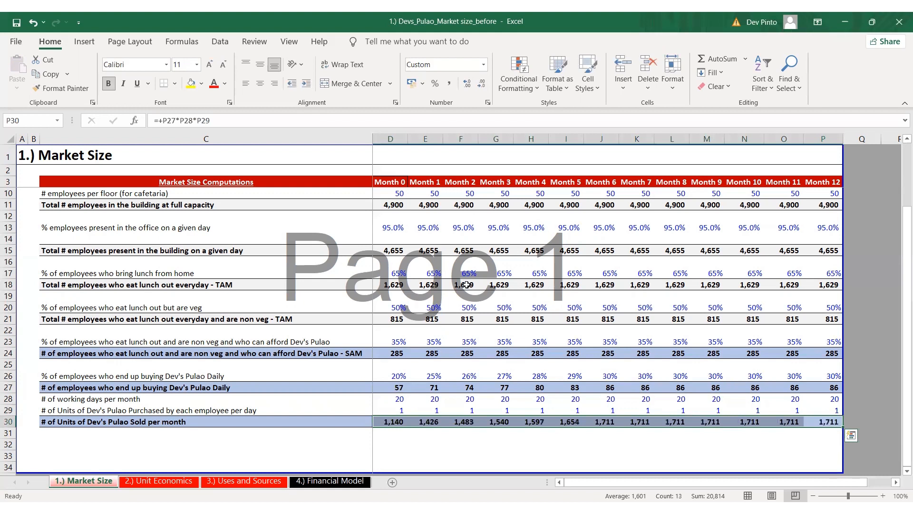
Round the Month 0 daily buyers in D27 to zero decimals by changing the formula to +ROUND(D26*D24,0)
{"action": "key", "text": "Left"}
{"action": "key", "text": "Left"}
{"action": "key", "text": "Left"}
{"action": "key", "text": "Left"}
{"action": "key", "text": "Left"}
{"action": "key", "text": "Left"}
{"action": "key", "text": "Left"}
{"action": "key", "text": "Left"}
{"action": "key", "text": "Left"}
{"action": "key", "text": "Left"}
{"action": "key", "text": "Left"}
{"action": "key", "text": "Left"}
{"action": "key", "text": "Up"}
{"action": "key", "text": "Up"}
{"action": "key", "text": "Up"}
{"action": "key", "text": "F2"}
{"action": "type", "text": "r"}
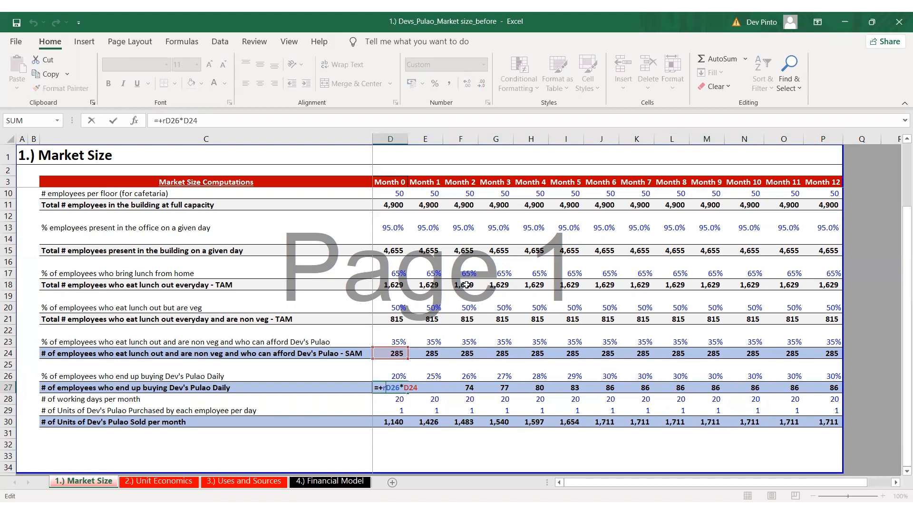
{"action": "type", "text": "ound("}
{"action": "key", "text": "End"}
{"action": "type", "text": ",0)"}
{"action": "key", "text": "Return"}
Fill the rounded daily buyers formula from D27 across row 27 through Month 12
{"action": "key", "text": "Up"}
{"action": "key", "text": "ctrl+shift+Right"}
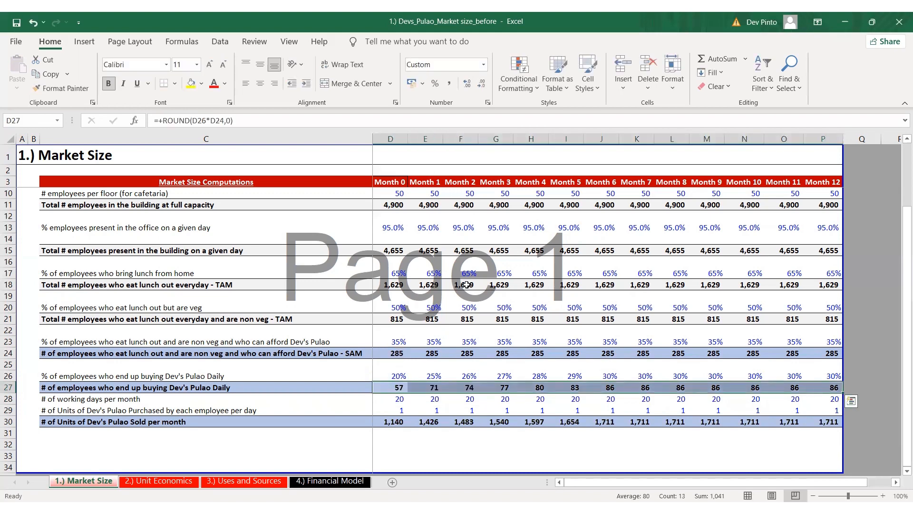
{"action": "key", "text": "ctrl+r"}
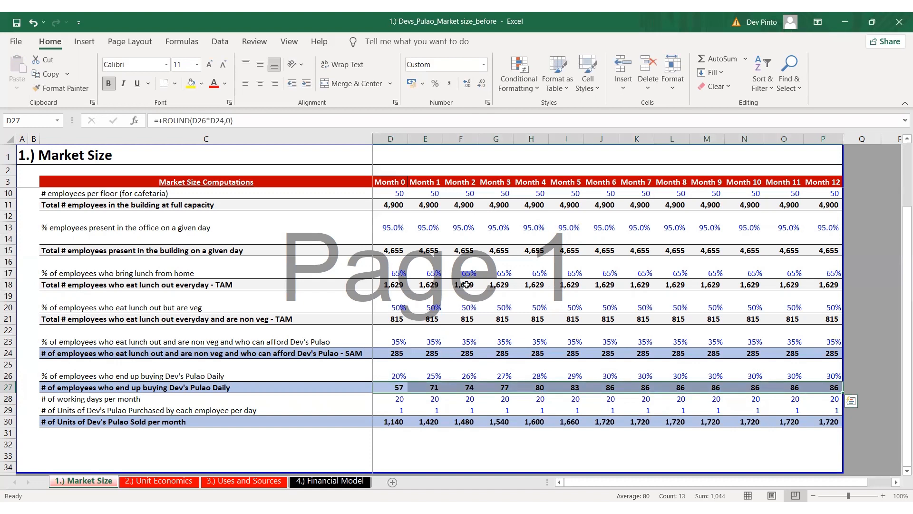
{"action": "key", "text": "Down"}
{"action": "key", "text": "Down"}
{"action": "key", "text": "Down"}
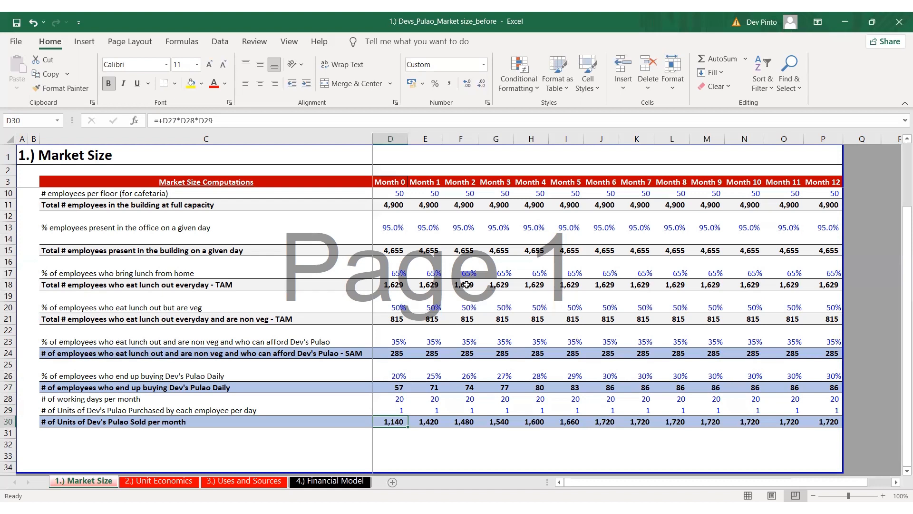
Review the units sold per month in row 30 and the floor, employees-per-floor and office attendance assumptions across the months
{"action": "key", "text": "Right"}
{"action": "key", "text": "Right"}
{"action": "key", "text": "Right"}
{"action": "key", "text": "Right"}
{"action": "key", "text": "Right"}
{"action": "key", "text": "Right"}
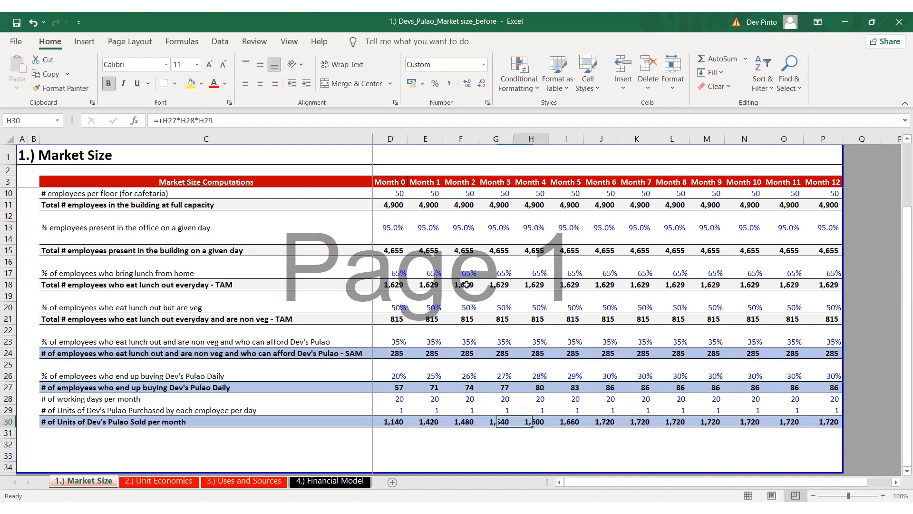
{"action": "key", "text": "Right"}
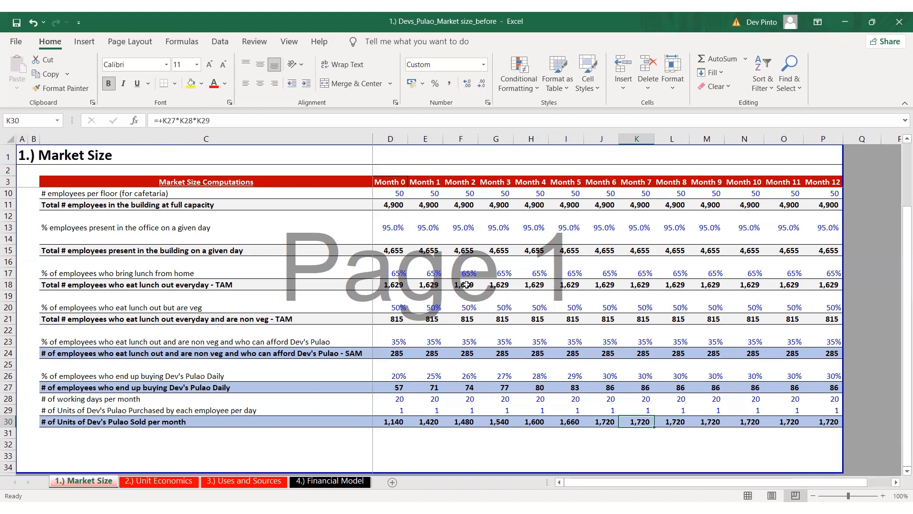
{"action": "scroll", "coordinate": [428, 214], "scroll_direction": "up", "scroll_amount": 2}
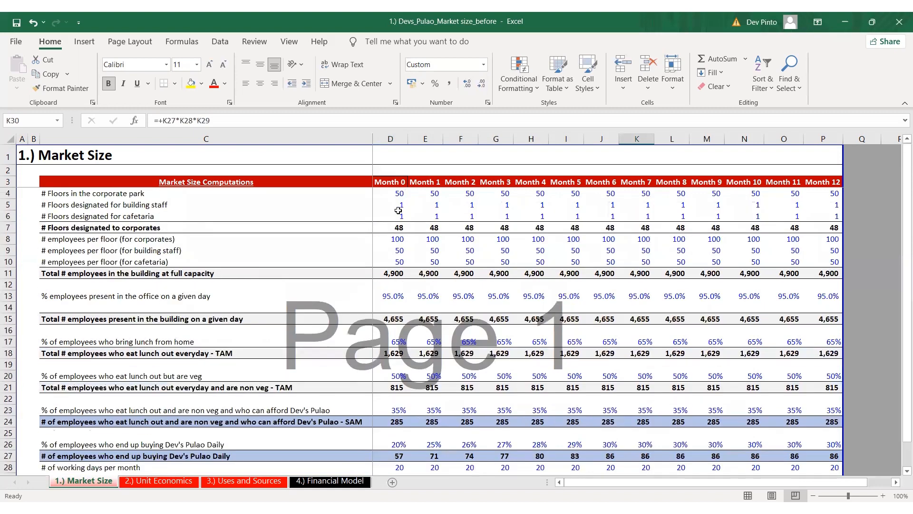
{"action": "left_click_drag", "start_coordinate": [396, 193], "coordinate": [828, 193]}
{"action": "left_click_drag", "start_coordinate": [390, 239], "coordinate": [785, 238]}
{"action": "left_click_drag", "start_coordinate": [388, 296], "coordinate": [779, 297]}
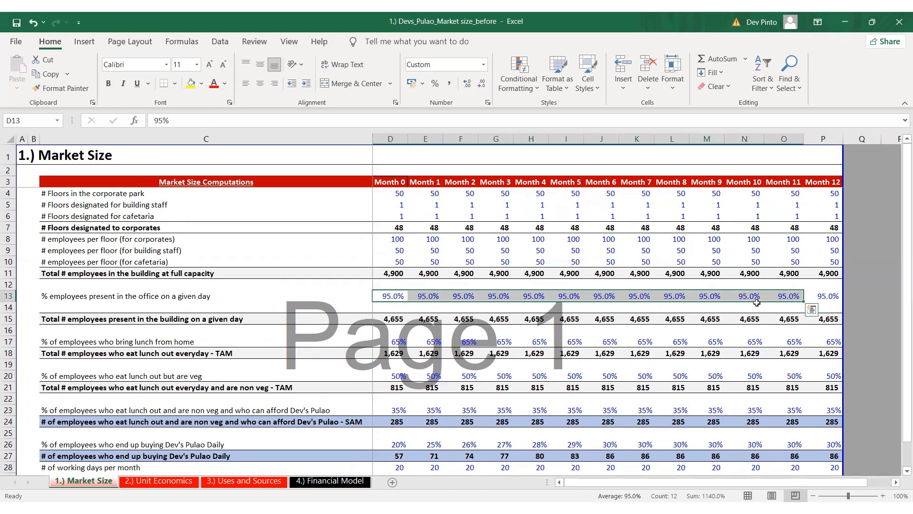
{"action": "scroll", "coordinate": [644, 277], "scroll_direction": "down", "scroll_amount": 2}
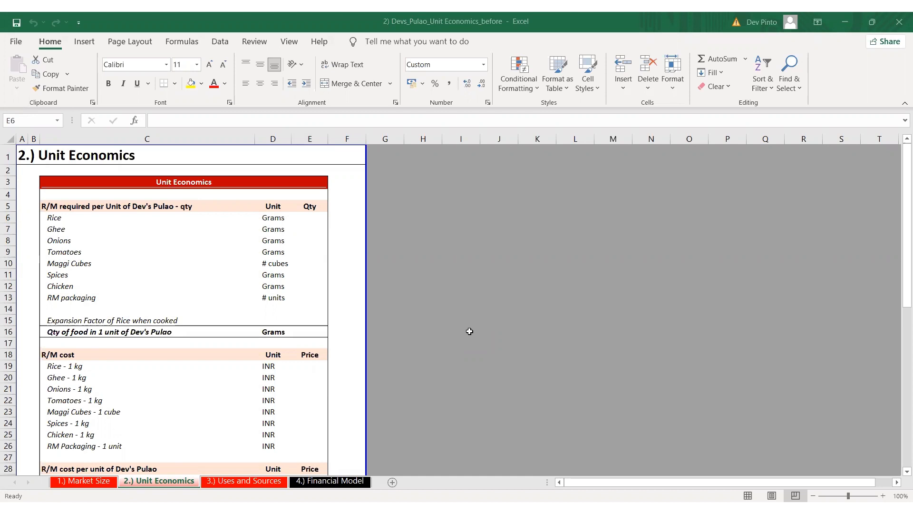
Switch to the Market Size sheet of the Unit Economics workbook and review its monthly floor and employee assumptions through units sold
{"action": "key", "text": "ctrl+Page_Up"}
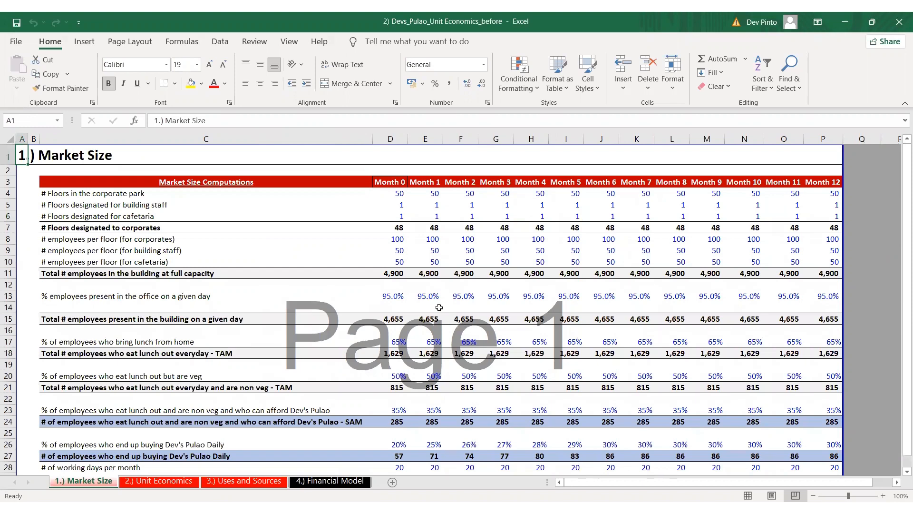
{"action": "scroll", "coordinate": [424, 296], "scroll_direction": "down", "scroll_amount": 3}
{"action": "scroll", "coordinate": [424, 296], "scroll_direction": "down", "scroll_amount": 1}
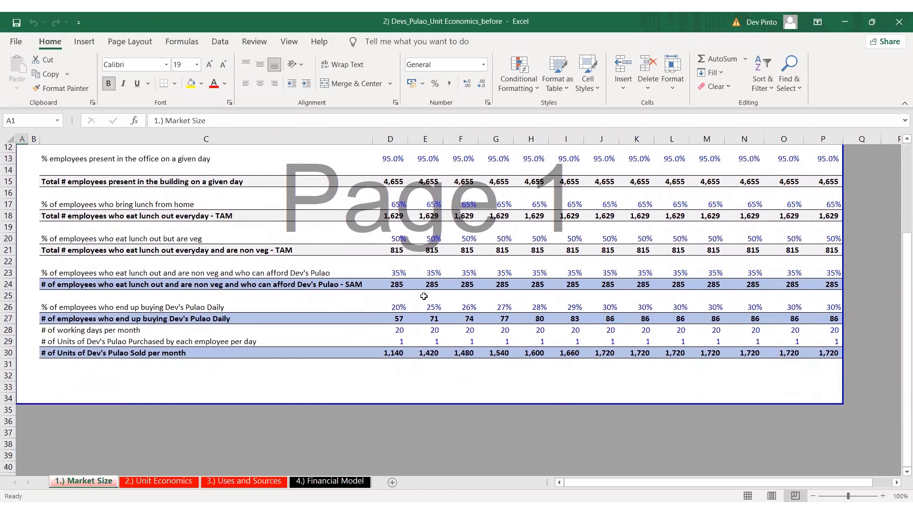
{"action": "scroll", "coordinate": [423, 296], "scroll_direction": "up", "scroll_amount": 3}
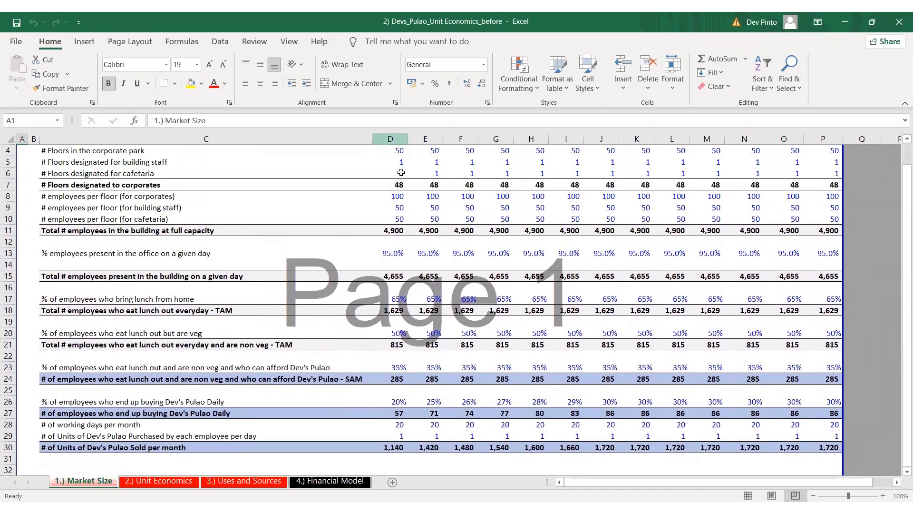
{"action": "scroll", "coordinate": [420, 195], "scroll_direction": "up", "scroll_amount": 1}
{"action": "left_click_drag", "start_coordinate": [400, 193], "coordinate": [815, 192]}
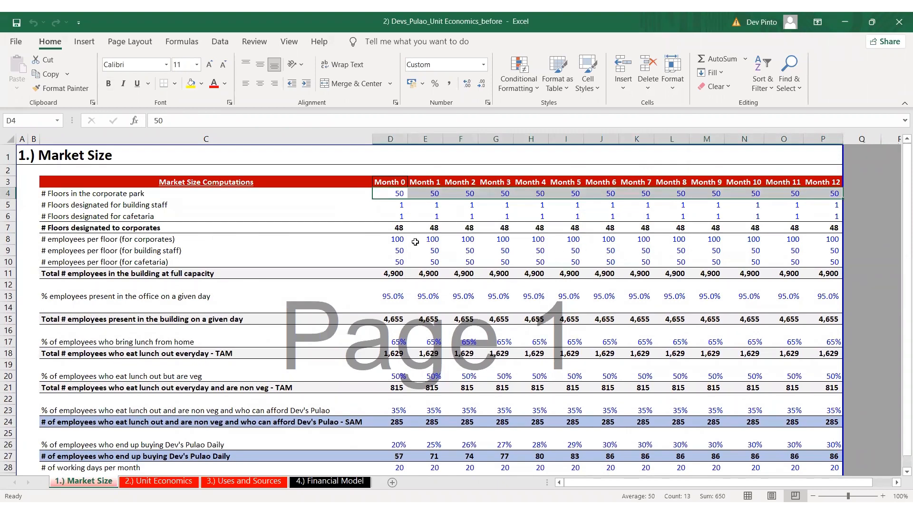
{"action": "left_click_drag", "start_coordinate": [383, 239], "coordinate": [819, 240]}
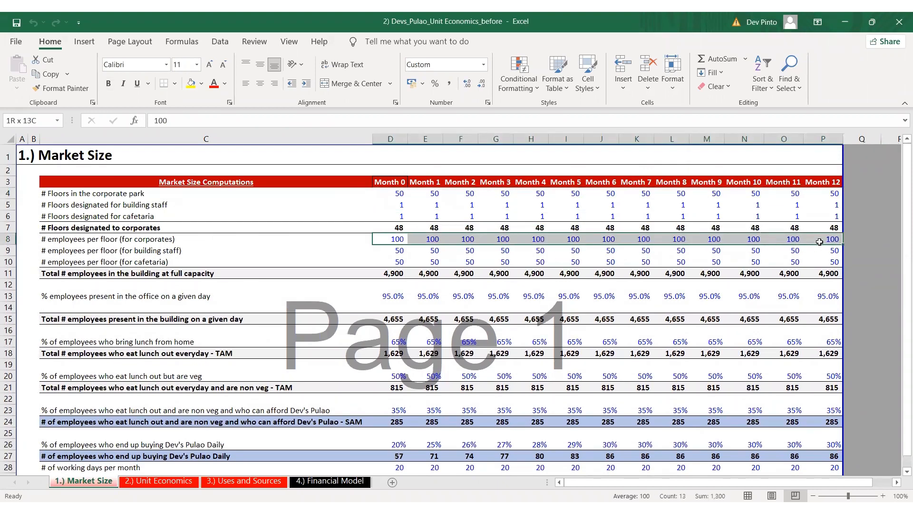
{"action": "scroll", "coordinate": [415, 296], "scroll_direction": "down", "scroll_amount": 1}
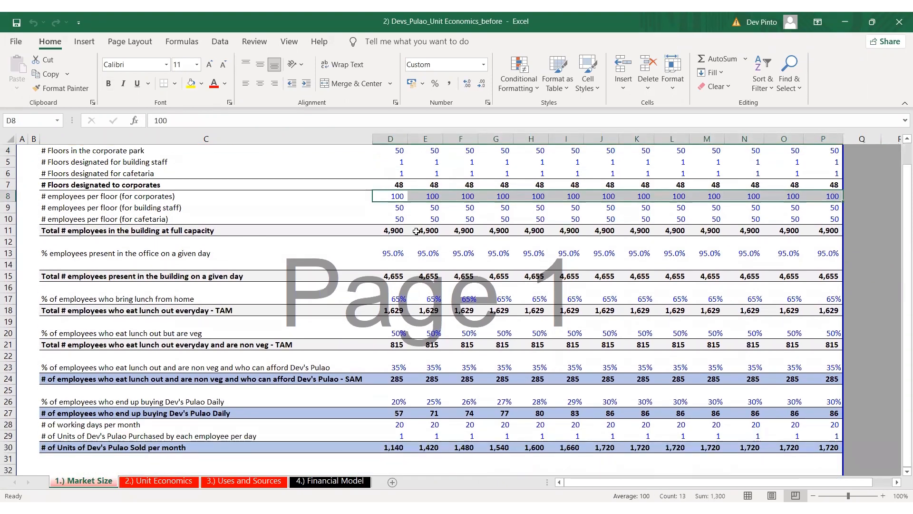
{"action": "scroll", "coordinate": [417, 232], "scroll_direction": "up", "scroll_amount": 1}
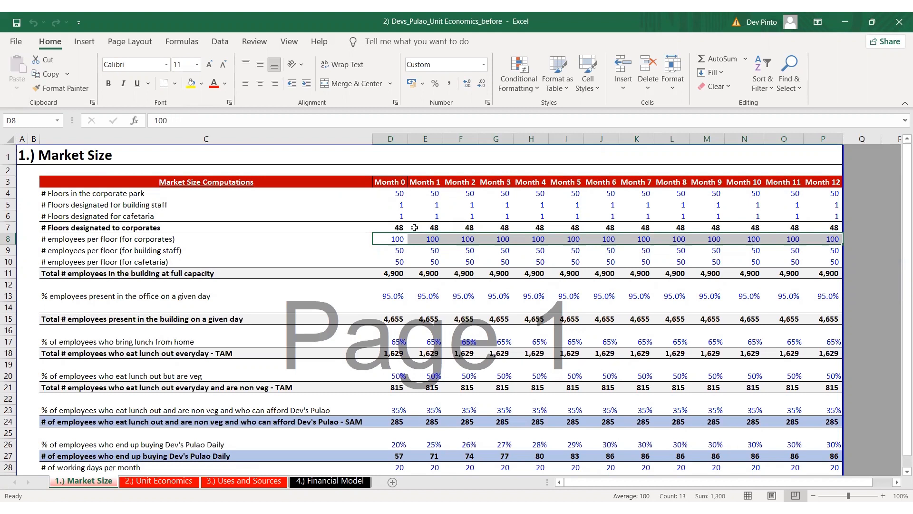
{"action": "key", "text": "Up"}
{"action": "key", "text": "Up"}
{"action": "key", "text": "Up"}
{"action": "key", "text": "Up"}
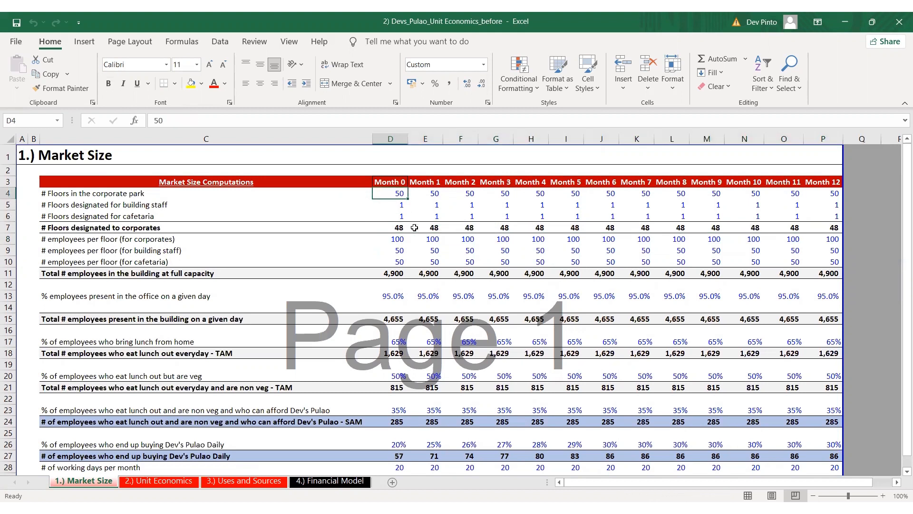
{"action": "key", "text": "ctrl+shift+Right"}
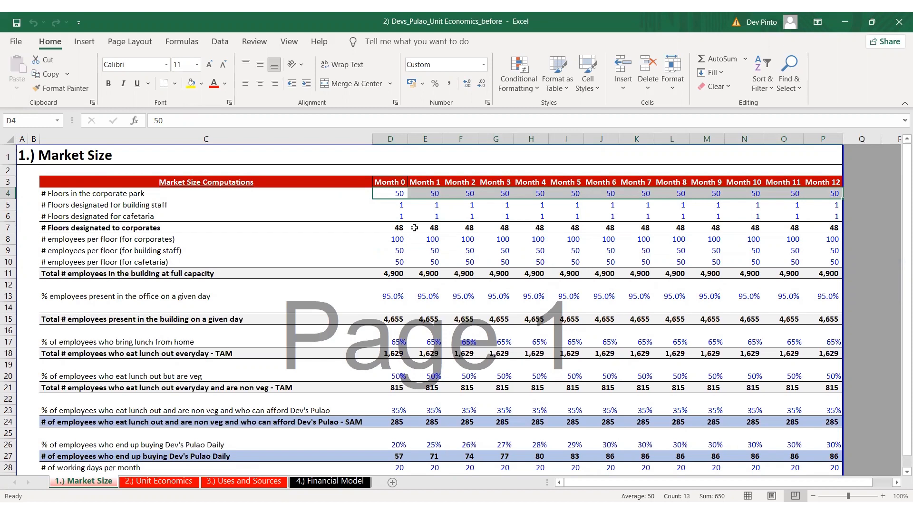
Go to the Unit Economics sheet and select the Rice quantity cell E6
{"action": "key", "text": "ctrl+Page_Down"}
{"action": "key", "text": "Right"}
{"action": "key", "text": "Down"}
{"action": "key", "text": "Down"}
{"action": "key", "text": "Down"}
{"action": "key", "text": "Down"}
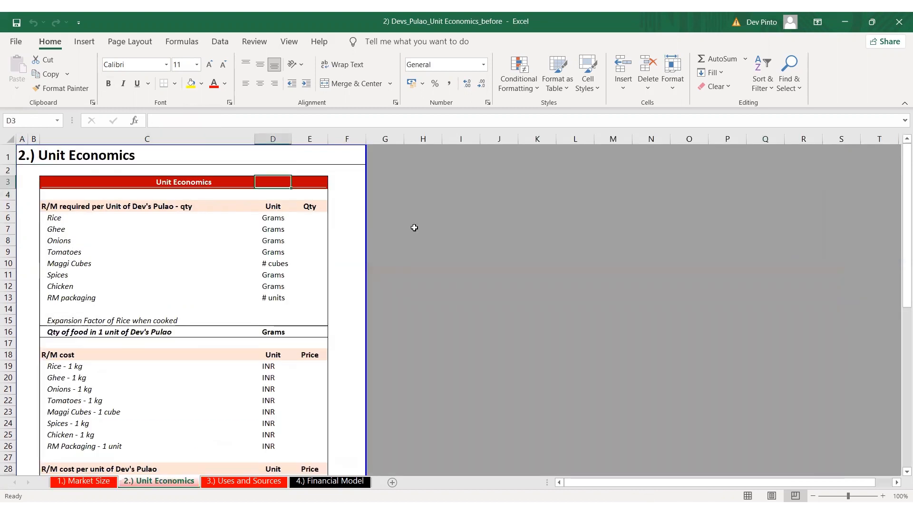
{"action": "key", "text": "Right"}
{"action": "key", "text": "Down"}
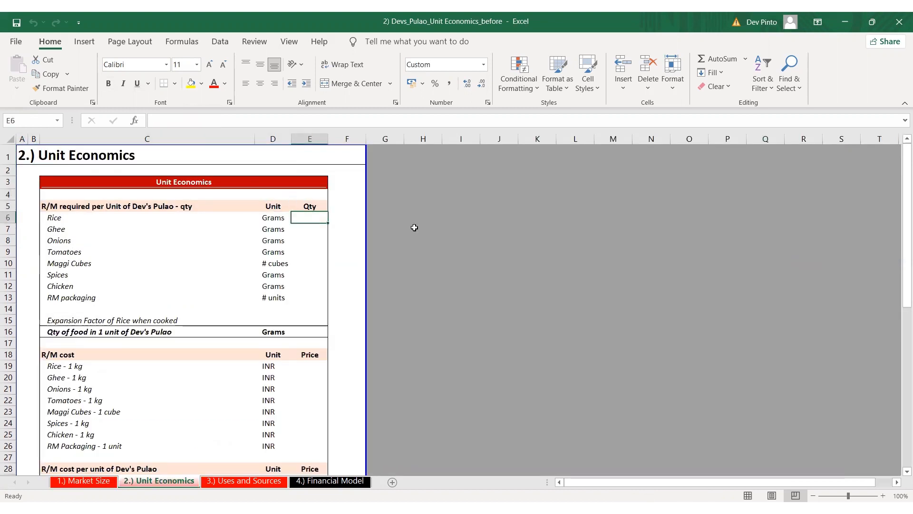
{"action": "key", "text": "alt+Tab"}
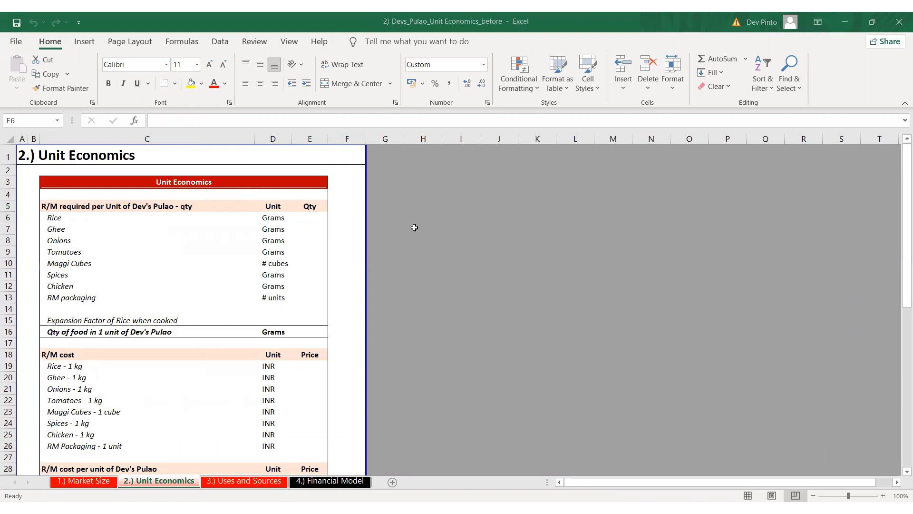
Examine the raw materials required per unit of Dev's Pulao, from Ghee down to the expansion factor of rice when cooked
{"action": "key", "text": "Left"}
{"action": "key", "text": "Left"}
{"action": "key", "text": "Down"}
{"action": "key", "text": "shift+space"}
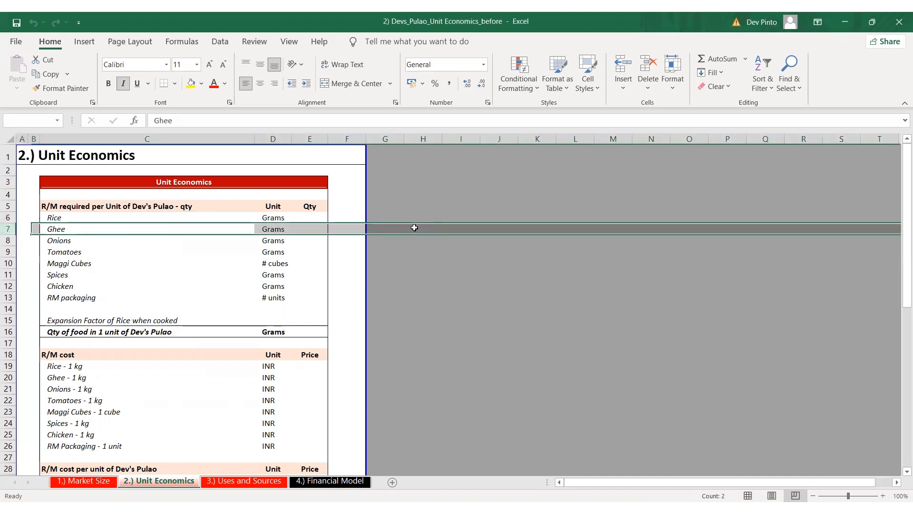
{"action": "key", "text": "Down"}
{"action": "key", "text": "Down"}
{"action": "key", "text": "Down"}
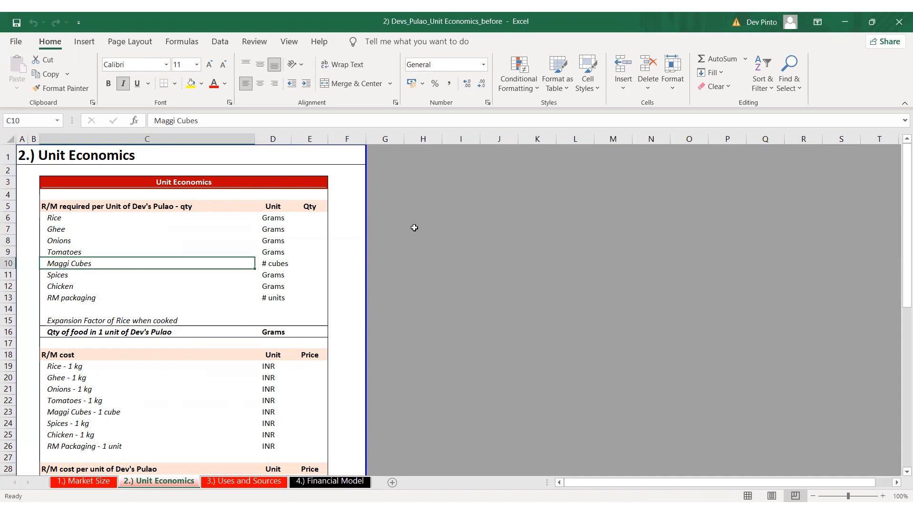
{"action": "key", "text": "Down"}
{"action": "key", "text": "shift+space"}
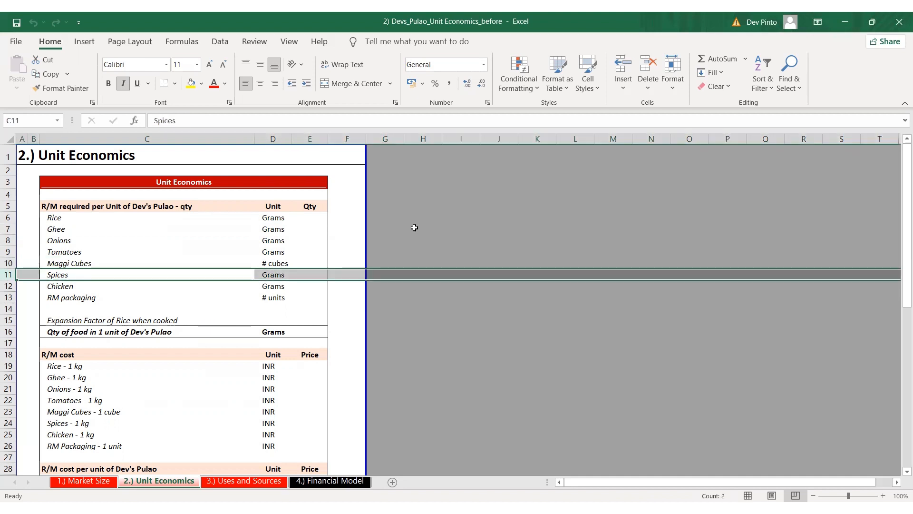
{"action": "key", "text": "Down"}
{"action": "key", "text": "Down"}
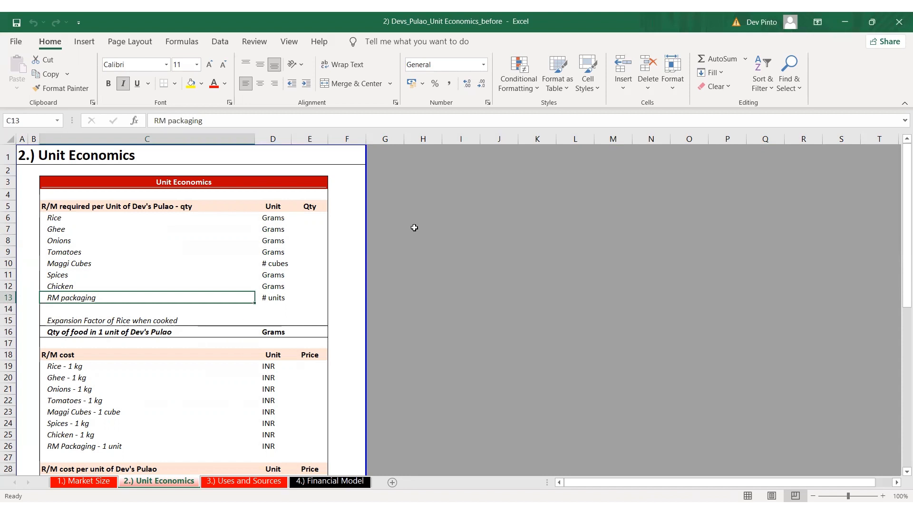
{"action": "key", "text": "Down"}
{"action": "key", "text": "Down"}
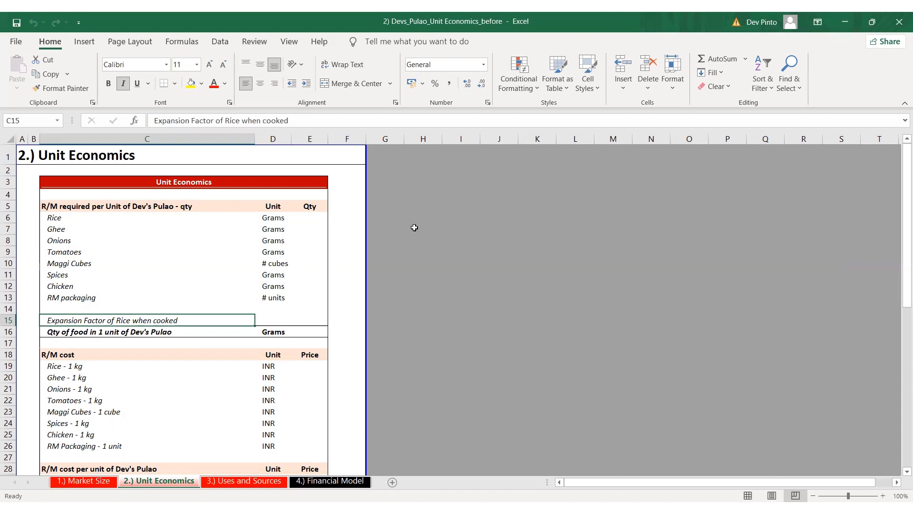
Examine the R/M cost section, including its unit and price columns and the ingredient rows from Rice to RM Packaging
{"action": "key", "text": "Down"}
{"action": "key", "text": "Down"}
{"action": "key", "text": "Down"}
{"action": "key", "text": "Down"}
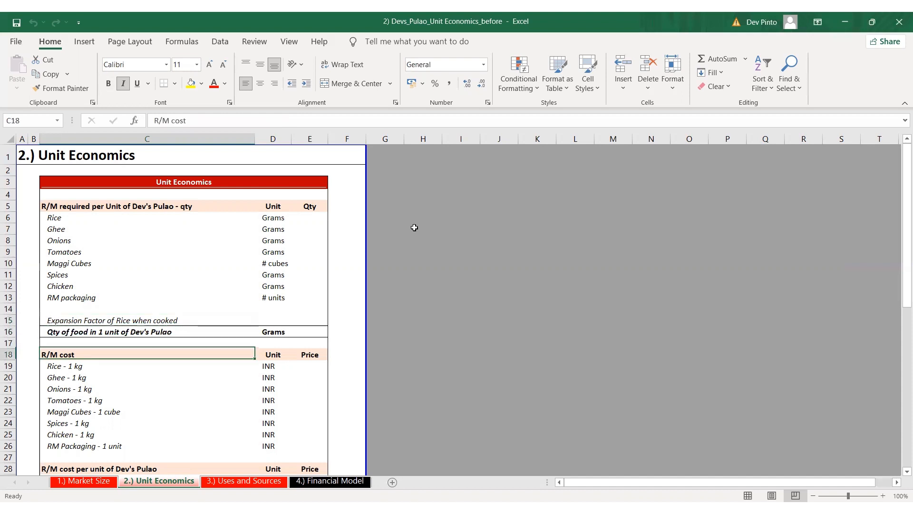
{"action": "key", "text": "Right"}
{"action": "key", "text": "Right"}
{"action": "key", "text": "Left"}
{"action": "key", "text": "Left"}
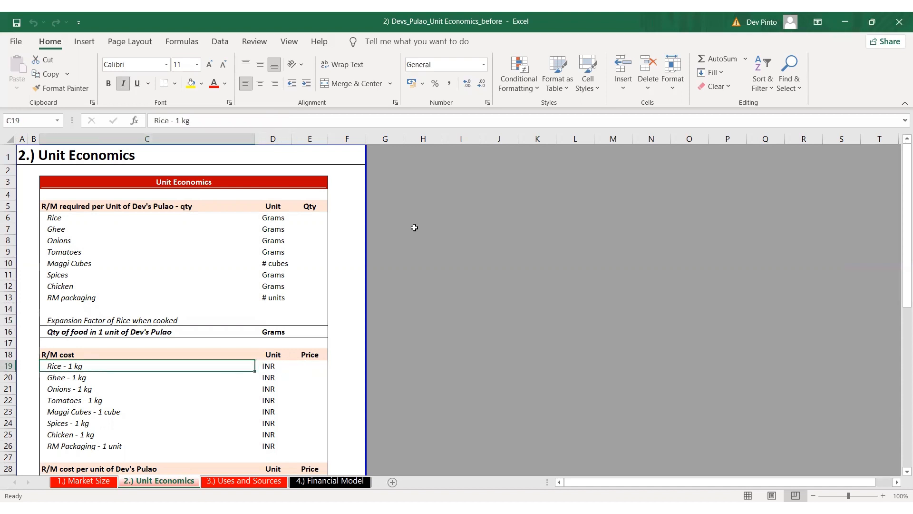
{"action": "key", "text": "Down"}
{"action": "key", "text": "Down"}
{"action": "key", "text": "Down"}
{"action": "key", "text": "Down"}
{"action": "key", "text": "Down"}
{"action": "key", "text": "Down"}
{"action": "key", "text": "Down"}
{"action": "key", "text": "Down"}
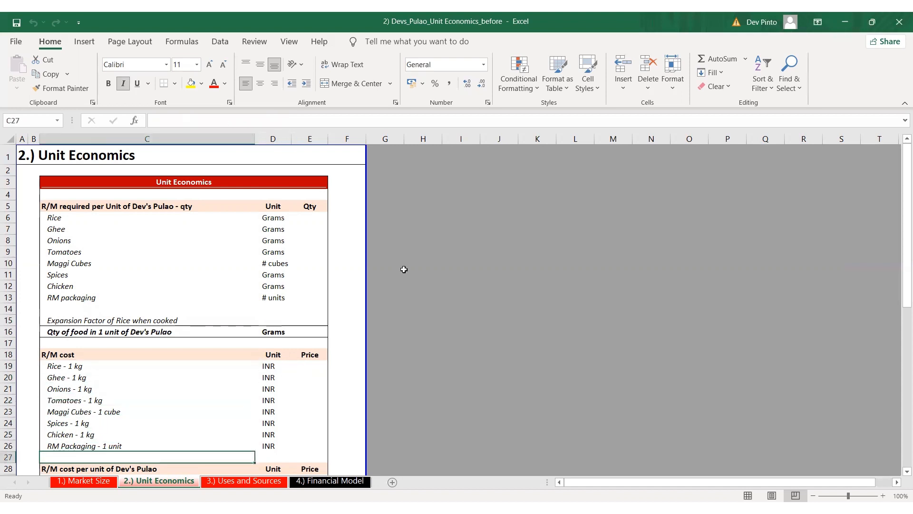
Examine the R/M cost per unit section and the other monthly costs for employees, transportation and utilities, down to gas cost
{"action": "scroll", "coordinate": [403, 267], "scroll_direction": "down", "scroll_amount": 1}
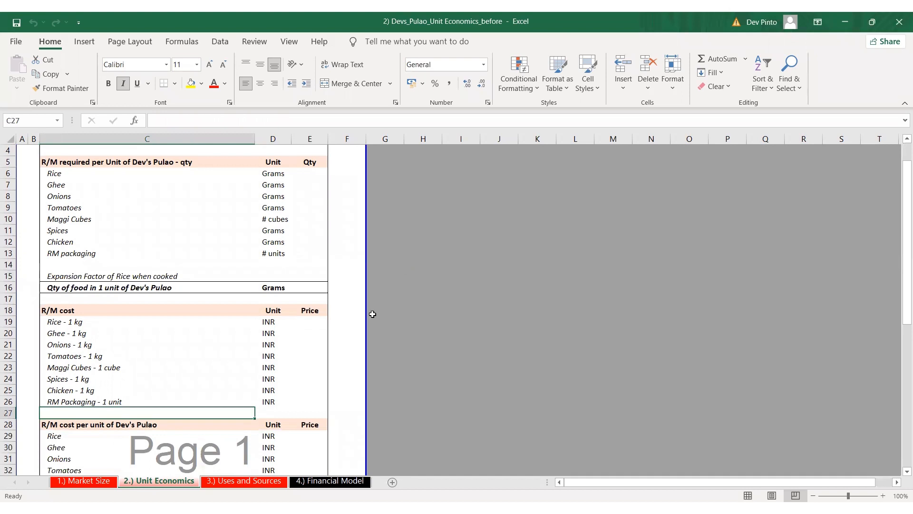
{"action": "scroll", "coordinate": [373, 314], "scroll_direction": "down", "scroll_amount": 4}
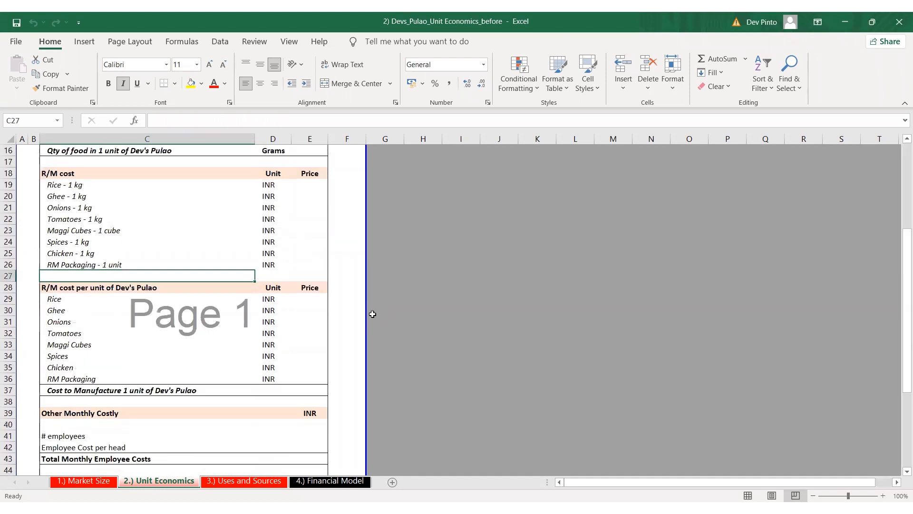
{"action": "scroll", "coordinate": [373, 314], "scroll_direction": "down", "scroll_amount": 3}
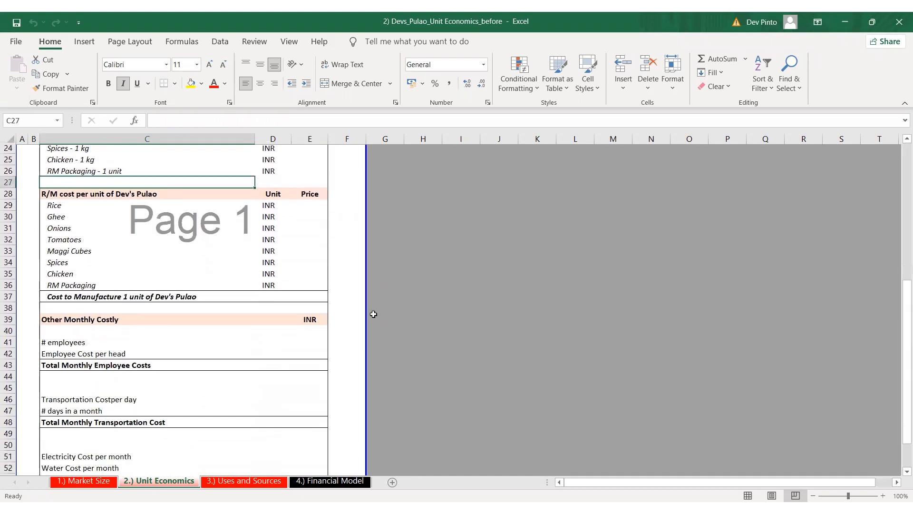
{"action": "left_click", "coordinate": [306, 337]}
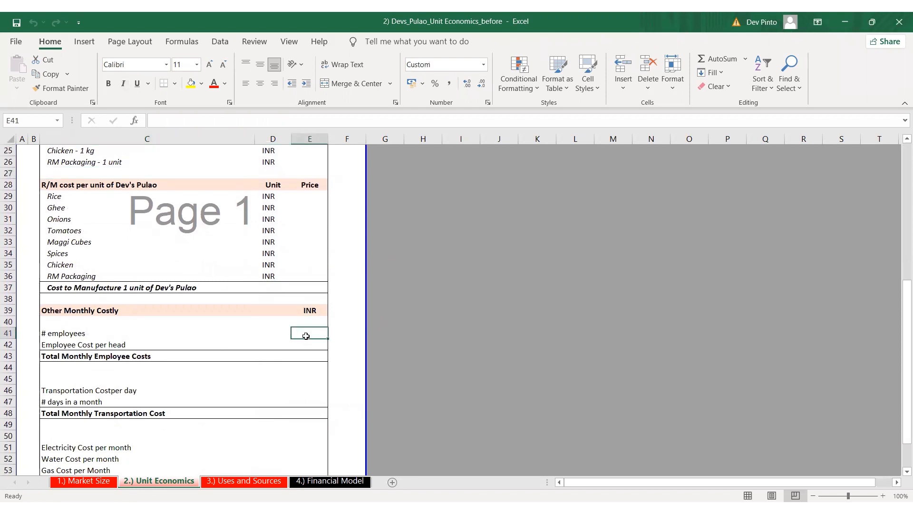
{"action": "key", "text": "Down"}
{"action": "key", "text": "Down"}
{"action": "key", "text": "Down"}
{"action": "key", "text": "Down"}
{"action": "key", "text": "Down"}
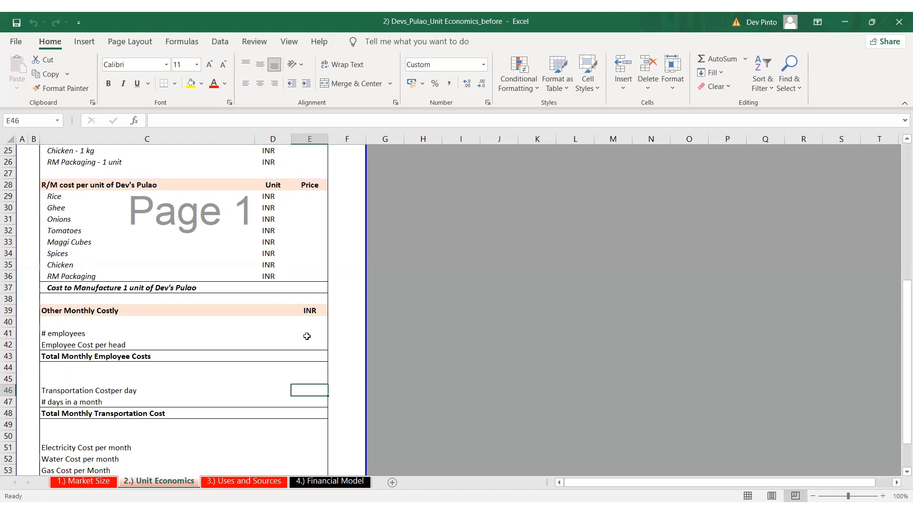
{"action": "scroll", "coordinate": [307, 336], "scroll_direction": "down", "scroll_amount": 1}
{"action": "left_click", "coordinate": [307, 403]}
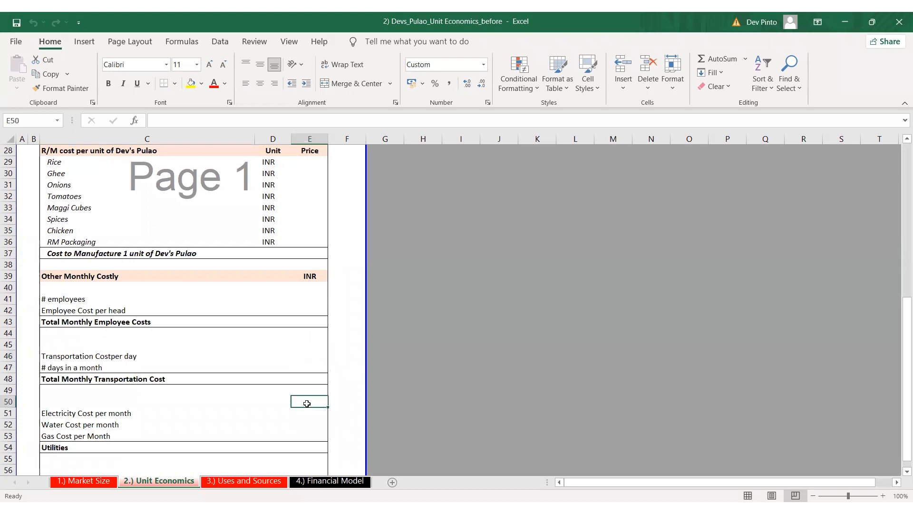
{"action": "key", "text": "Down"}
{"action": "key", "text": "Down"}
{"action": "key", "text": "Down"}
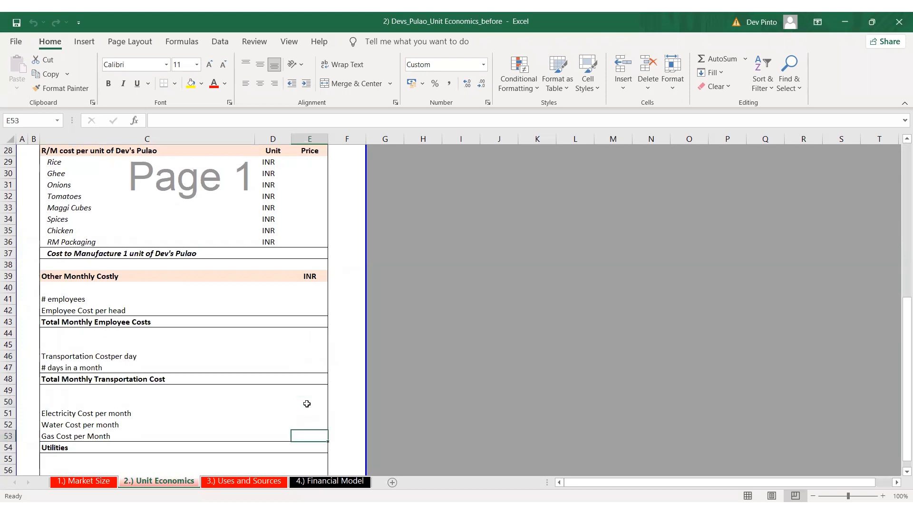
{"action": "key", "text": "shift+space"}
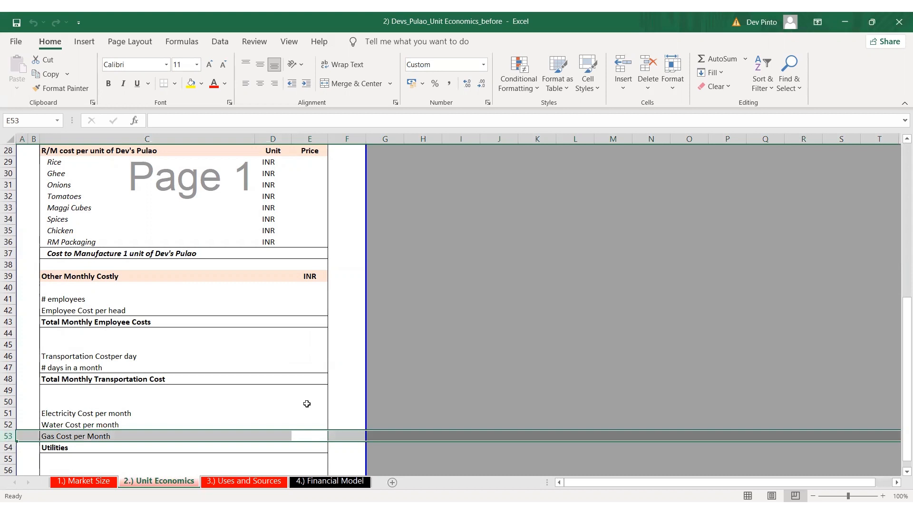
Return to the Rice quantity cell E6 in the section on raw materials required per unit
{"action": "key", "text": "Page_Up"}
{"action": "key", "text": "Up"}
{"action": "key", "text": "Up"}
{"action": "key", "text": "Up"}
{"action": "key", "text": "Up"}
{"action": "key", "text": "Up"}
{"action": "key", "text": "Up"}
{"action": "key", "text": "Up"}
{"action": "key", "text": "Up"}
{"action": "key", "text": "Up"}
{"action": "key", "text": "Up"}
{"action": "key", "text": "Up"}
{"action": "key", "text": "Up"}
{"action": "key", "text": "Up"}
{"action": "key", "text": "Up"}
{"action": "key", "text": "Up"}
{"action": "key", "text": "Up"}
{"action": "key", "text": "Up"}
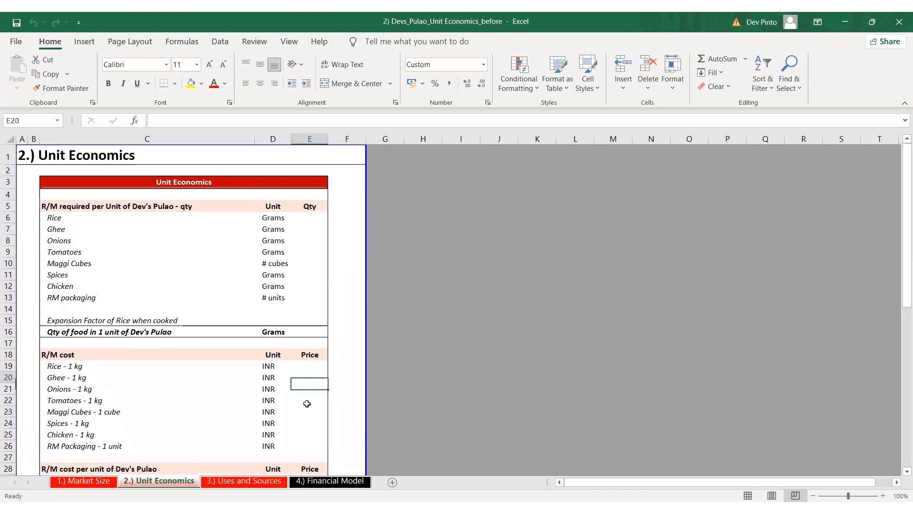
{"action": "key", "text": "Up"}
{"action": "key", "text": "Up"}
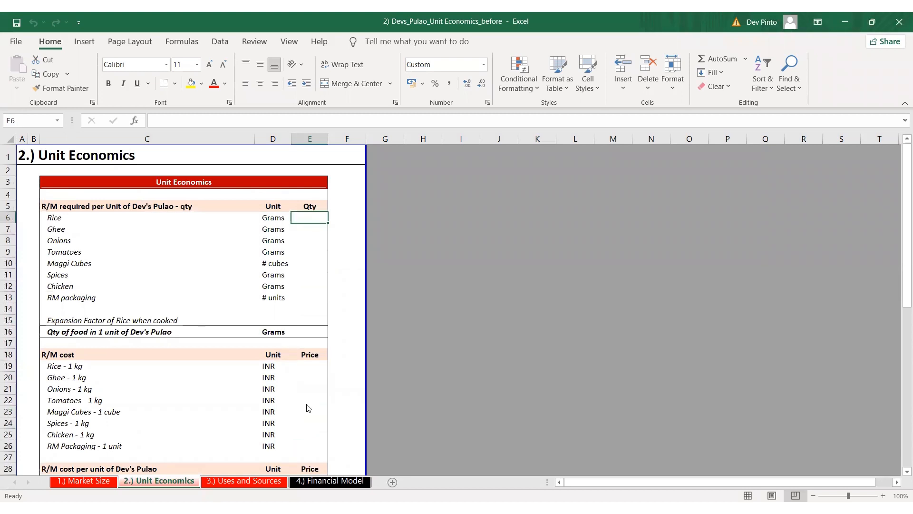
Enter the quantities required per unit: 200 grams of Rice, 40 of Ghee, 50 of Onions and 50 of Tomatoes
{"action": "key", "text": "alt+Tab"}
{"action": "key", "text": "alt+Tab"}
{"action": "type", "text": "200"}
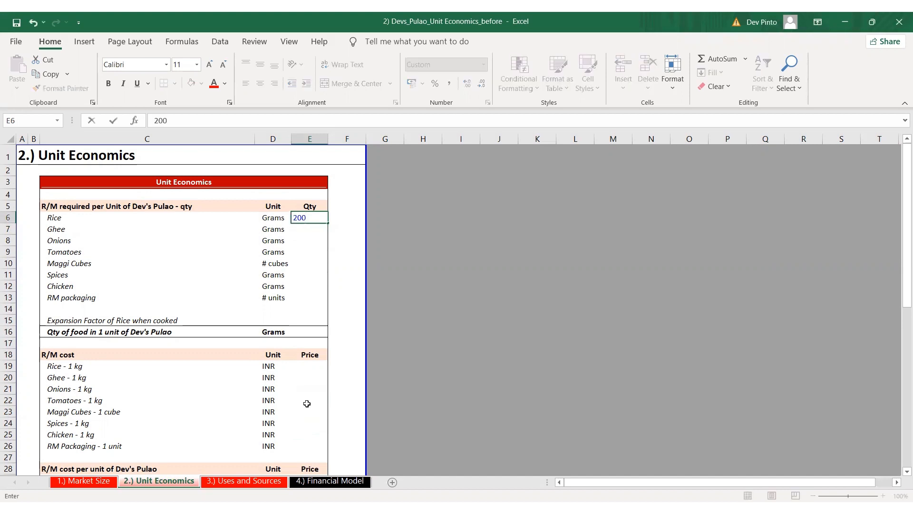
{"action": "key", "text": "ctrl+Return"}
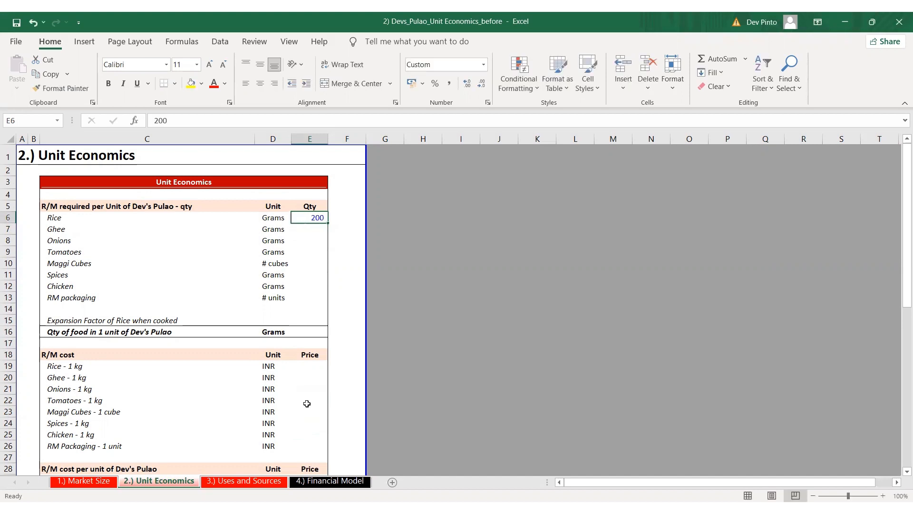
{"action": "key", "text": "Down"}
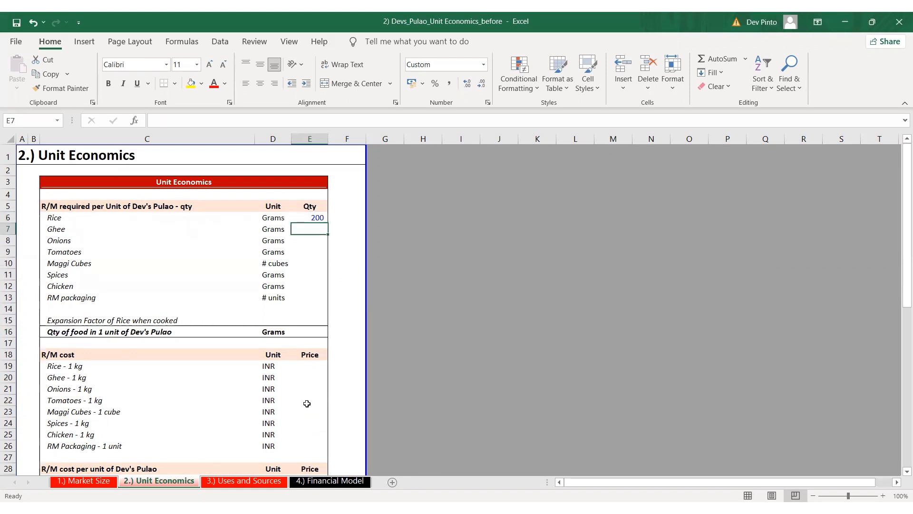
{"action": "type", "text": "40"}
{"action": "key", "text": "Return"}
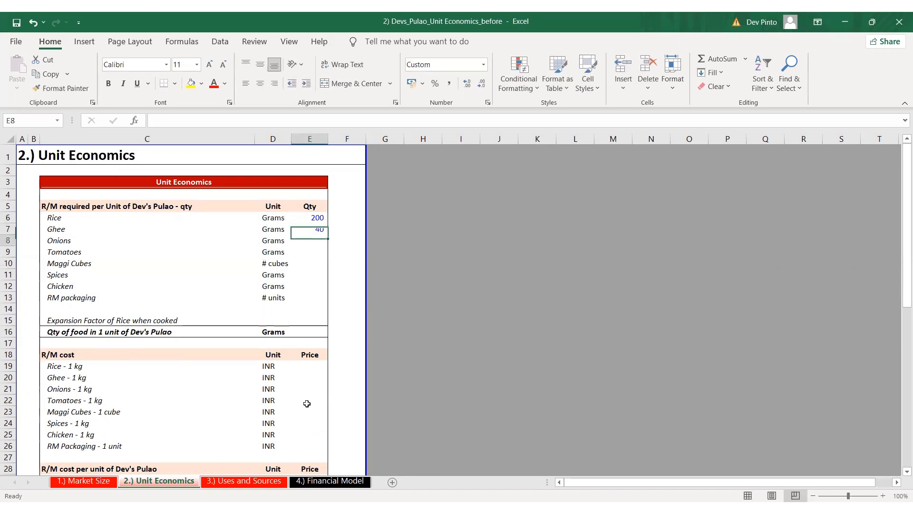
{"action": "type", "text": "50"}
{"action": "key", "text": "Return"}
{"action": "type", "text": "50"}
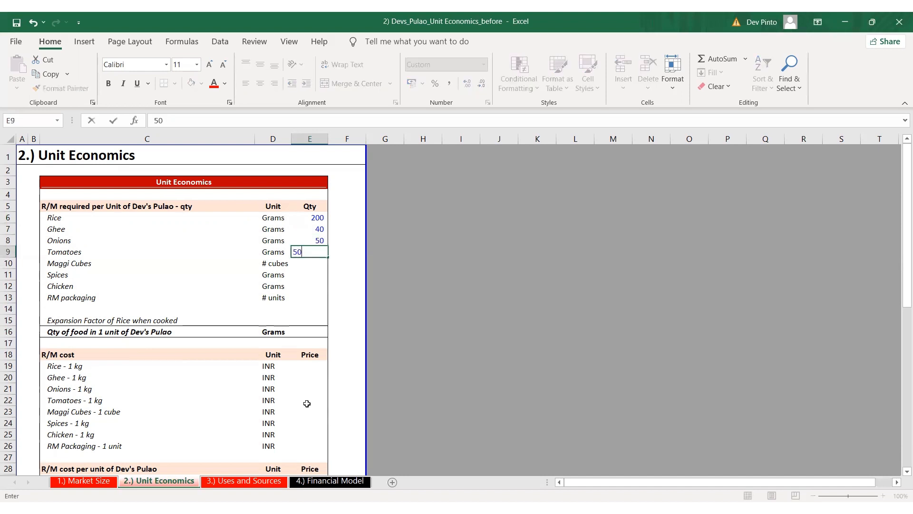
{"action": "key", "text": "ctrl+Return"}
Set the required quantity of Maggi Cubes to 1 cube and Spices to 10 grams
{"action": "key", "text": "Down"}
{"action": "type", "text": "1"}
{"action": "key", "text": "Left"}
{"action": "key", "text": "ctrl+space"}
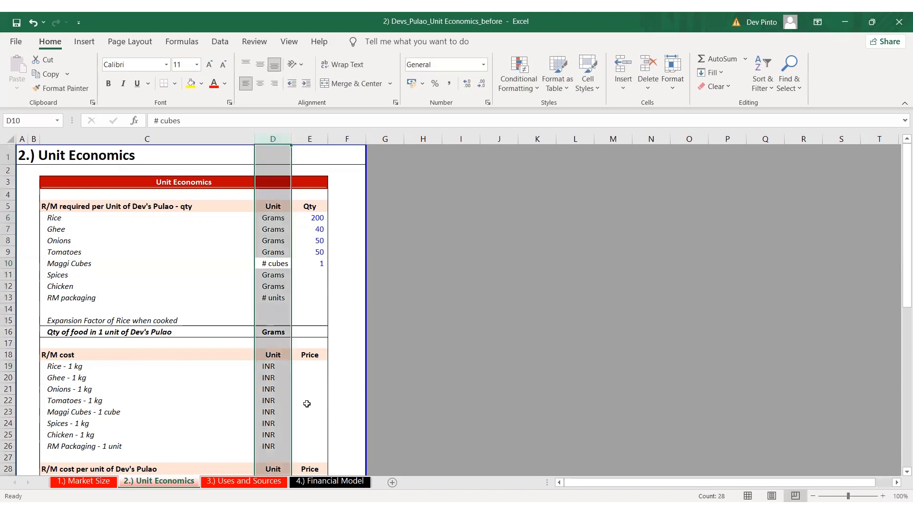
{"action": "key", "text": "Right"}
{"action": "key", "text": "Up"}
{"action": "key", "text": "Up"}
{"action": "key", "text": "Up"}
{"action": "key", "text": "Down"}
{"action": "key", "text": "Down"}
{"action": "key", "text": "Down"}
{"action": "key", "text": "Down"}
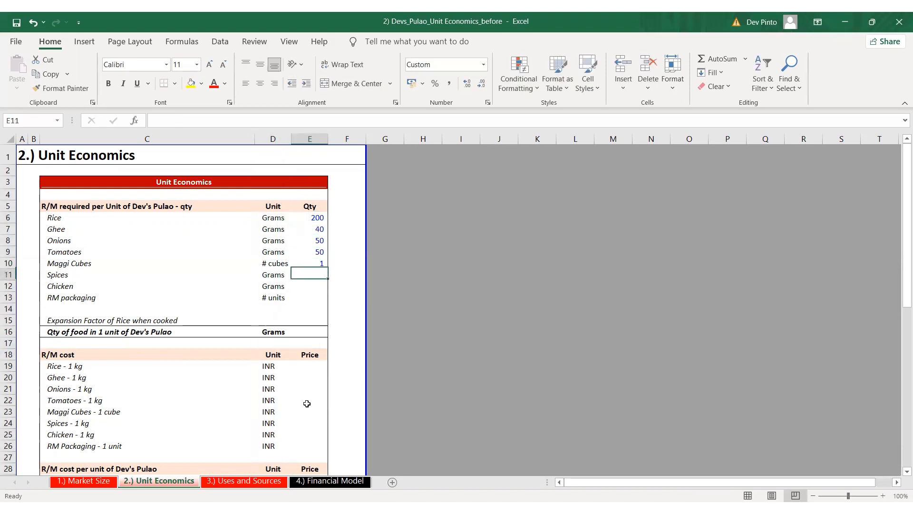
{"action": "type", "text": "10"}
{"action": "key", "text": "Return"}
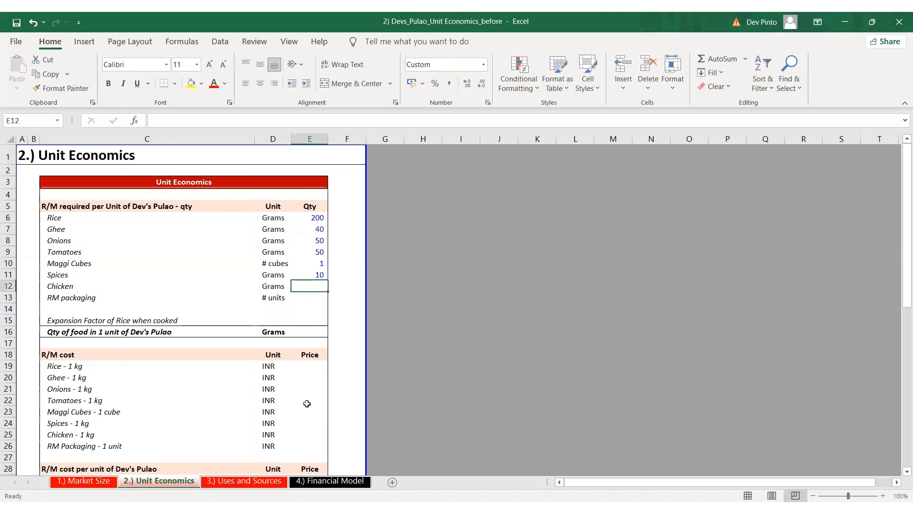
Set the required quantity of Chicken to 200 grams and RM packaging to 1 unit
{"action": "type", "text": "200"}
{"action": "key", "text": "BackSpace"}
{"action": "key", "text": "BackSpace"}
{"action": "type", "text": "00"}
{"action": "key", "text": "ctrl+Return"}
{"action": "key", "text": "Down"}
{"action": "type", "text": "1"}
{"action": "key", "text": "ctrl+Return"}
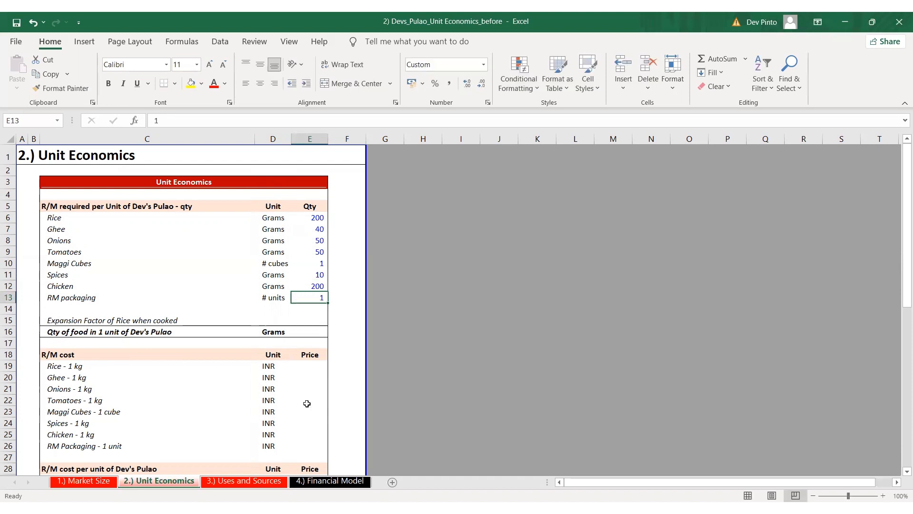
Set the expansion factor of rice when cooked to 2.5 in E15
{"action": "key", "text": "Down"}
{"action": "key", "text": "Down"}
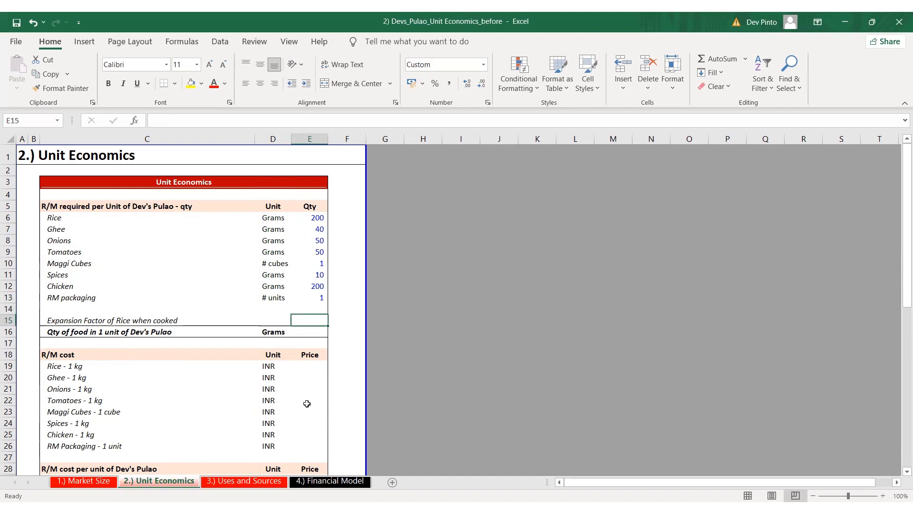
{"action": "type", "text": "2.5"}
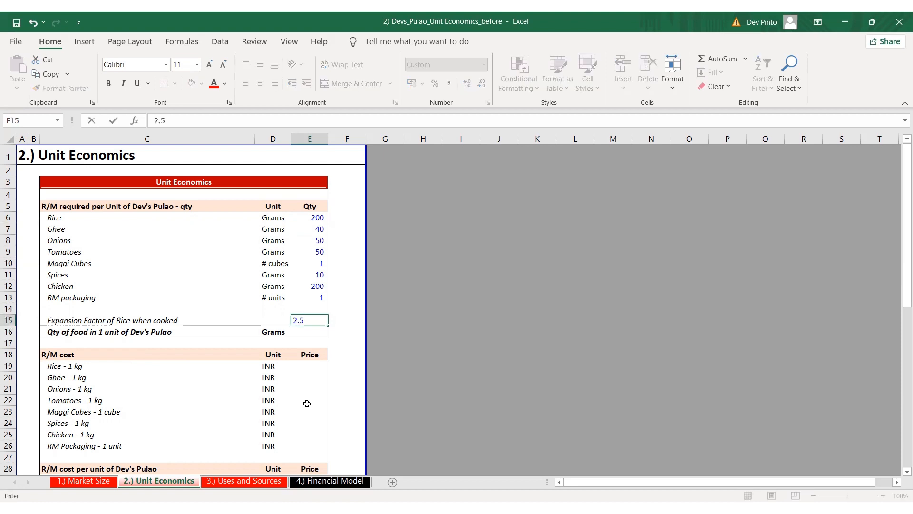
{"action": "key", "text": "ctrl+Return"}
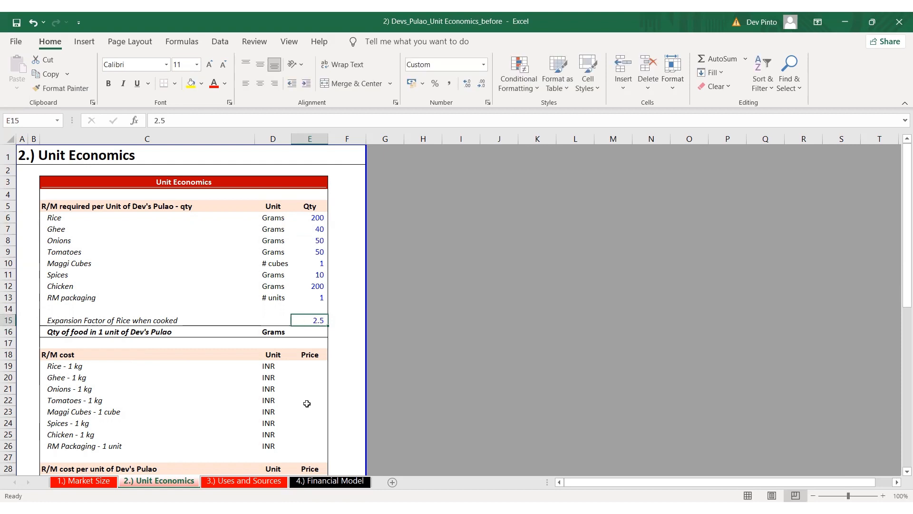
Calculate the quantity of food in one unit in E16 with =+E6*E15+E7+E8+E9+E11+E12, leaving out cubes and packaging, and check its references
{"action": "key", "text": "Down"}
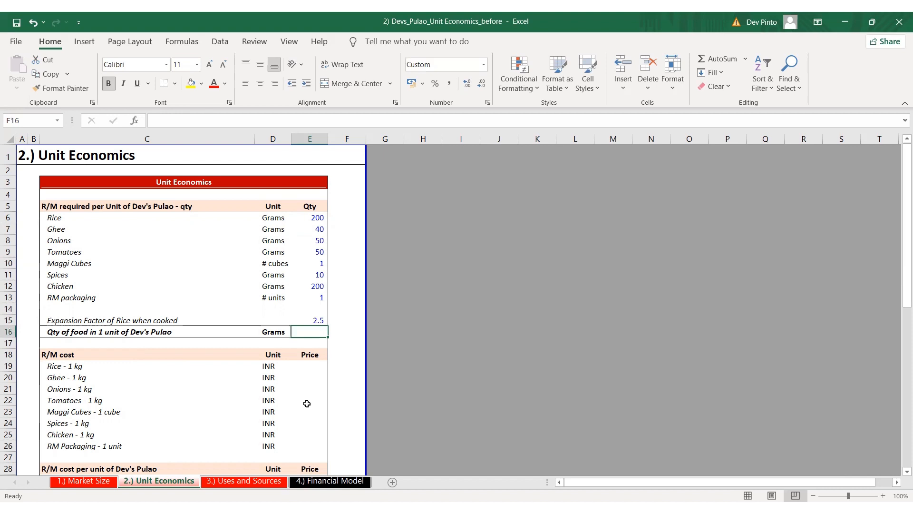
{"action": "type", "text": "+"}
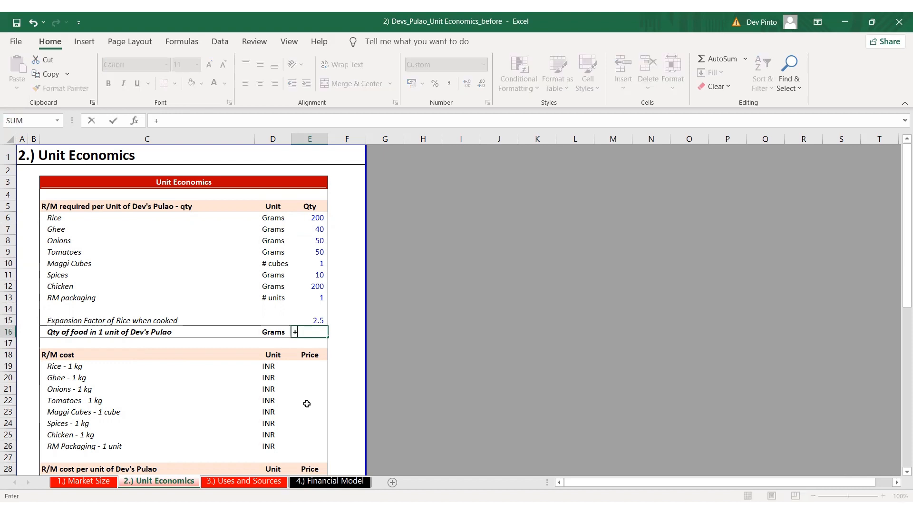
{"action": "key", "text": "Up"}
{"action": "key", "text": "Up"}
{"action": "key", "text": "Up"}
{"action": "key", "text": "Up"}
{"action": "key", "text": "Up"}
{"action": "key", "text": "Up"}
{"action": "key", "text": "Up"}
{"action": "key", "text": "Up"}
{"action": "key", "text": "Up"}
{"action": "key", "text": "Up"}
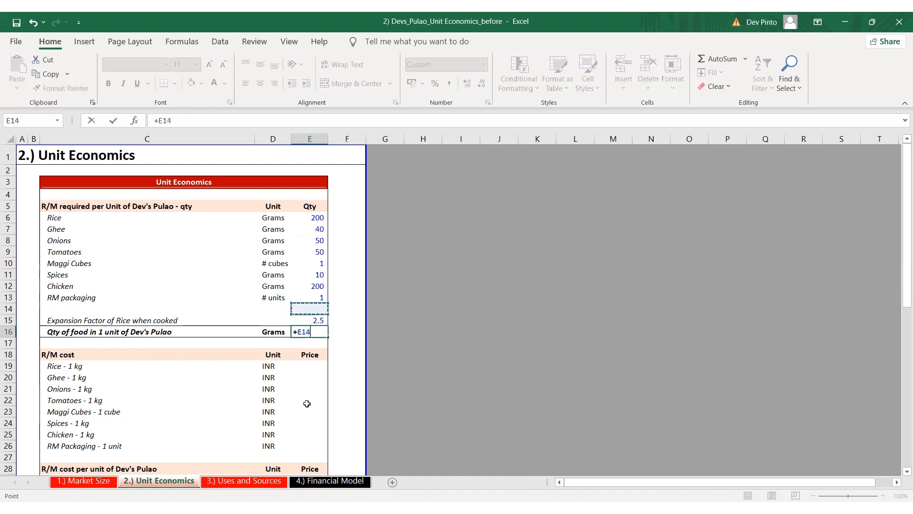
{"action": "type", "text": "*"}
{"action": "key", "text": "Up"}
{"action": "type", "text": "+"}
{"action": "key", "text": "Up"}
{"action": "key", "text": "Up"}
{"action": "key", "text": "Up"}
{"action": "key", "text": "Up"}
{"action": "key", "text": "Up"}
{"action": "key", "text": "Up"}
{"action": "key", "text": "Up"}
{"action": "key", "text": "Up"}
{"action": "key", "text": "Up"}
{"action": "type", "text": "+"}
{"action": "key", "text": "Up"}
{"action": "key", "text": "Up"}
{"action": "key", "text": "Up"}
{"action": "key", "text": "Up"}
{"action": "key", "text": "Up"}
{"action": "key", "text": "Up"}
{"action": "key", "text": "Up"}
{"action": "key", "text": "Up"}
{"action": "type", "text": "+"}
{"action": "key", "text": "Up"}
{"action": "key", "text": "Up"}
{"action": "key", "text": "Up"}
{"action": "key", "text": "Up"}
{"action": "key", "text": "Up"}
{"action": "key", "text": "Up"}
{"action": "key", "text": "Up"}
{"action": "type", "text": "+"}
{"action": "key", "text": "Up"}
{"action": "key", "text": "Up"}
{"action": "key", "text": "Up"}
{"action": "key", "text": "Up"}
{"action": "key", "text": "Up"}
{"action": "type", "text": "+"}
{"action": "key", "text": "Up"}
{"action": "key", "text": "Up"}
{"action": "key", "text": "Up"}
{"action": "key", "text": "Up"}
{"action": "key", "text": "Return"}
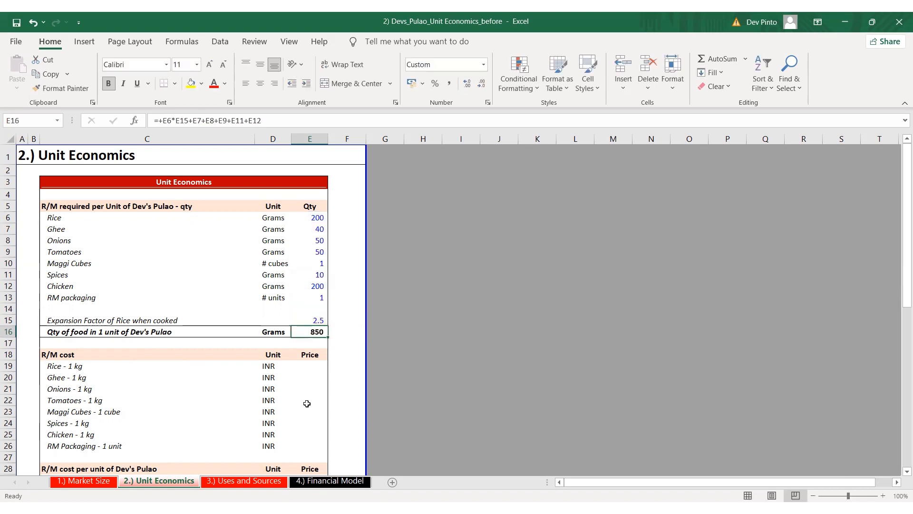
{"action": "key", "text": "F2"}
{"action": "key", "text": "Escape"}
Enter the R/M cost per kg as 200 INR for Rice and 500 INR for Ghee
{"action": "key", "text": "Up"}
{"action": "key", "text": "Down"}
{"action": "key", "text": "Down"}
{"action": "key", "text": "Down"}
{"action": "key", "text": "Down"}
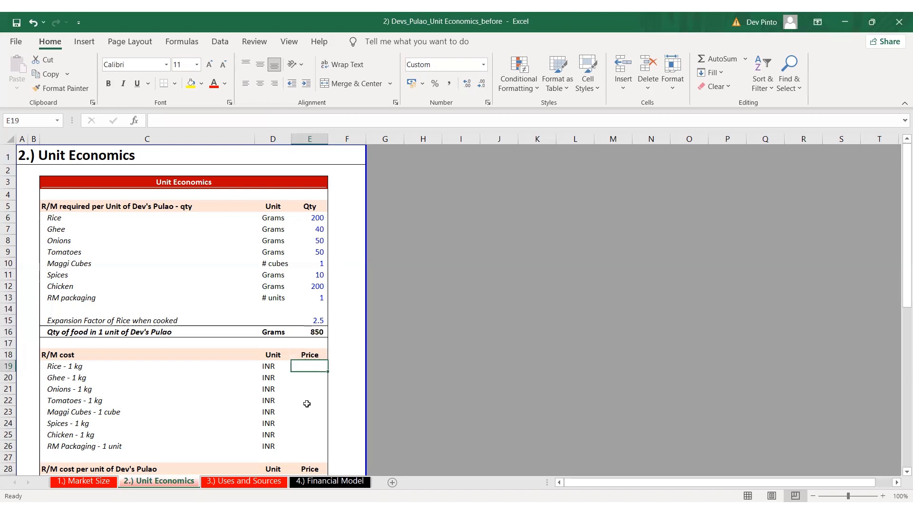
{"action": "type", "text": "200"}
{"action": "key", "text": "ctrl+Return"}
{"action": "key", "text": "Down"}
{"action": "type", "text": "500"}
{"action": "key", "text": "ctrl+Return"}
Enter R/M prices of 40 INR for Onions, 40 INR for Tomatoes and 5 INR for one Maggi cube
{"action": "key", "text": "Down"}
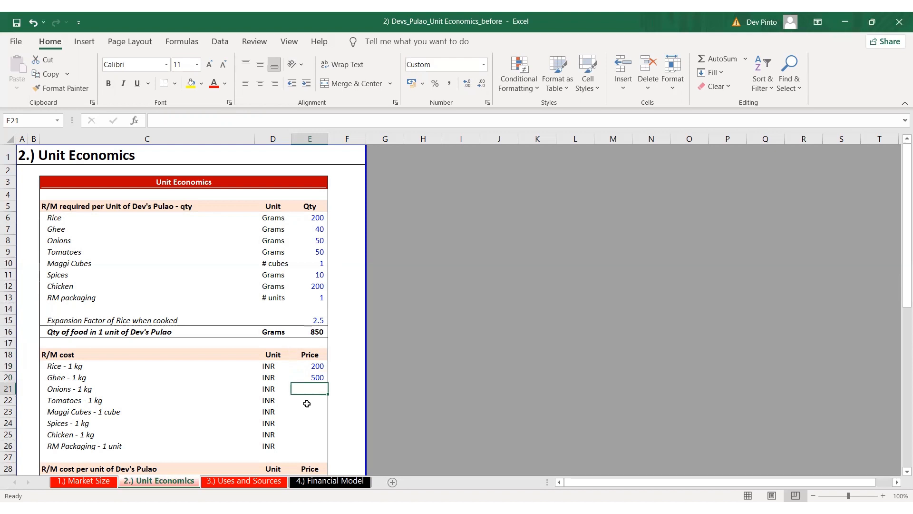
{"action": "type", "text": "40"}
{"action": "key", "text": "Return"}
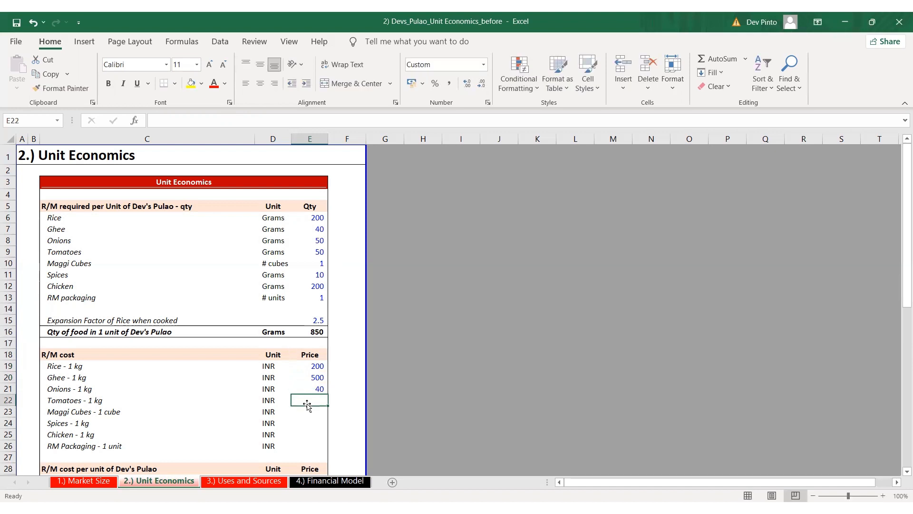
{"action": "type", "text": "40"}
{"action": "key", "text": "Return"}
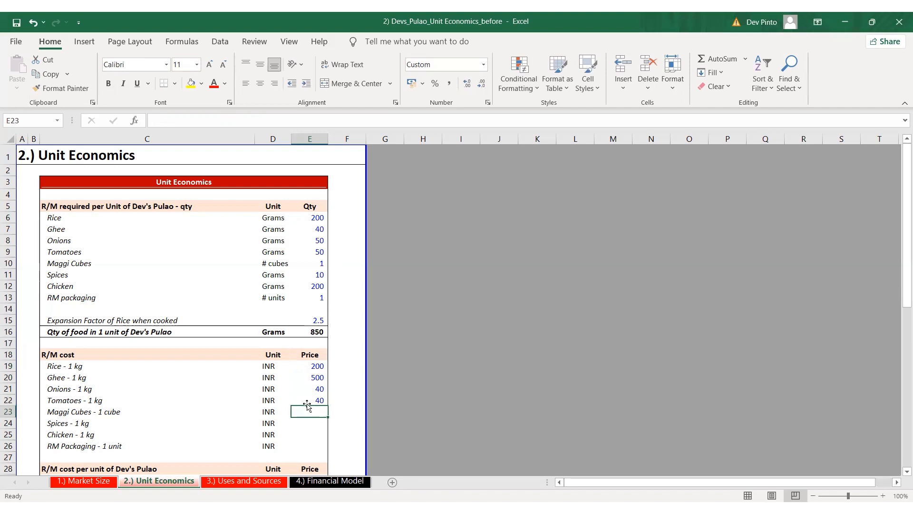
{"action": "type", "text": "5"}
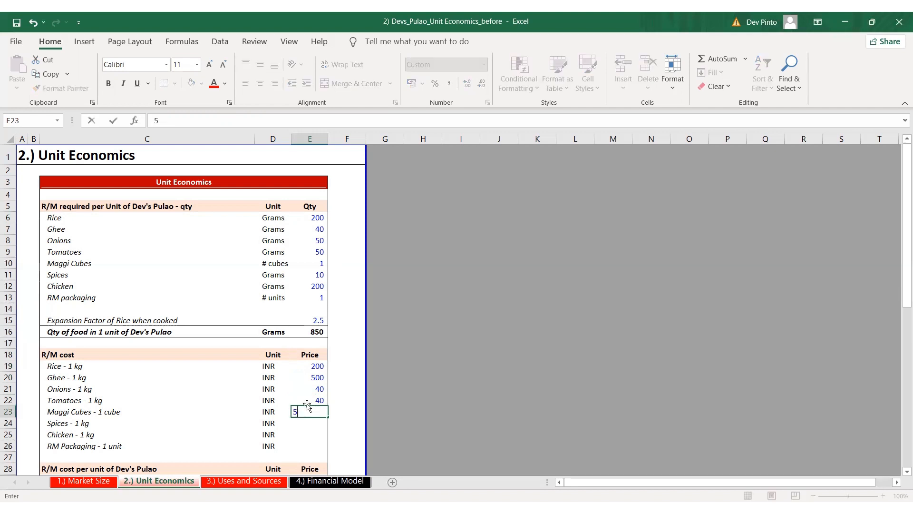
{"action": "key", "text": "Return"}
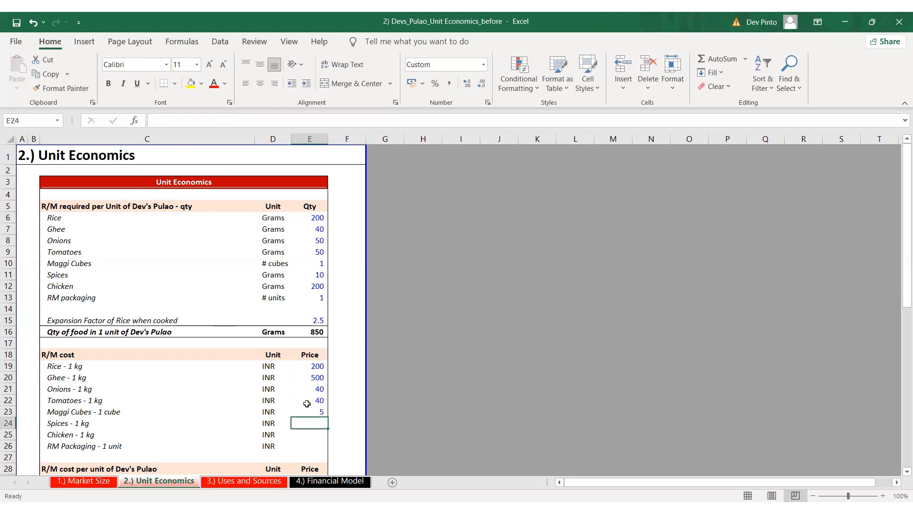
Enter R/M prices of 100 INR for Spices, 200 INR for Chicken and 10 INR for one RM Packaging unit
{"action": "type", "text": "100"}
{"action": "key", "text": "ctrl+Return"}
{"action": "key", "text": "Down"}
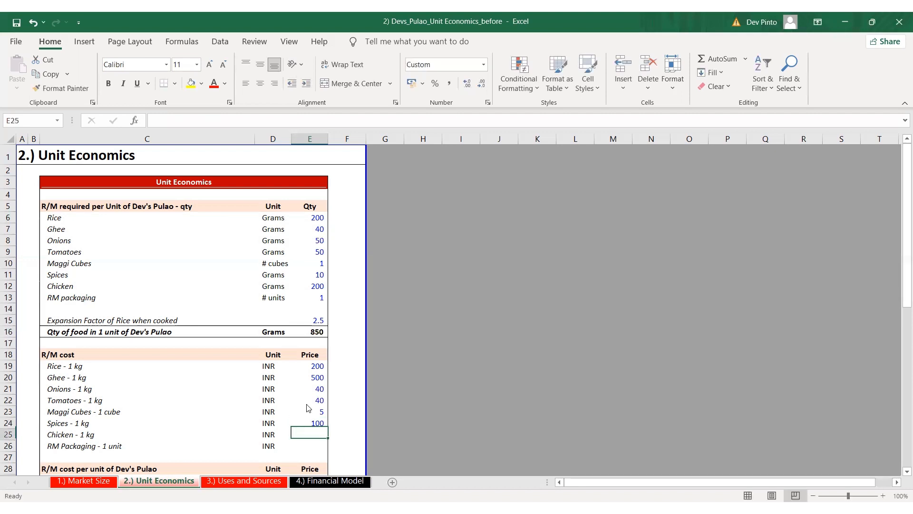
{"action": "type", "text": "200"}
{"action": "key", "text": "ctrl+Return"}
{"action": "key", "text": "Down"}
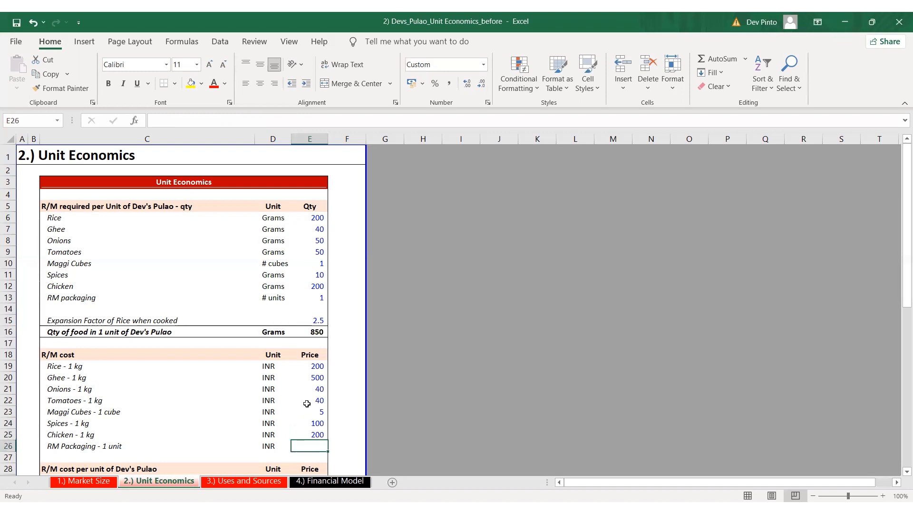
{"action": "type", "text": "10"}
{"action": "key", "text": "ctrl+Return"}
Calculate the Rice cost per unit of Dev's Pulao in E29 with the formula +E6*E19/1000
{"action": "key", "text": "Down"}
{"action": "key", "text": "Down"}
{"action": "key", "text": "Down"}
{"action": "key", "text": "Down"}
{"action": "key", "text": "Down"}
{"action": "key", "text": "Down"}
{"action": "left_click", "coordinate": [307, 403]}
{"action": "type", "text": "+"}
{"action": "key", "text": "Up"}
{"action": "key", "text": "Up"}
{"action": "key", "text": "Up"}
{"action": "key", "text": "Up"}
{"action": "key", "text": "Up"}
{"action": "key", "text": "Up"}
{"action": "key", "text": "Up"}
{"action": "key", "text": "Up"}
{"action": "key", "text": "Up"}
{"action": "key", "text": "Up"}
{"action": "key", "text": "Up"}
{"action": "key", "text": "Up"}
{"action": "key", "text": "Up"}
{"action": "key", "text": "Up"}
{"action": "key", "text": "Up"}
{"action": "key", "text": "Up"}
{"action": "key", "text": "Up"}
{"action": "key", "text": "Up"}
{"action": "key", "text": "Up"}
{"action": "key", "text": "Up"}
{"action": "key", "text": "Up"}
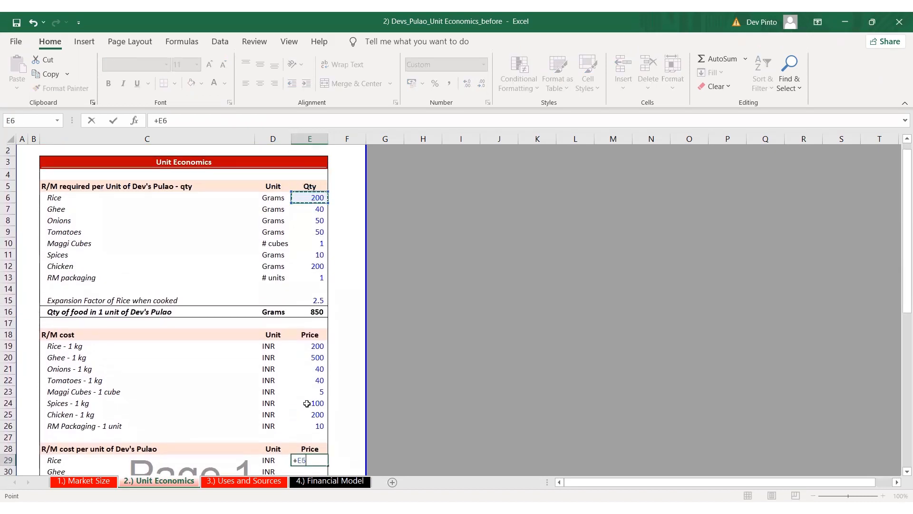
{"action": "type", "text": "*"}
{"action": "key", "text": "Up"}
{"action": "key", "text": "Up"}
{"action": "key", "text": "Up"}
{"action": "key", "text": "Up"}
{"action": "key", "text": "Up"}
{"action": "key", "text": "Up"}
{"action": "key", "text": "Up"}
{"action": "key", "text": "Up"}
{"action": "key", "text": "Up"}
{"action": "key", "text": "Up"}
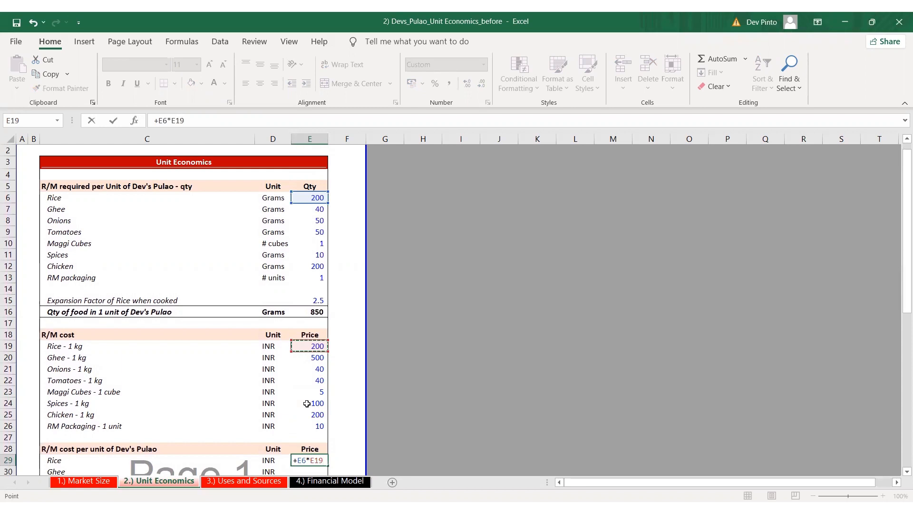
{"action": "type", "text": "/1000"}
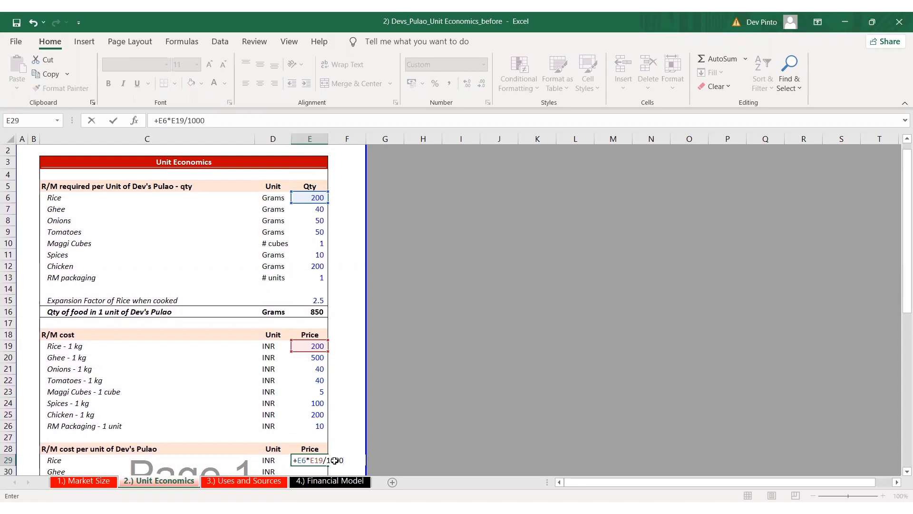
{"action": "key", "text": "ctrl+Return"}
Extend the Rice cost formula to the Ghee row in E30 and check its references
{"action": "left_click_drag", "start_coordinate": [329, 466], "coordinate": [339, 471]}
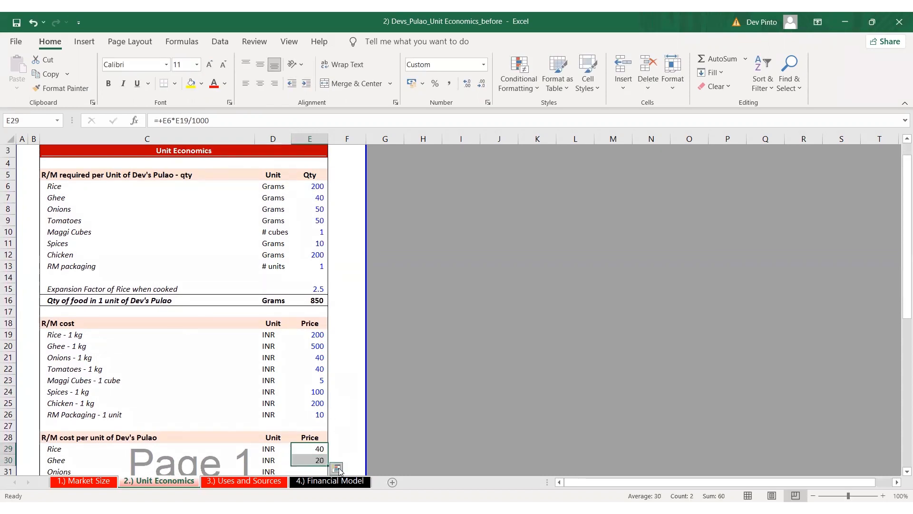
{"action": "key", "text": "Down"}
{"action": "key", "text": "F2"}
{"action": "key", "text": "Escape"}
Extend the per-unit cost formula through Onions, Tomatoes and Maggi Cubes, checking the copied references
{"action": "left_click_drag", "start_coordinate": [328, 466], "coordinate": [339, 468]}
{"action": "key", "text": "Down"}
{"action": "key", "text": "F2"}
{"action": "key", "text": "Escape"}
{"action": "key", "text": "Down"}
{"action": "key", "text": "F2"}
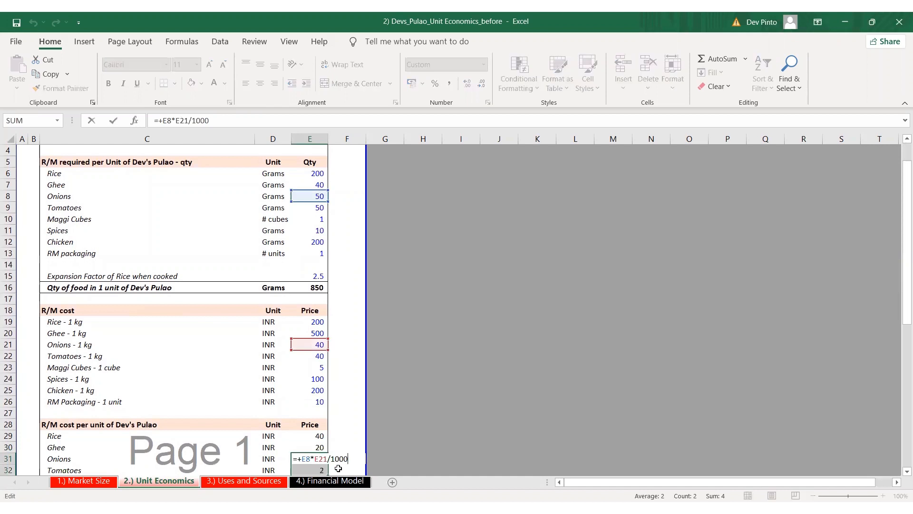
{"action": "key", "text": "Escape"}
{"action": "key", "text": "F2"}
{"action": "key", "text": "shift+Down"}
{"action": "key", "text": "ctrl+d"}
Remove the division by 1000 from the Maggi Cubes cost formula in E33, since cubes are priced individually
{"action": "key", "text": "Down"}
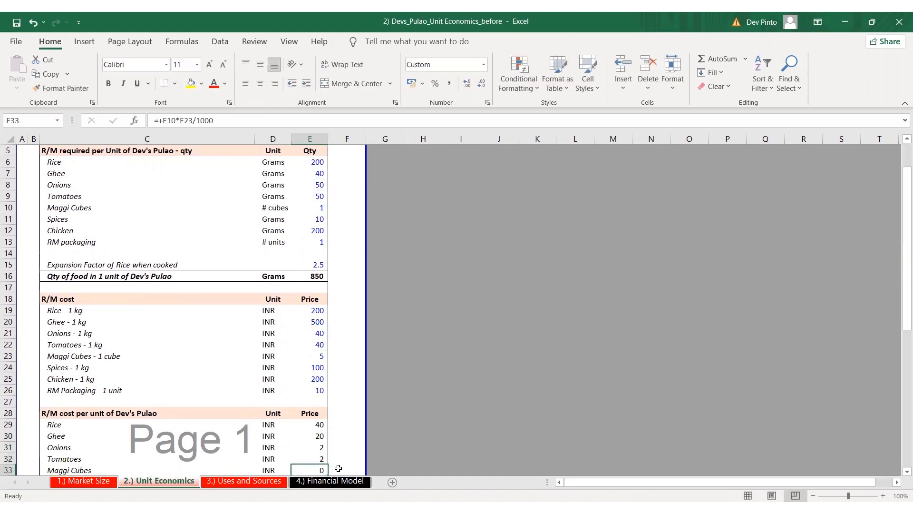
{"action": "key", "text": "F2"}
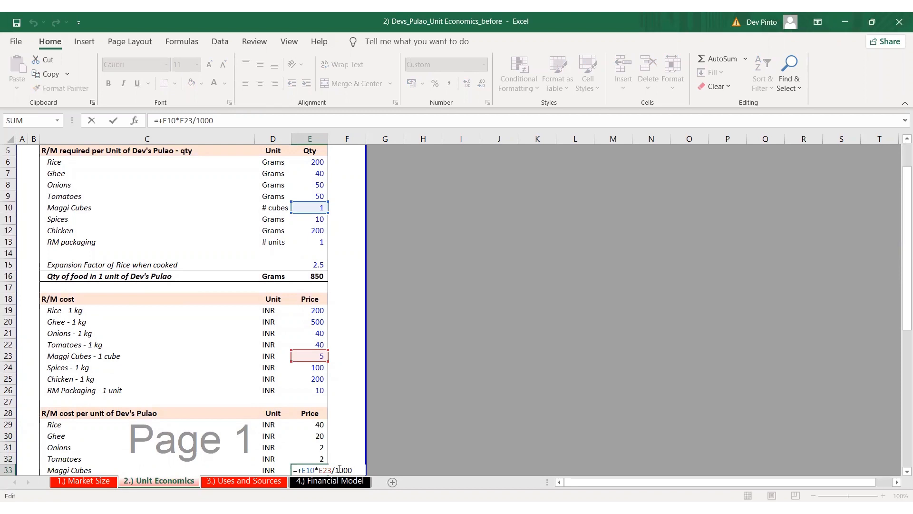
{"action": "key", "text": "BackSpace"}
{"action": "key", "text": "BackSpace"}
{"action": "key", "text": "BackSpace"}
{"action": "key", "text": "BackSpace"}
{"action": "key", "text": "BackSpace"}
{"action": "key", "text": "ctrl+Return"}
{"action": "scroll", "coordinate": [339, 468], "scroll_direction": "down", "scroll_amount": 1}
Copy the Tomatoes cost formula to the Spices row in E34 and check its references
{"action": "key", "text": "Up"}
{"action": "key", "text": "Up"}
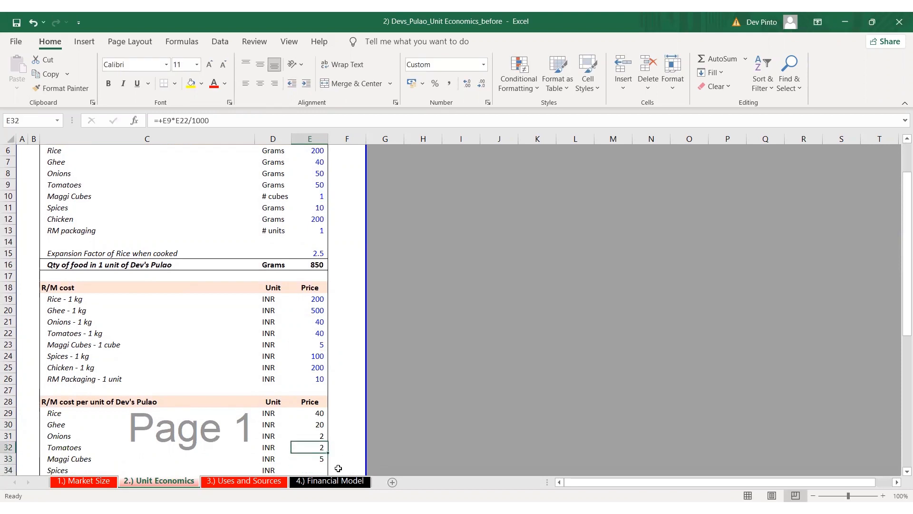
{"action": "key", "text": "ctrl+c"}
{"action": "key", "text": "Down"}
{"action": "key", "text": "Down"}
{"action": "key", "text": "ctrl+v"}
{"action": "key", "text": "F2"}
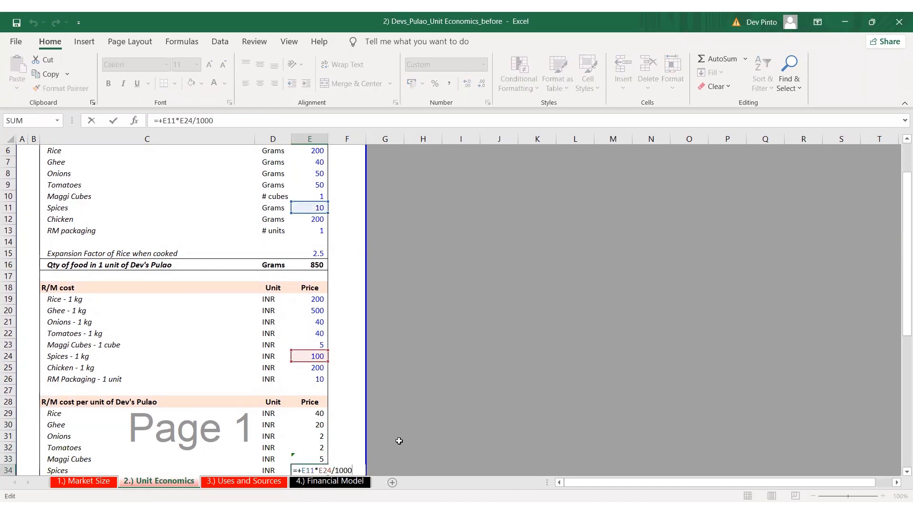
{"action": "scroll", "coordinate": [400, 441], "scroll_direction": "down", "scroll_amount": 1}
{"action": "key", "text": "Escape"}
Copy the Spices cost formula to the Chicken row in E35 and check its references
{"action": "key", "text": "ctrl+c"}
{"action": "key", "text": "Down"}
{"action": "key", "text": "ctrl+v"}
{"action": "key", "text": "F2"}
{"action": "key", "text": "Escape"}
{"action": "key", "text": "F2"}
{"action": "key", "text": "Escape"}
Copy the Chicken cost formula to RM Packaging in E36 and remove its division by 1000
{"action": "key", "text": "ctrl+c"}
{"action": "key", "text": "Down"}
{"action": "key", "text": "ctrl+v"}
{"action": "key", "text": "F2"}
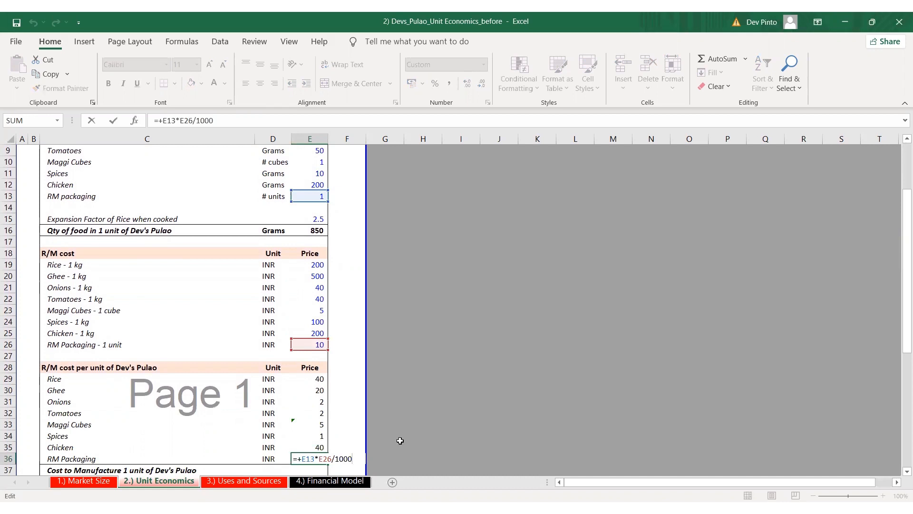
{"action": "key", "text": "BackSpace"}
{"action": "key", "text": "BackSpace"}
{"action": "key", "text": "BackSpace"}
{"action": "key", "text": "BackSpace"}
{"action": "key", "text": "BackSpace"}
{"action": "key", "text": "ctrl+Return"}
{"action": "key", "text": "Down"}
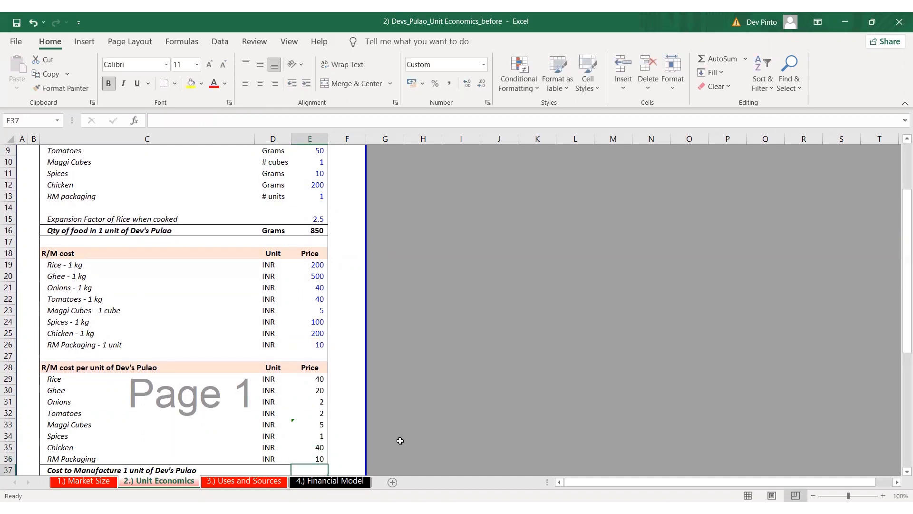
Total the raw material costs in E37 as the sum of E29:E36 for the cost to manufacture one unit
{"action": "key", "text": "F2"}
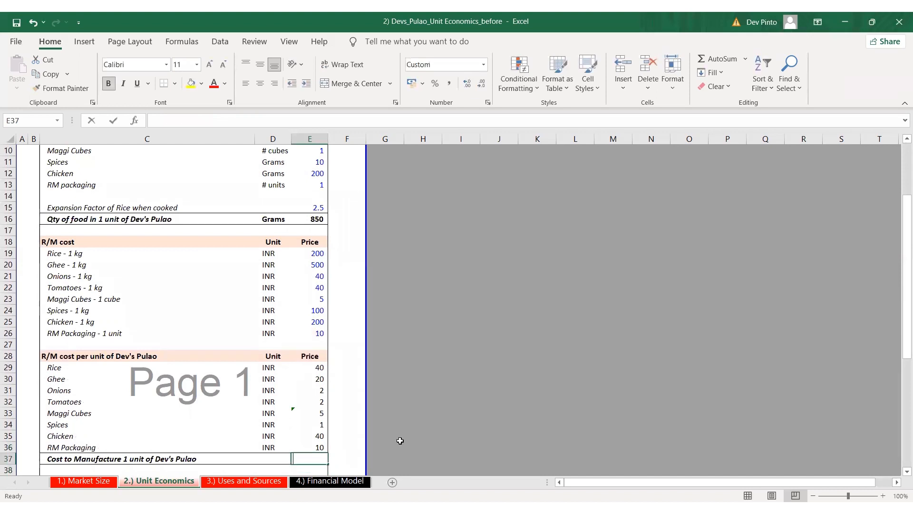
{"action": "key", "text": "alt+equal"}
{"action": "key", "text": "ctrl+Return"}
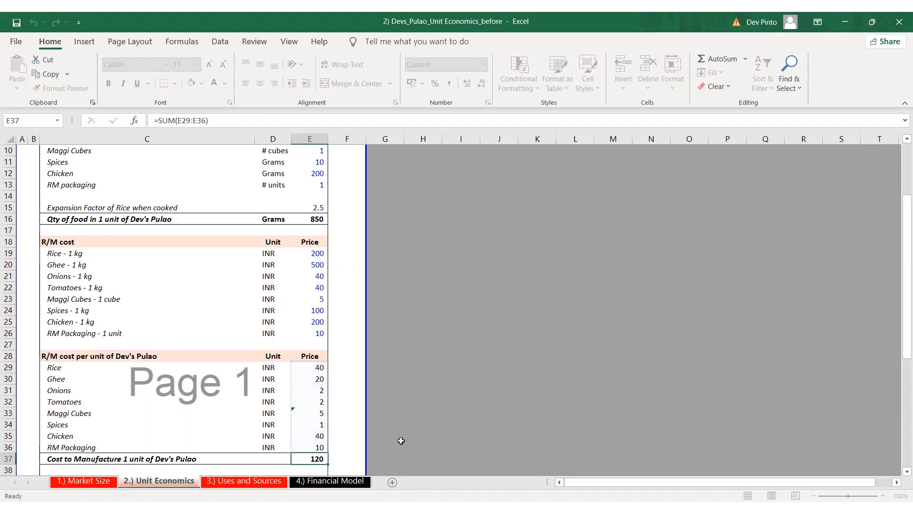
Review the Other Monthly Costly section, covering employee, transportation, utilities and rent lines
{"action": "scroll", "coordinate": [401, 440], "scroll_direction": "down", "scroll_amount": 2}
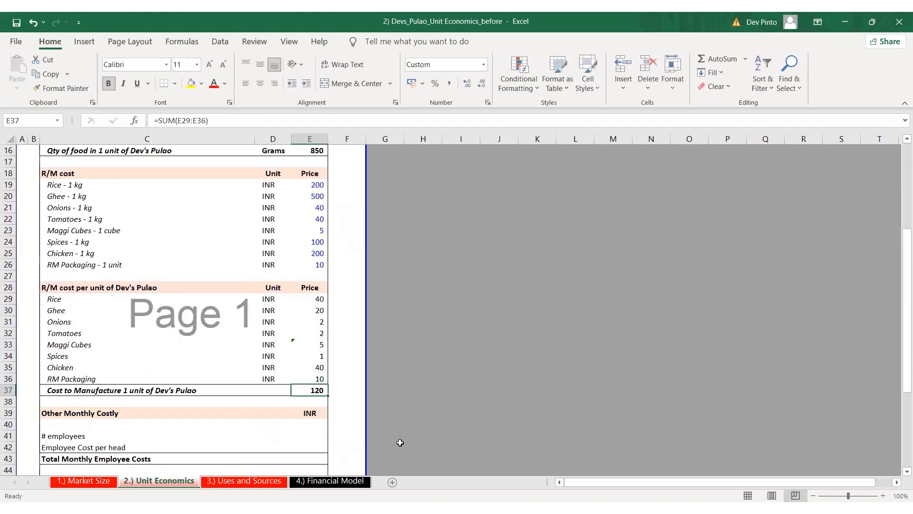
{"action": "scroll", "coordinate": [388, 426], "scroll_direction": "down", "scroll_amount": 1}
{"action": "scroll", "coordinate": [389, 425], "scroll_direction": "down", "scroll_amount": 2}
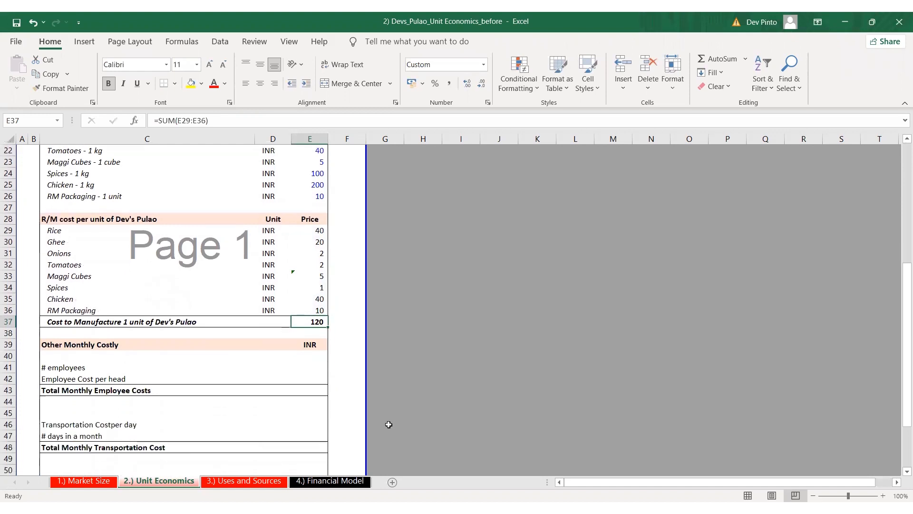
{"action": "left_click", "coordinate": [309, 365]}
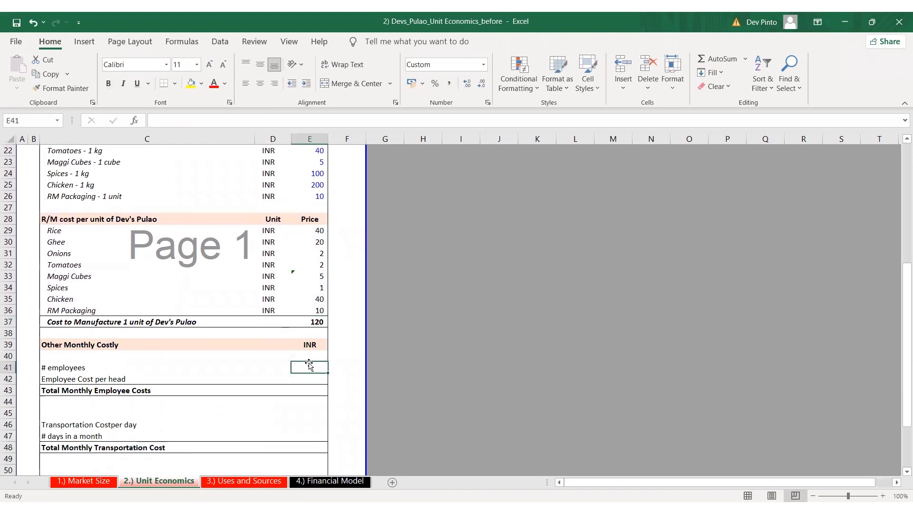
{"action": "key", "text": "Down"}
{"action": "key", "text": "Down"}
{"action": "key", "text": "Down"}
{"action": "key", "text": "Down"}
{"action": "key", "text": "Down"}
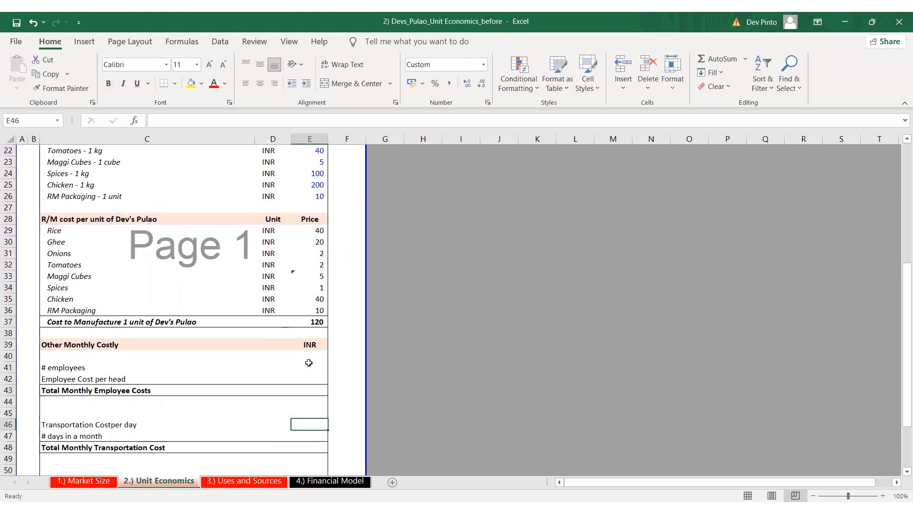
{"action": "key", "text": "Down"}
{"action": "key", "text": "Down"}
{"action": "key", "text": "Down"}
{"action": "key", "text": "Down"}
{"action": "key", "text": "Down"}
{"action": "key", "text": "Down"}
{"action": "key", "text": "Down"}
{"action": "key", "text": "Down"}
{"action": "key", "text": "Down"}
{"action": "key", "text": "Down"}
{"action": "key", "text": "Down"}
{"action": "key", "text": "Down"}
{"action": "key", "text": "Down"}
{"action": "key", "text": "Down"}
{"action": "key", "text": "Down"}
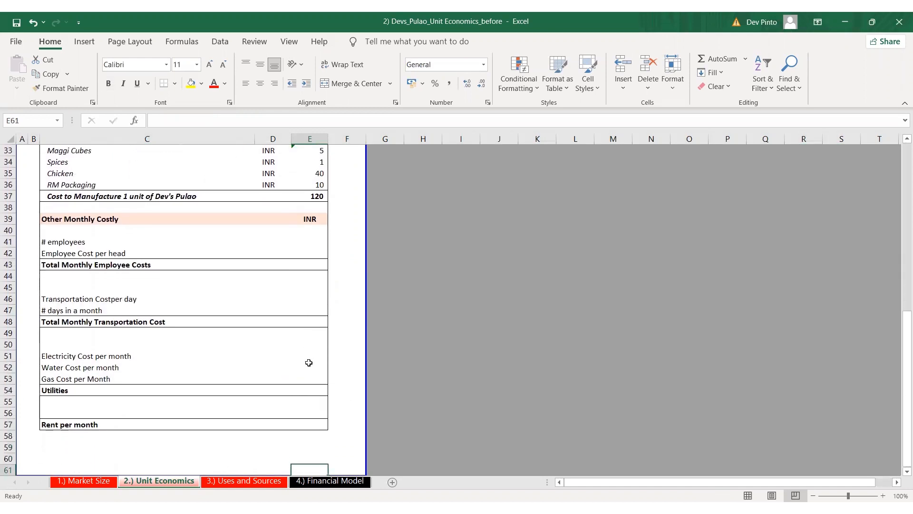
{"action": "key", "text": "Page_Up"}
{"action": "key", "text": "Down"}
{"action": "key", "text": "Down"}
{"action": "key", "text": "Down"}
{"action": "key", "text": "Down"}
{"action": "key", "text": "Down"}
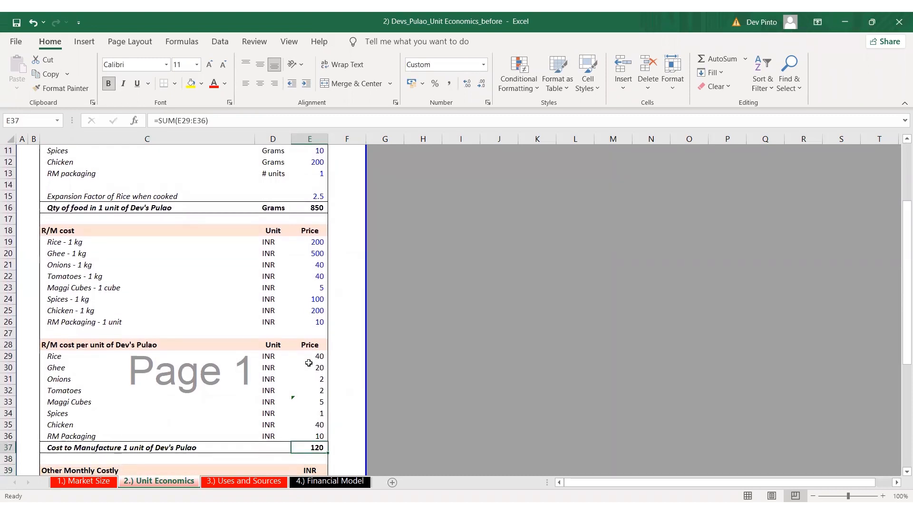
{"action": "key", "text": "Left"}
{"action": "key", "text": "Left"}
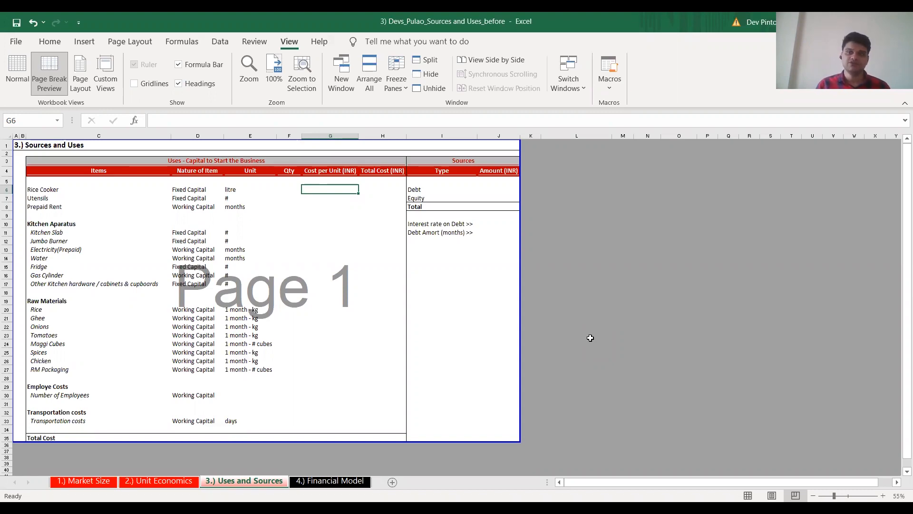
Revisit the Market Size and Unit Economics sheets, then return to the Uses and Sources sheet
{"action": "key", "text": "ctrl+Page_Up"}
{"action": "key", "text": "ctrl+Page_Up"}
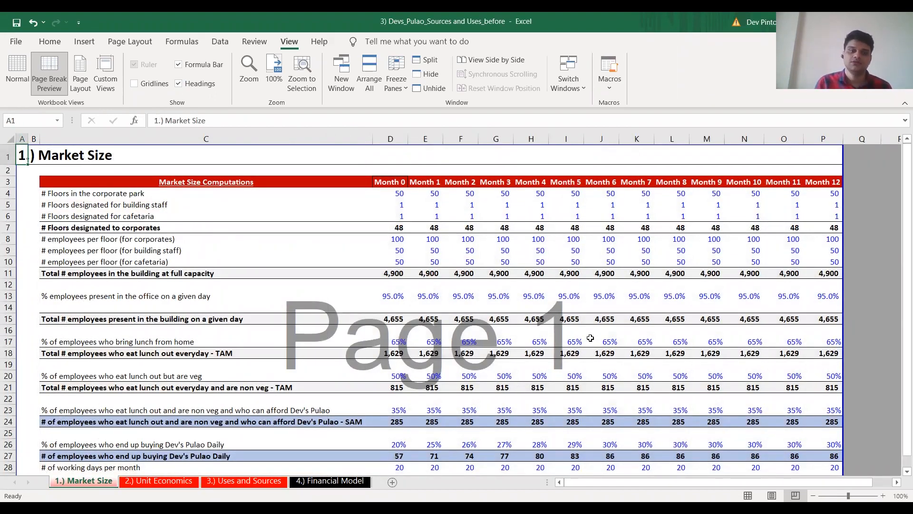
{"action": "key", "text": "ctrl+Page_Down"}
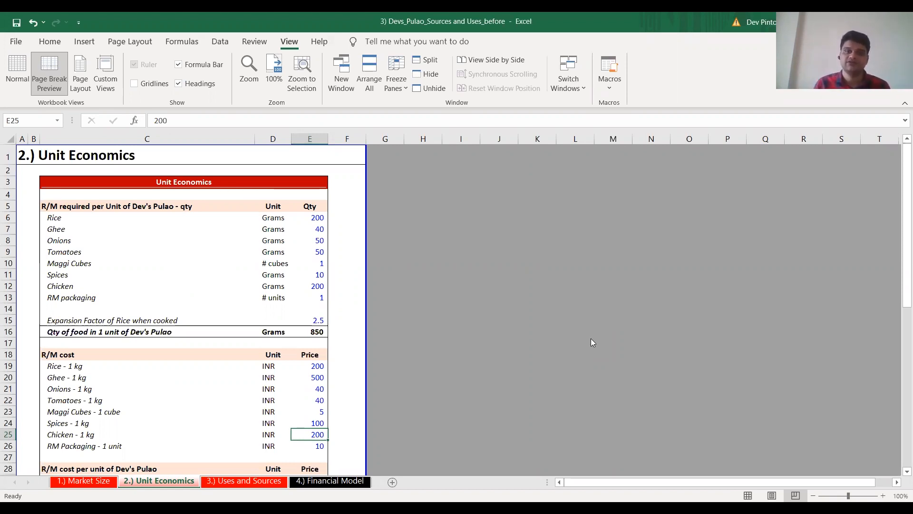
{"action": "key", "text": "ctrl+Page_Down"}
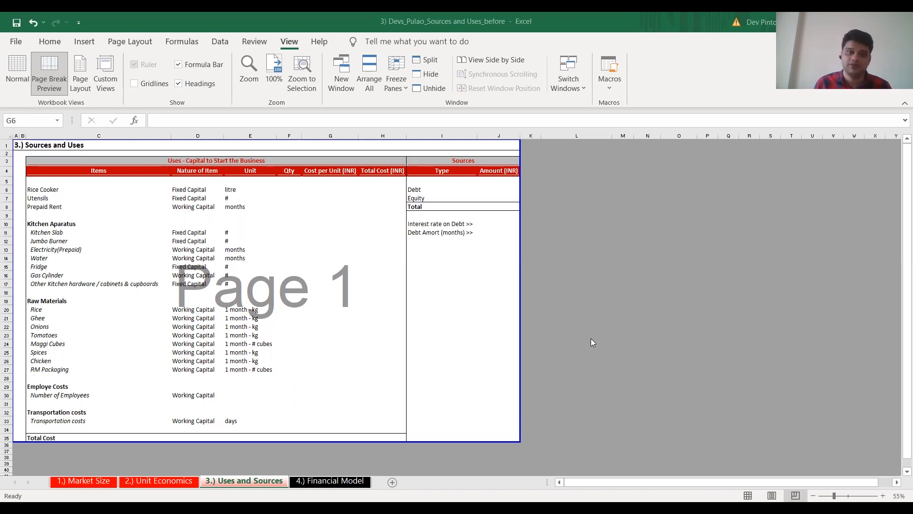
Look through the Uses table's startup items, from equipment and raw materials to employee and transportation costs
{"action": "key", "text": "Down"}
{"action": "key", "text": "Down"}
{"action": "key", "text": "Down"}
{"action": "key", "text": "Down"}
{"action": "key", "text": "Down"}
{"action": "key", "text": "Down"}
{"action": "key", "text": "Down"}
{"action": "key", "text": "Down"}
{"action": "key", "text": "Down"}
{"action": "key", "text": "Down"}
{"action": "key", "text": "Down"}
{"action": "key", "text": "Down"}
{"action": "key", "text": "Down"}
{"action": "key", "text": "Down"}
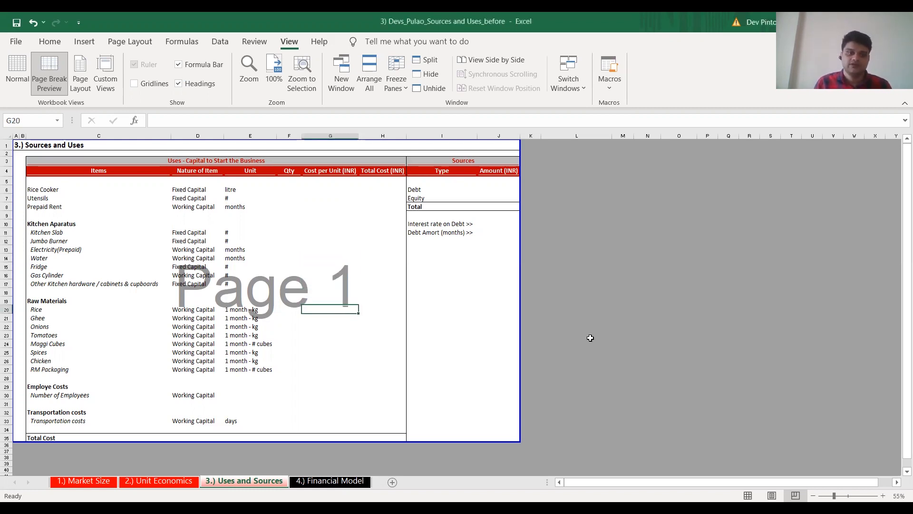
{"action": "key", "text": "Up"}
{"action": "key", "text": "Up"}
{"action": "key", "text": "Up"}
{"action": "key", "text": "Up"}
{"action": "key", "text": "Up"}
{"action": "key", "text": "Up"}
{"action": "key", "text": "Up"}
{"action": "key", "text": "Up"}
{"action": "key", "text": "Up"}
{"action": "key", "text": "Up"}
{"action": "key", "text": "Up"}
{"action": "key", "text": "Up"}
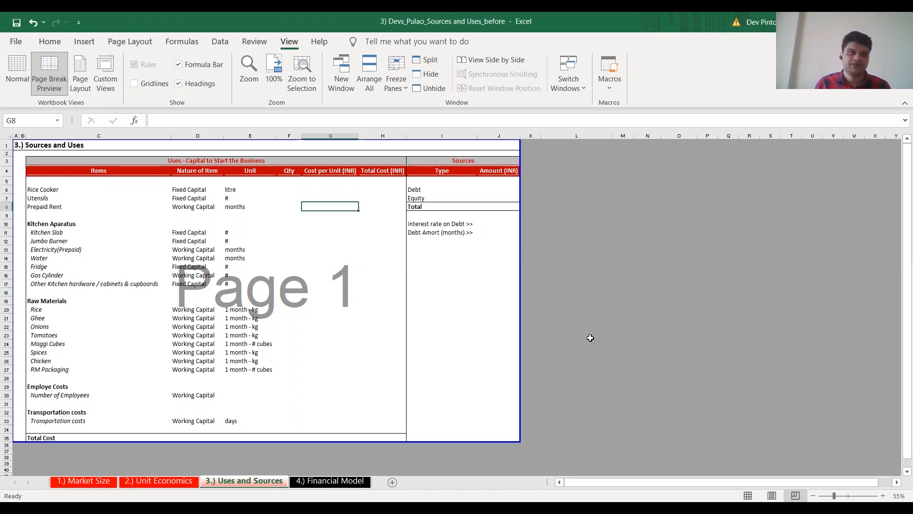
{"action": "key", "text": "Down"}
{"action": "key", "text": "Down"}
{"action": "key", "text": "Down"}
{"action": "key", "text": "Down"}
{"action": "key", "text": "Down"}
{"action": "key", "text": "Down"}
{"action": "key", "text": "Down"}
{"action": "key", "text": "Down"}
{"action": "key", "text": "Down"}
{"action": "key", "text": "Down"}
{"action": "key", "text": "Down"}
{"action": "key", "text": "Down"}
{"action": "key", "text": "Down"}
{"action": "key", "text": "Down"}
{"action": "key", "text": "Down"}
{"action": "key", "text": "Down"}
{"action": "key", "text": "Down"}
{"action": "key", "text": "Down"}
{"action": "key", "text": "Down"}
{"action": "key", "text": "Down"}
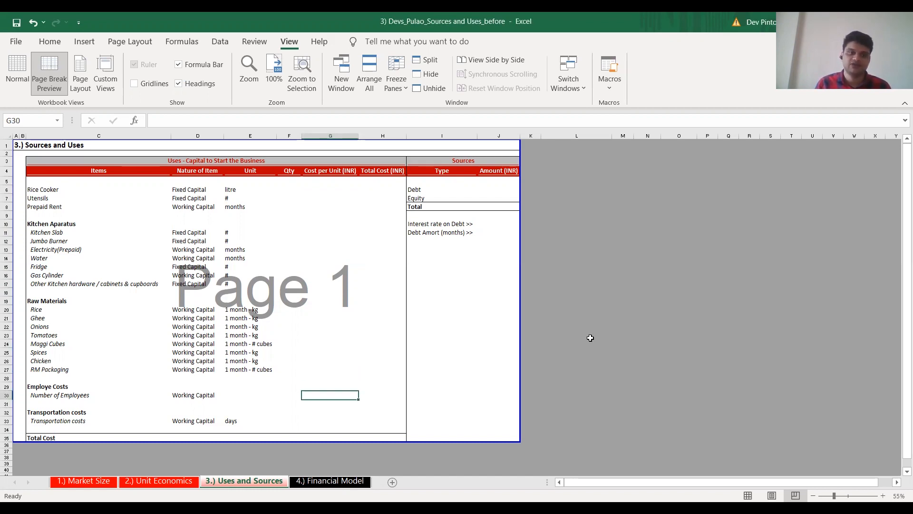
{"action": "key", "text": "shift+space"}
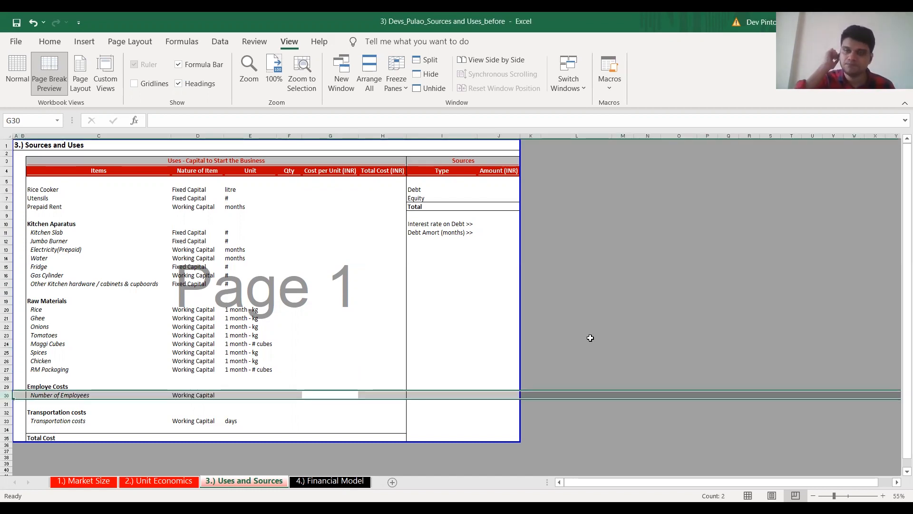
{"action": "key", "text": "alt+Tab"}
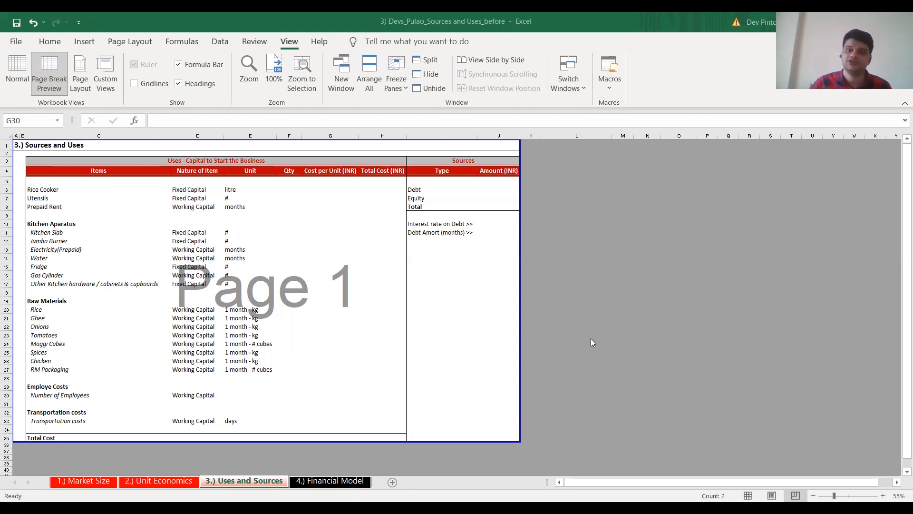
{"action": "key", "text": "Up"}
{"action": "key", "text": "Up"}
{"action": "key", "text": "Up"}
{"action": "key", "text": "Up"}
{"action": "key", "text": "Up"}
{"action": "key", "text": "Up"}
{"action": "key", "text": "Up"}
{"action": "key", "text": "Up"}
{"action": "key", "text": "Up"}
{"action": "key", "text": "Up"}
{"action": "key", "text": "Up"}
{"action": "key", "text": "Up"}
{"action": "key", "text": "Up"}
{"action": "key", "text": "Up"}
{"action": "key", "text": "Up"}
{"action": "key", "text": "Up"}
{"action": "key", "text": "Up"}
{"action": "key", "text": "Up"}
{"action": "key", "text": "Up"}
{"action": "key", "text": "Up"}
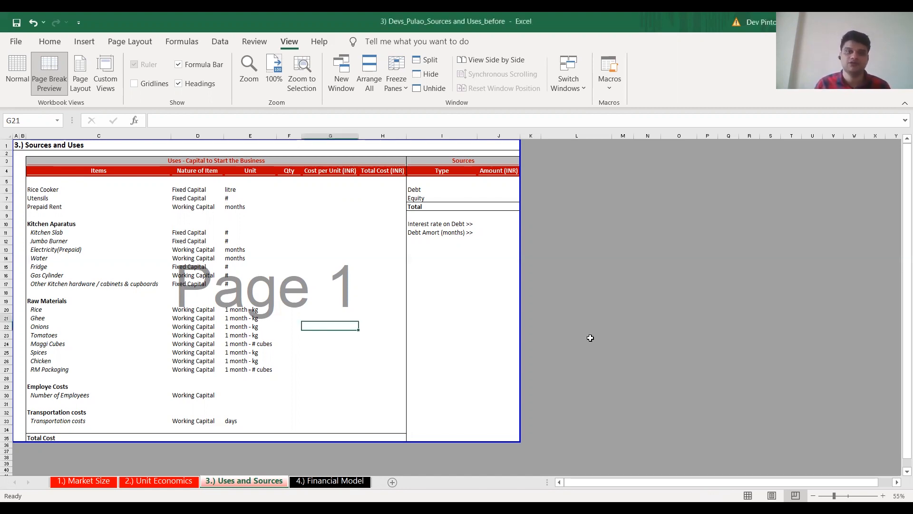
{"action": "key", "text": "Down"}
{"action": "key", "text": "Down"}
{"action": "key", "text": "Down"}
{"action": "key", "text": "Down"}
{"action": "key", "text": "Down"}
{"action": "key", "text": "Down"}
{"action": "key", "text": "Down"}
{"action": "key", "text": "Down"}
{"action": "key", "text": "Down"}
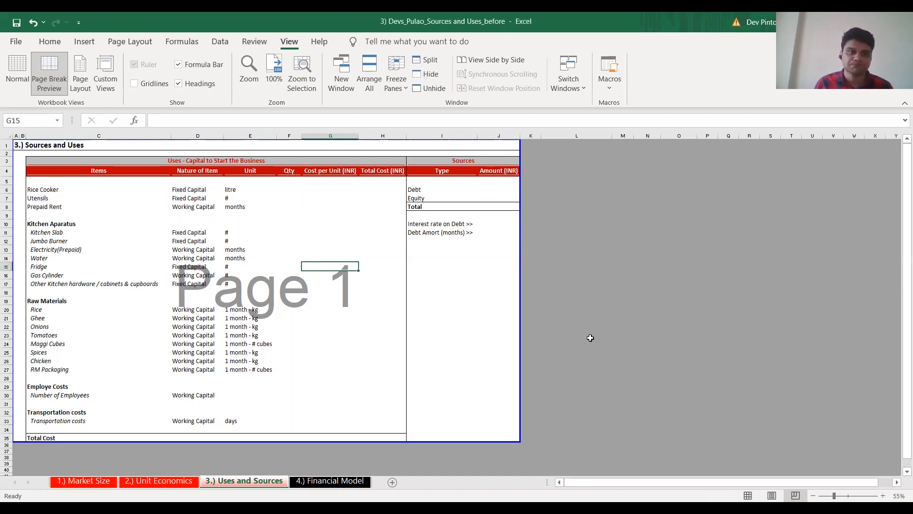
Enter a Rice Cooker quantity of 20 litres in F6 and a cost per unit of 1500 INR in G6
{"action": "key", "text": "Up"}
{"action": "key", "text": "Up"}
{"action": "key", "text": "Up"}
{"action": "key", "text": "Up"}
{"action": "key", "text": "Up"}
{"action": "key", "text": "Up"}
{"action": "key", "text": "Up"}
{"action": "key", "text": "Up"}
{"action": "key", "text": "Up"}
{"action": "key", "text": "Left"}
{"action": "key", "text": "alt+Tab"}
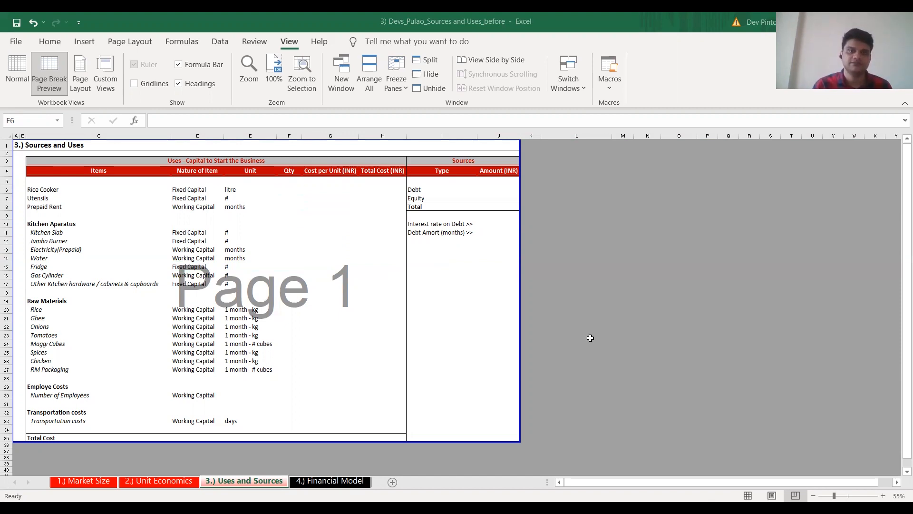
{"action": "key", "text": "alt+Tab"}
{"action": "type", "text": "20"}
{"action": "key", "text": "Tab"}
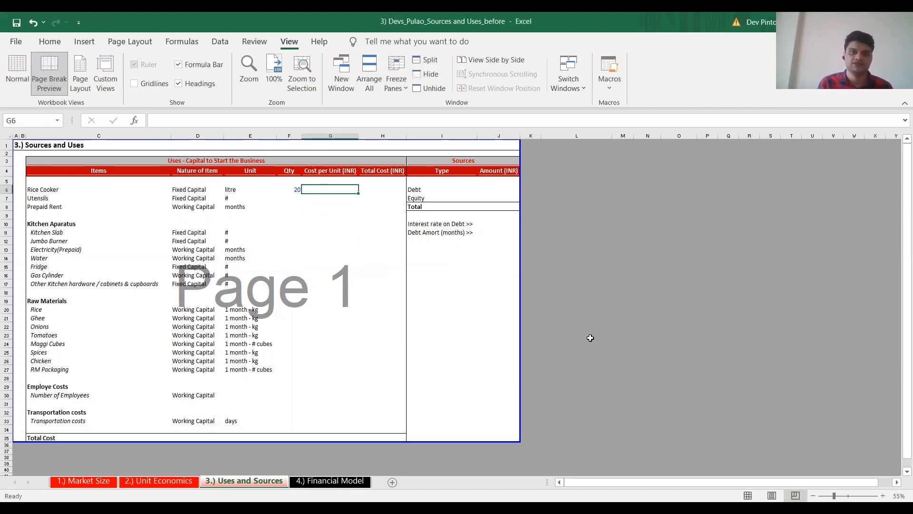
{"action": "type", "text": "1500"}
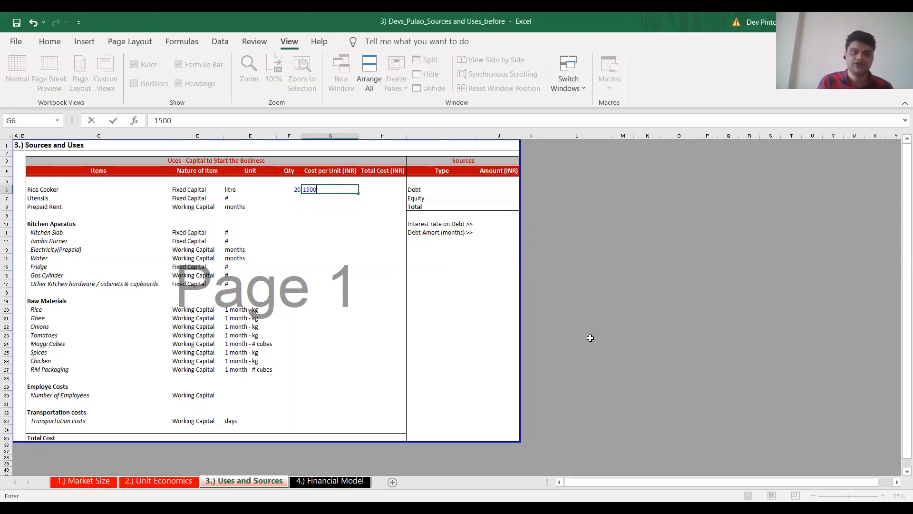
Calculate the Rice Cooker's total cost in H6 as quantity F6 times cost per unit G6
{"action": "key", "text": "Tab"}
{"action": "type", "text": "+"}
{"action": "key", "text": "Left"}
{"action": "key", "text": "Left"}
{"action": "type", "text": "*"}
{"action": "key", "text": "Left"}
{"action": "key", "text": "ctrl+Return"}
Fill the Utensils row with quantity 25, cost per unit 150 and a total cost of F7*G7
{"action": "key", "text": "Down"}
{"action": "key", "text": "Left"}
{"action": "key", "text": "Left"}
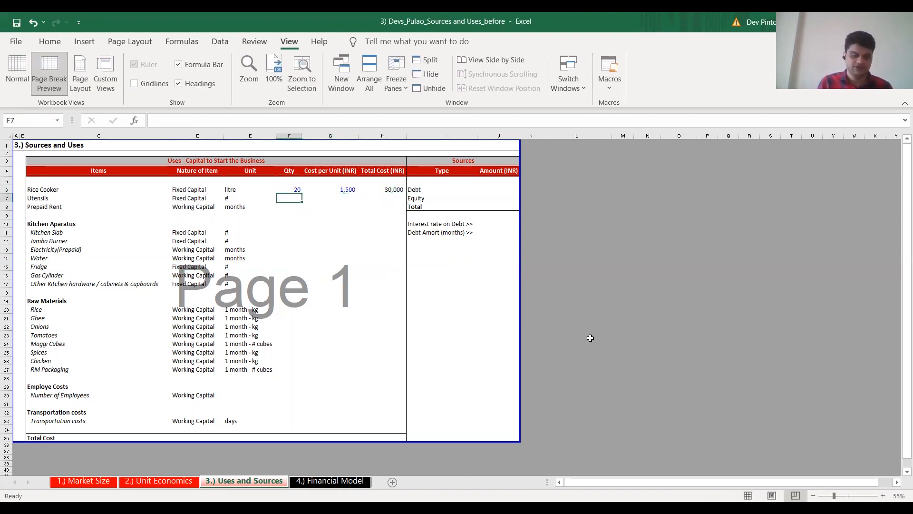
{"action": "type", "text": "25"}
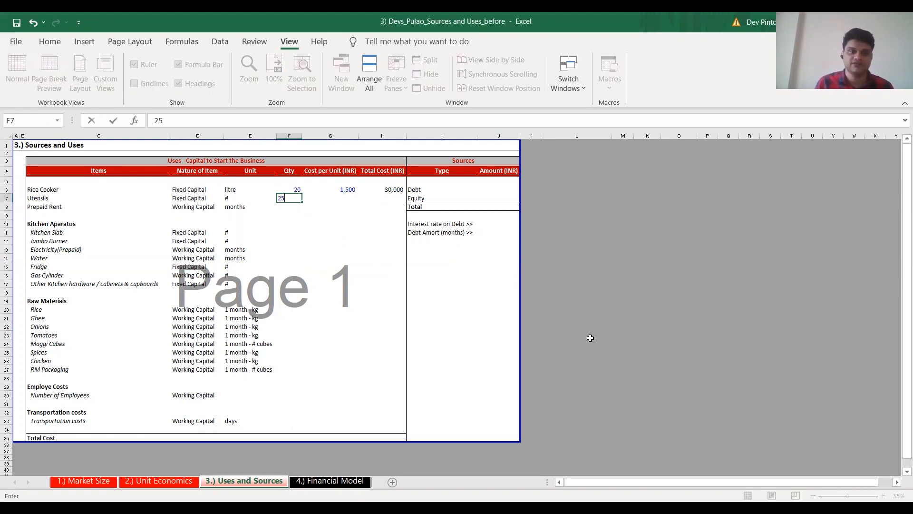
{"action": "key", "text": "Tab"}
{"action": "type", "text": "150"}
{"action": "key", "text": "Tab"}
{"action": "type", "text": "=F7*G7"}
{"action": "key", "text": "Return"}
Enter Prepaid Rent as 6 months at 15,000 INR each and fill the total cost formula down to H8
{"action": "key", "text": "Up"}
{"action": "key", "text": "Left"}
{"action": "key", "text": "Left"}
{"action": "key", "text": "Down"}
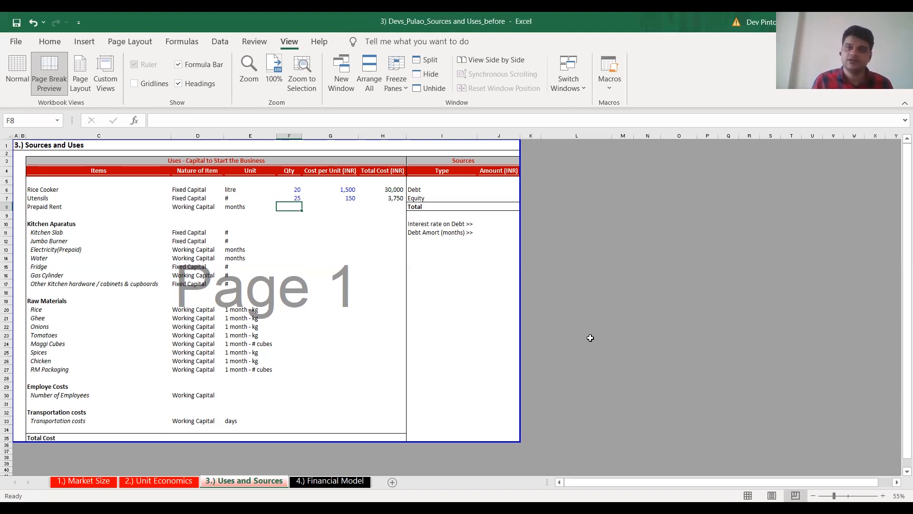
{"action": "key", "text": "alt+Tab"}
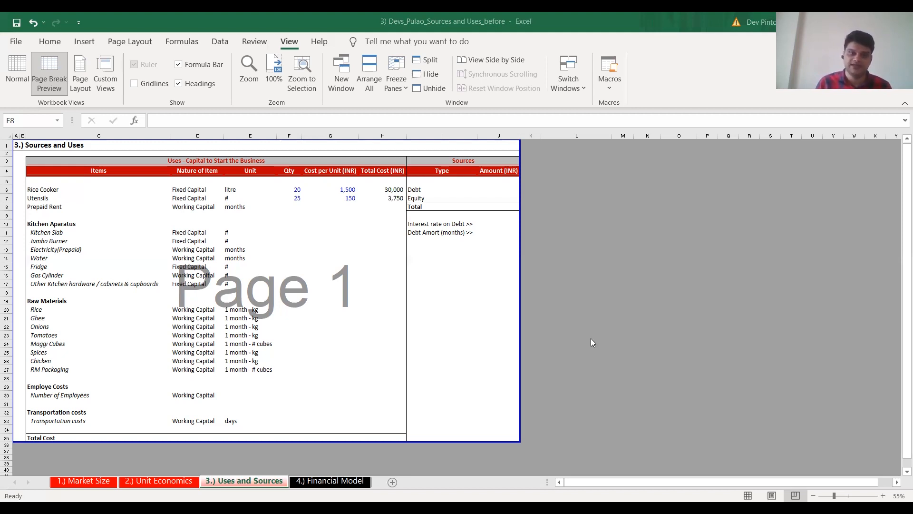
{"action": "type", "text": "6"}
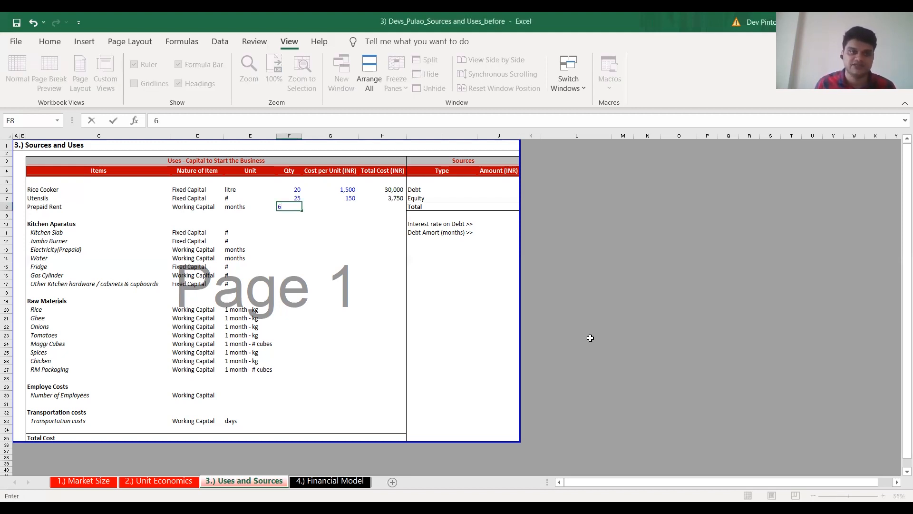
{"action": "key", "text": "Tab"}
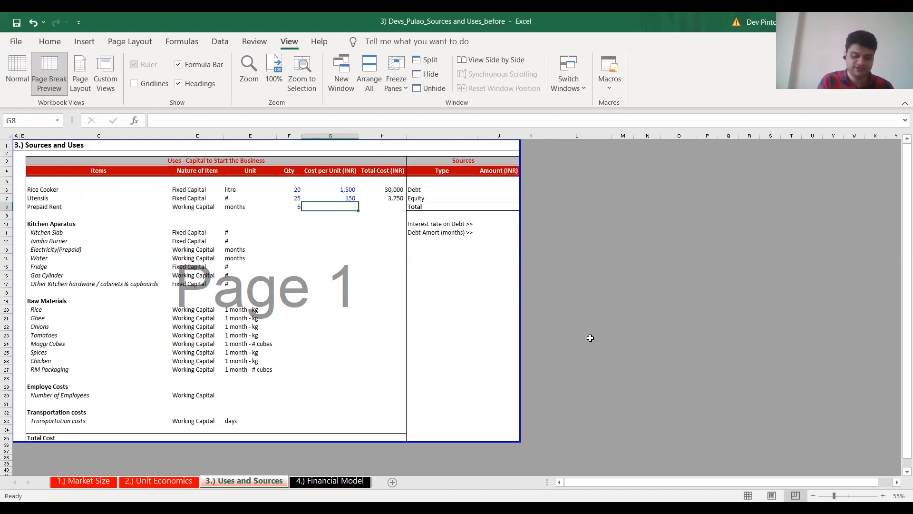
{"action": "type", "text": "15,000"}
{"action": "key", "text": "Tab"}
{"action": "key", "text": "shift+Up"}
{"action": "key", "text": "ctrl+d"}
{"action": "key", "text": "shift+Down"}
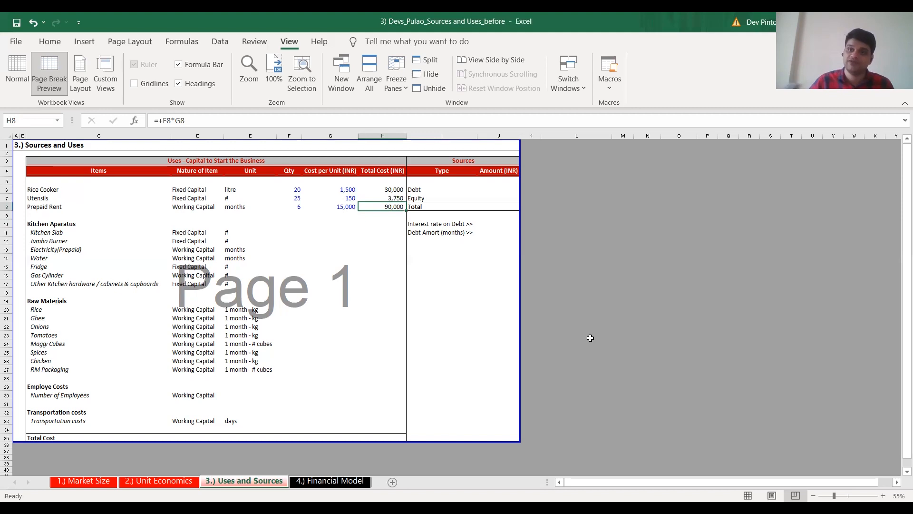
Enter a Kitchen Slab quantity of 1 in F11 and a cost per unit of 25000 INR in G11
{"action": "key", "text": "Left"}
{"action": "key", "text": "Left"}
{"action": "key", "text": "Down"}
{"action": "key", "text": "Down"}
{"action": "key", "text": "Down"}
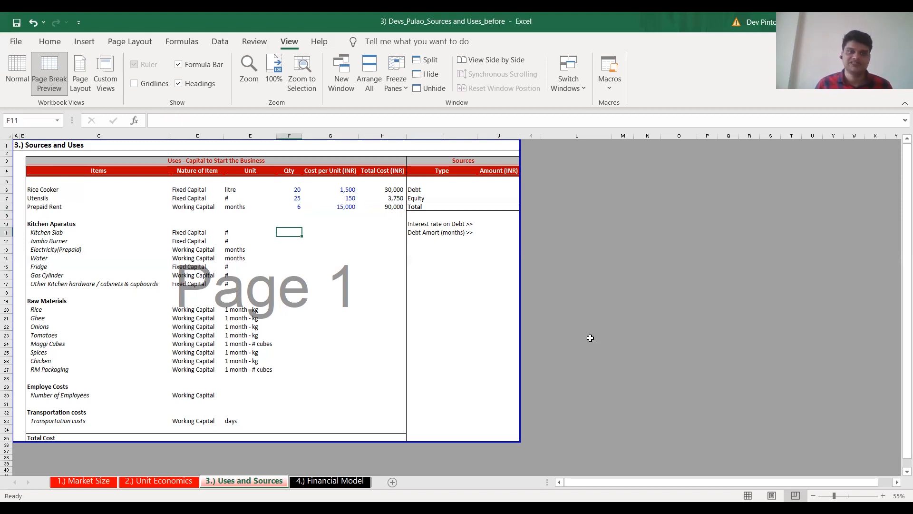
{"action": "type", "text": "1"}
{"action": "key", "text": "Tab"}
{"action": "type", "text": "25000"}
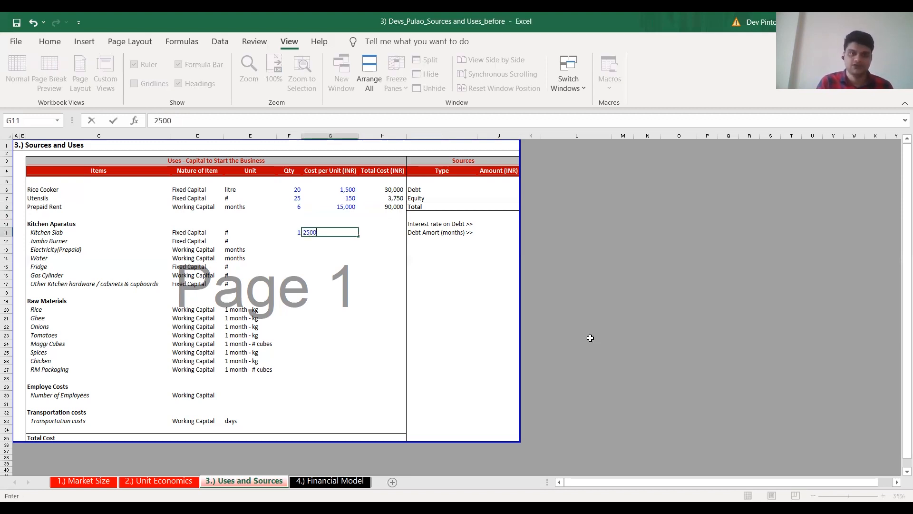
Calculate the Kitchen Slab's total cost in H11 as quantity F11 times cost per unit G11
{"action": "key", "text": "Tab"}
{"action": "type", "text": "="}
{"action": "key", "text": "Left"}
{"action": "key", "text": "Left"}
{"action": "type", "text": "*"}
Enter a Jumbo Burner quantity of 2 in F12 and a cost per unit of 3000 INR in G12
{"action": "key", "text": "Left"}
{"action": "key", "text": "Return"}
{"action": "key", "text": "Left"}
{"action": "key", "text": "Left"}
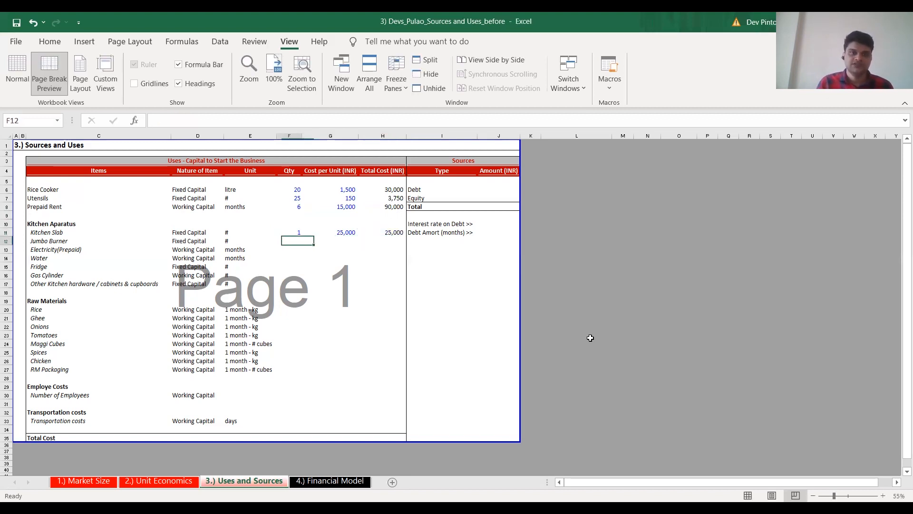
{"action": "type", "text": "2"}
{"action": "key", "text": "Tab"}
{"action": "type", "text": "3000"}
{"action": "key", "text": "Tab"}
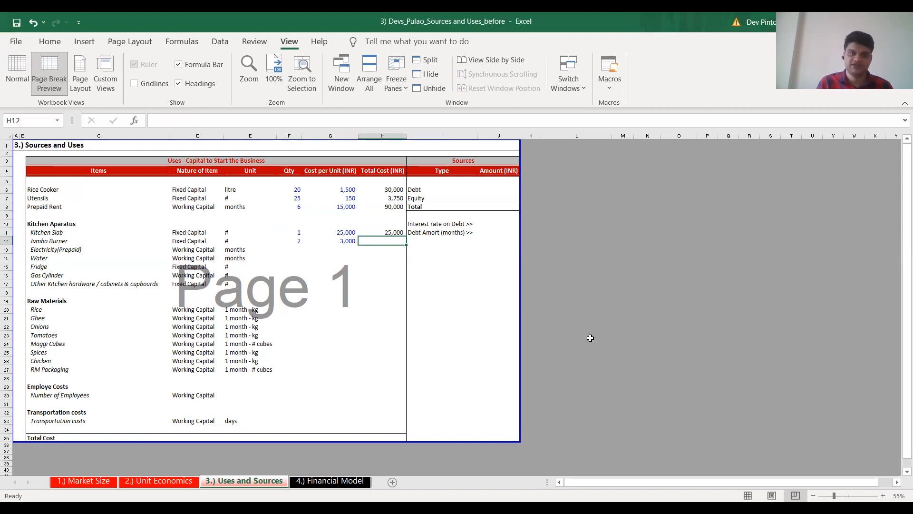
Calculate the Jumbo Burner's total cost in H12 as quantity F12 times cost per unit G12
{"action": "type", "text": "="}
{"action": "key", "text": "Left"}
{"action": "key", "text": "Left"}
{"action": "type", "text": "*"}
{"action": "key", "text": "Left"}
{"action": "key", "text": "Return"}
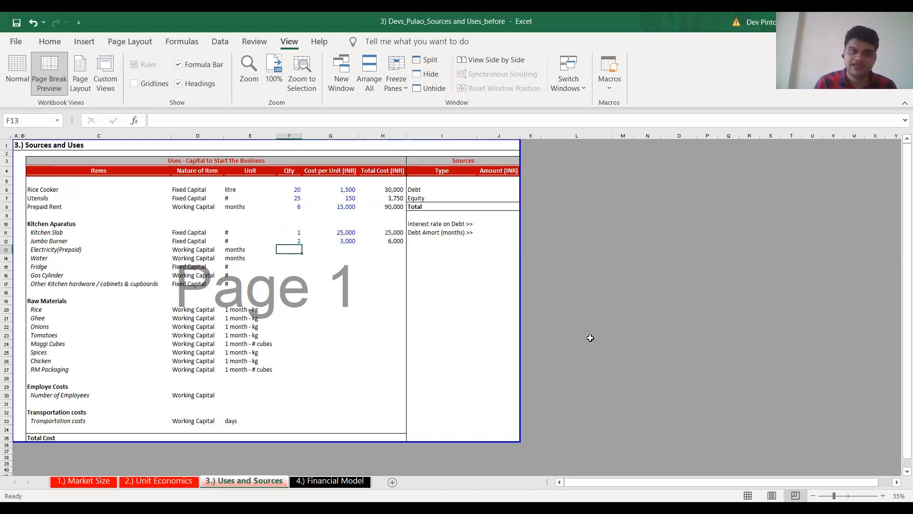
{"action": "key", "text": "Up"}
{"action": "key", "text": "Up"}
{"action": "key", "text": "Up"}
{"action": "key", "text": "Up"}
{"action": "key", "text": "Up"}
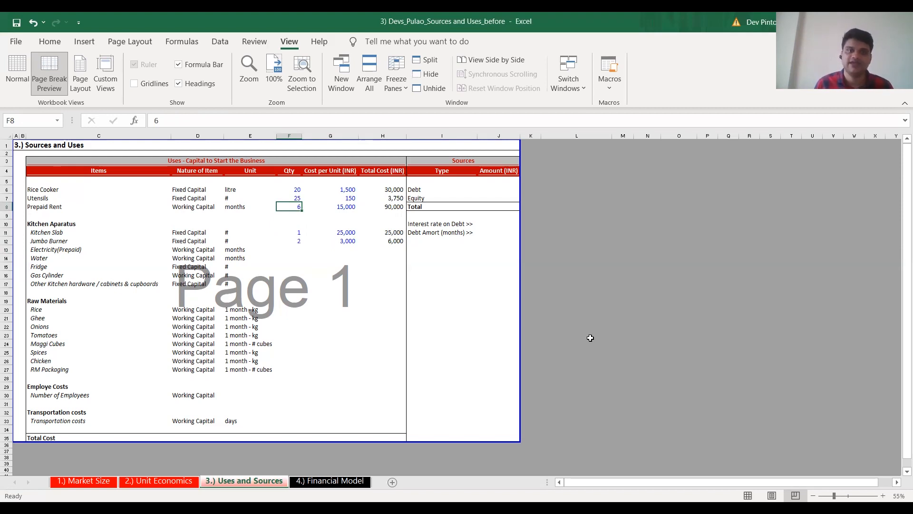
Enter an Electricity (Prepaid) quantity of 6 months in F13 and a cost per unit of 4000 INR in G13
{"action": "key", "text": "Down"}
{"action": "key", "text": "Down"}
{"action": "key", "text": "Down"}
{"action": "key", "text": "Down"}
{"action": "key", "text": "Down"}
{"action": "type", "text": "6"}
{"action": "key", "text": "Tab"}
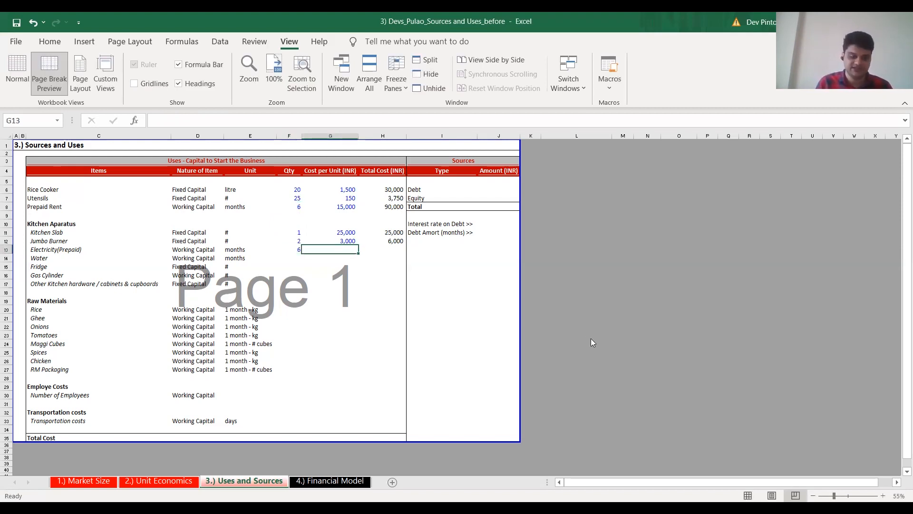
{"action": "type", "text": "4000"}
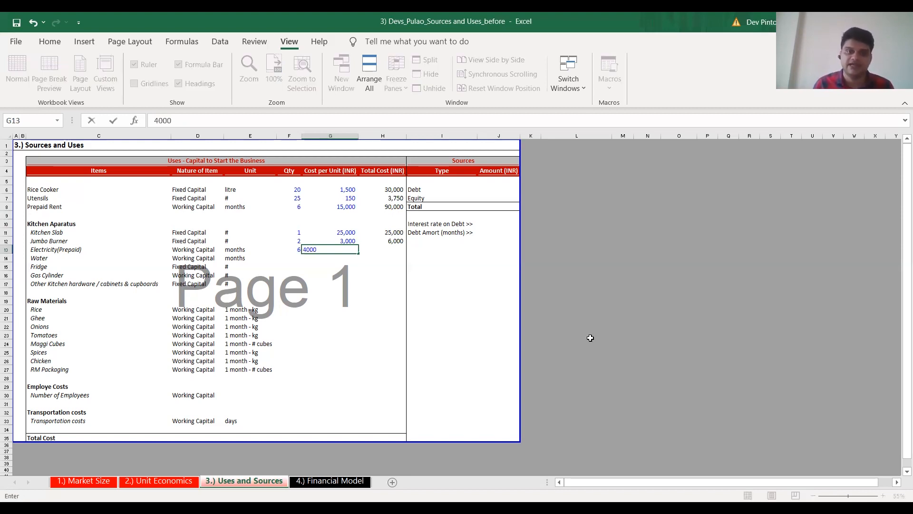
{"action": "key", "text": "Tab"}
Calculate the Electricity total cost by copying the quantity times unit cost formula from H12 down to H13
{"action": "key", "text": "shift+Up"}
{"action": "key", "text": "ctrl+d"}
{"action": "key", "text": "Down"}
{"action": "key", "text": "Up"}
{"action": "key", "text": "Left"}
{"action": "key", "text": "Left"}
Enter a Water quantity of 6 months in F14 and a cost per unit of 100 INR in G14
{"action": "key", "text": "Down"}
{"action": "type", "text": "6"}
{"action": "key", "text": "Tab"}
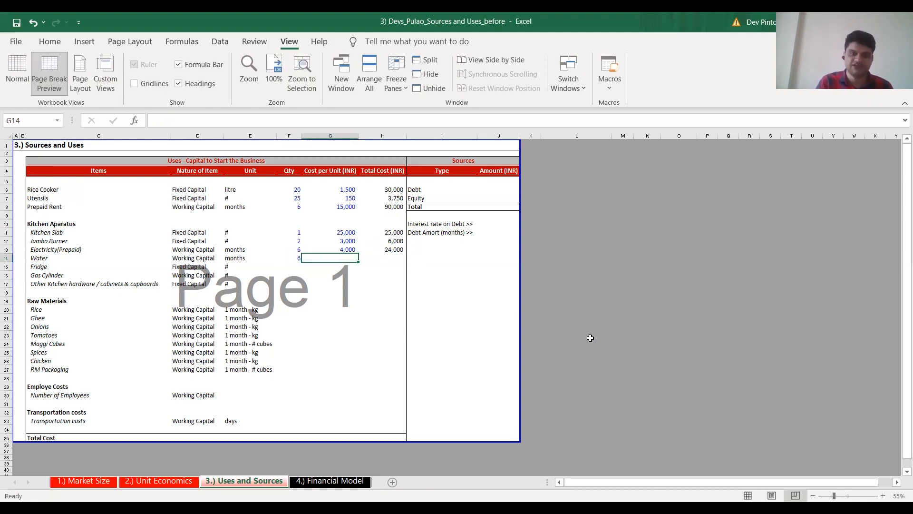
{"action": "type", "text": "100"}
{"action": "key", "text": "Tab"}
Calculate the Water total cost by copying the formula from H13 down to H14
{"action": "key", "text": "shift+Up"}
{"action": "key", "text": "ctrl+d"}
{"action": "key", "text": "Down"}
{"action": "key", "text": "Left"}
{"action": "key", "text": "Left"}
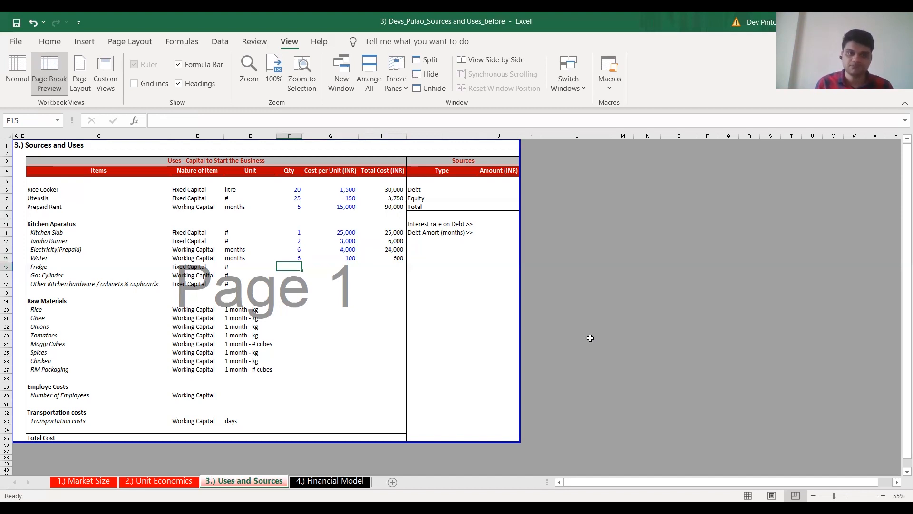
Enter a Fridge quantity of 2 in F15 and a cost per unit of 15000 INR in G15
{"action": "type", "text": "2"}
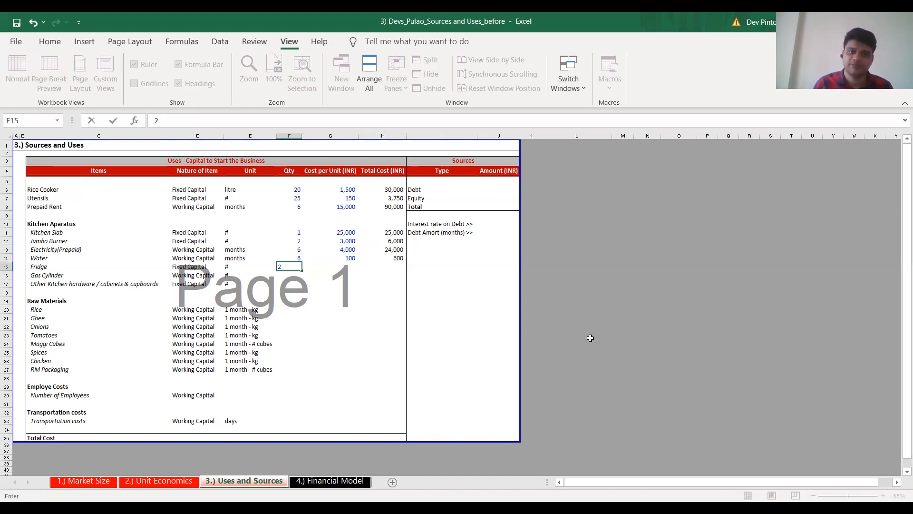
{"action": "key", "text": "Tab"}
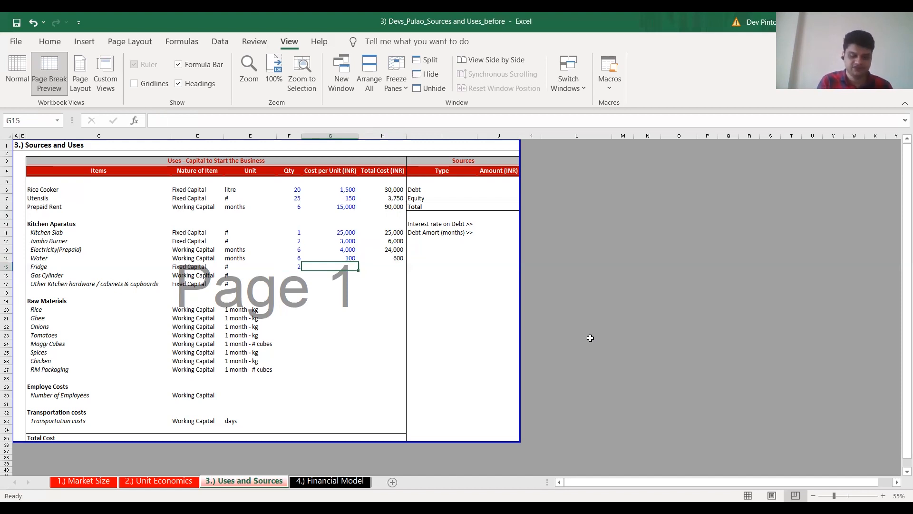
{"action": "type", "text": "15000"}
{"action": "key", "text": "Right"}
Calculate the Fridge total cost by copying the formula from H14 down to H15
{"action": "key", "text": "shift+Up"}
{"action": "key", "text": "shift+Down"}
{"action": "key", "text": "Left"}
{"action": "key", "text": "Left"}
{"action": "key", "text": "Down"}
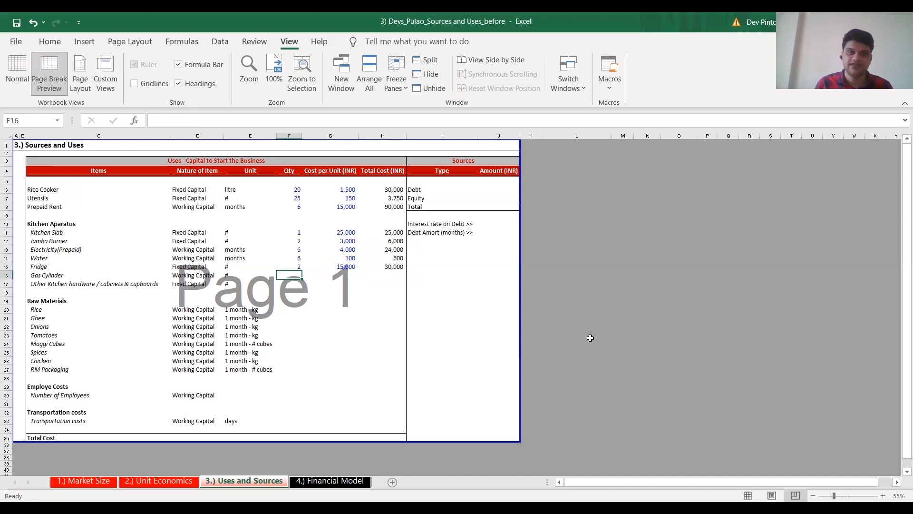
Enter a Gas Cylinder quantity of 6 in F16 and a unit cost of 2000 INR in G16, and calculate the total in H16 as F16*G16
{"action": "type", "text": "6"}
{"action": "key", "text": "Up"}
{"action": "key", "text": "Up"}
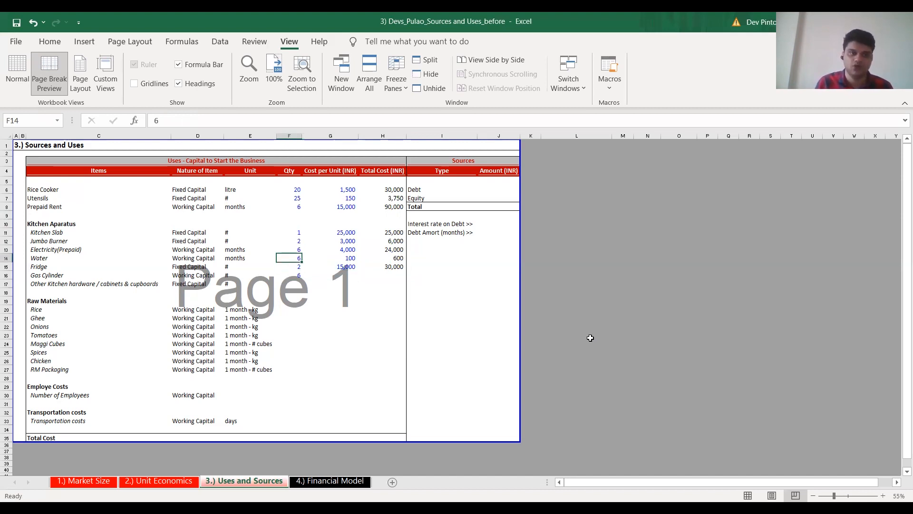
{"action": "key", "text": "Down"}
{"action": "key", "text": "Down"}
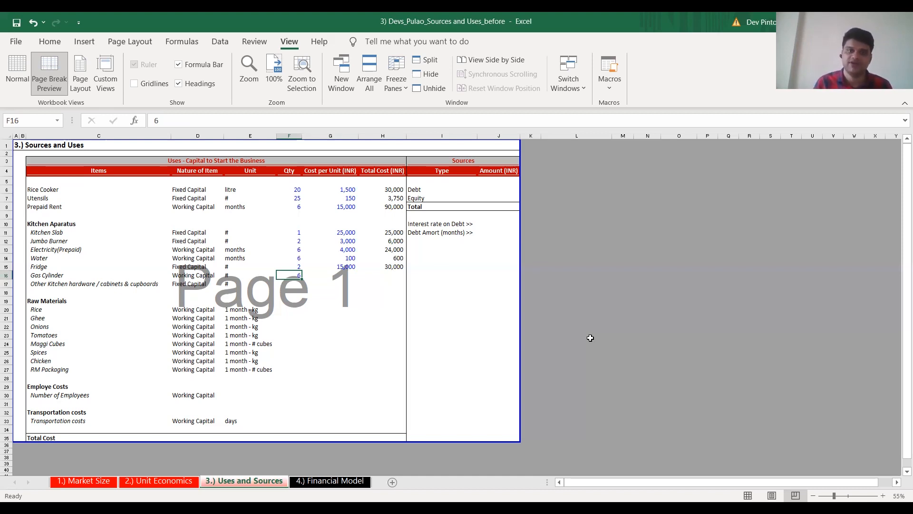
{"action": "key", "text": "Right"}
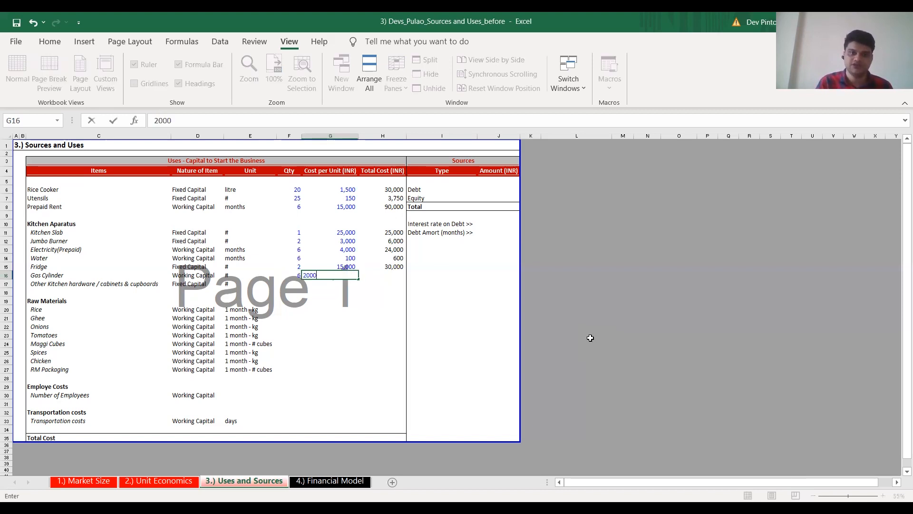
{"action": "key", "text": "Right"}
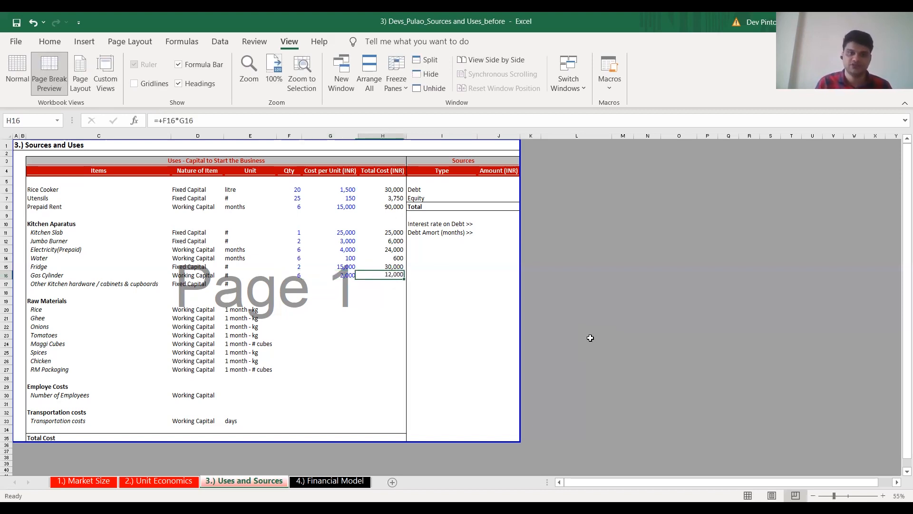
{"action": "key", "text": "Return"}
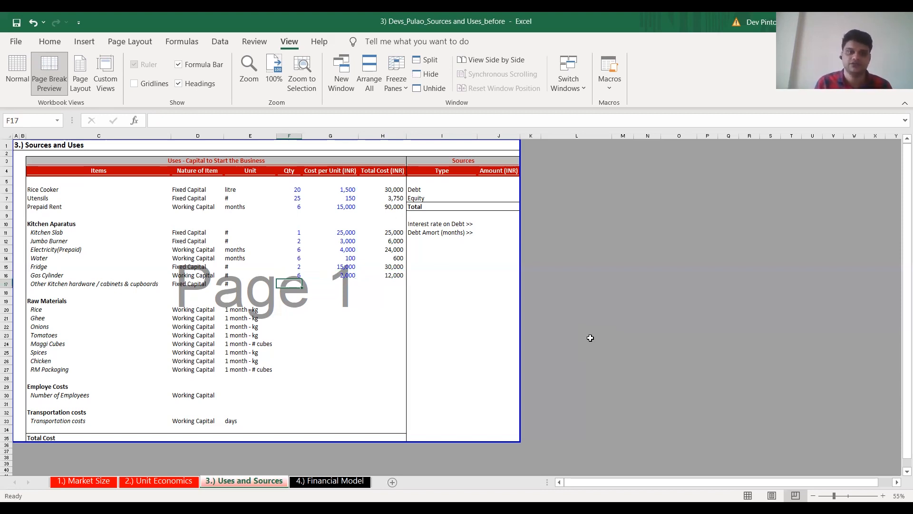
Enter quantity 1 and unit cost 20,000 INR for other kitchen hardware in F17 and G17, and calculate its total in H17 as F17*G17
{"action": "type", "text": "1"}
{"action": "key", "text": "Tab"}
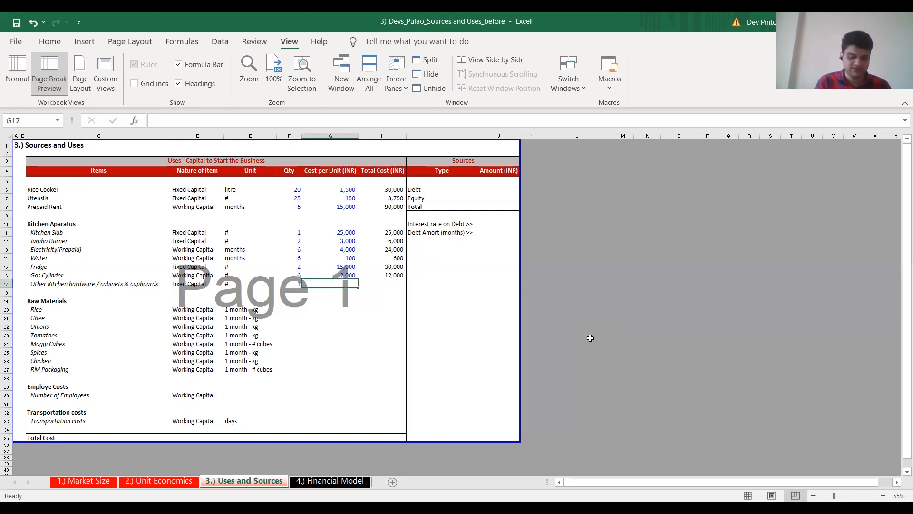
{"action": "type", "text": "20,0"}
{"action": "type", "text": "000"}
{"action": "key", "text": "Tab"}
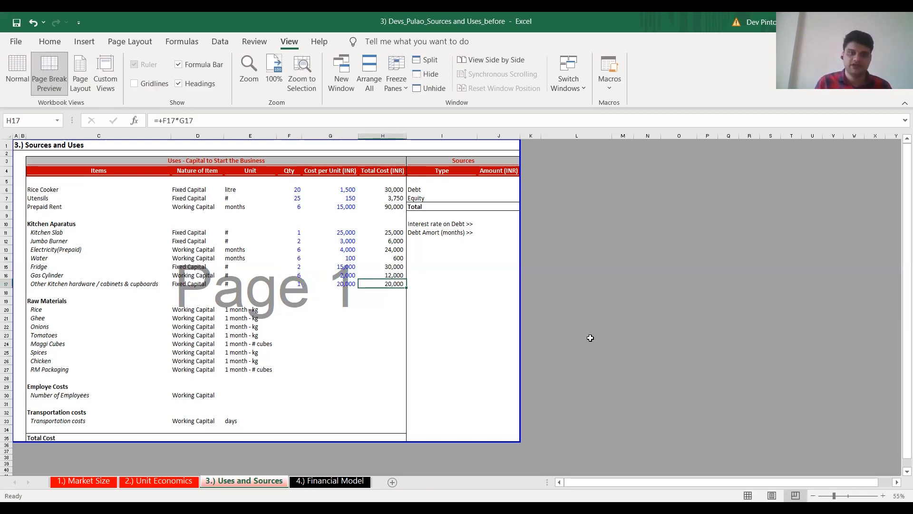
{"action": "key", "text": "Left"}
{"action": "key", "text": "Left"}
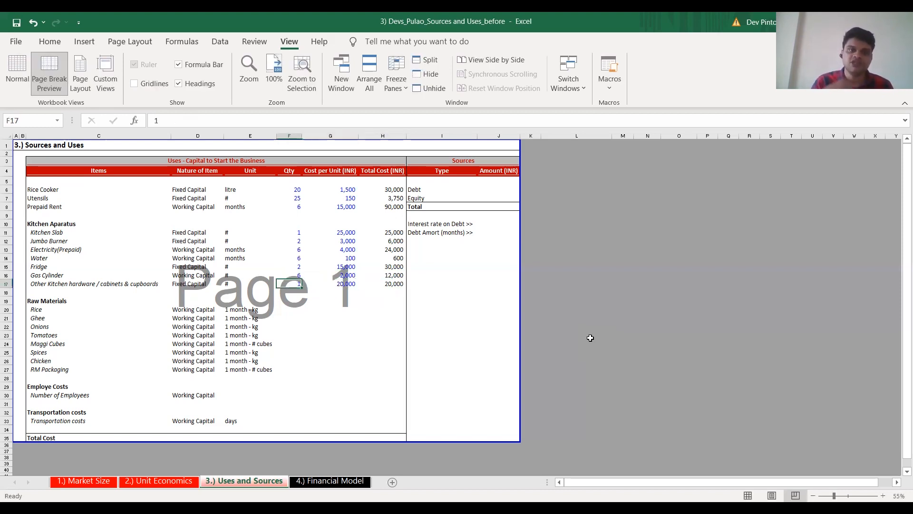
Link the Rice cost per unit in G20 to the rice price per kg in E19 of the Unit Economics sheet
{"action": "key", "text": "Down"}
{"action": "key", "text": "Down"}
{"action": "key", "text": "Down"}
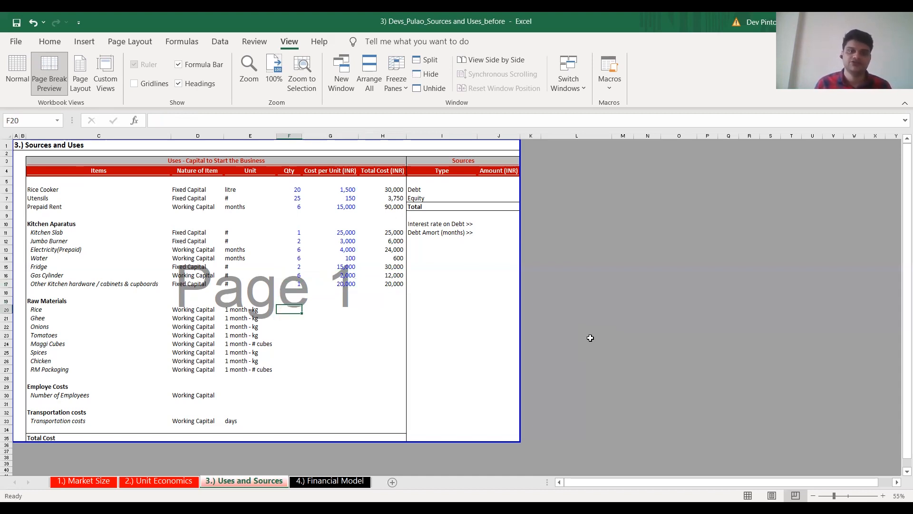
{"action": "key", "text": "Right"}
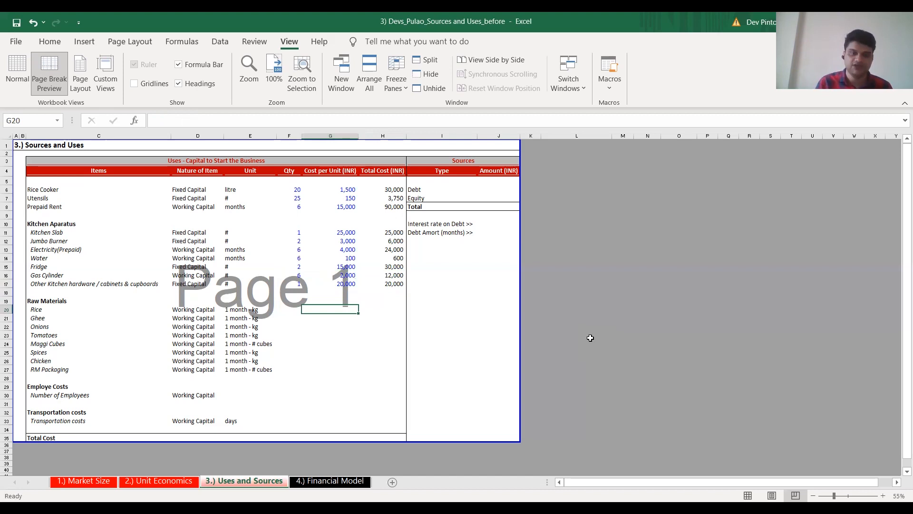
{"action": "type", "text": "+"}
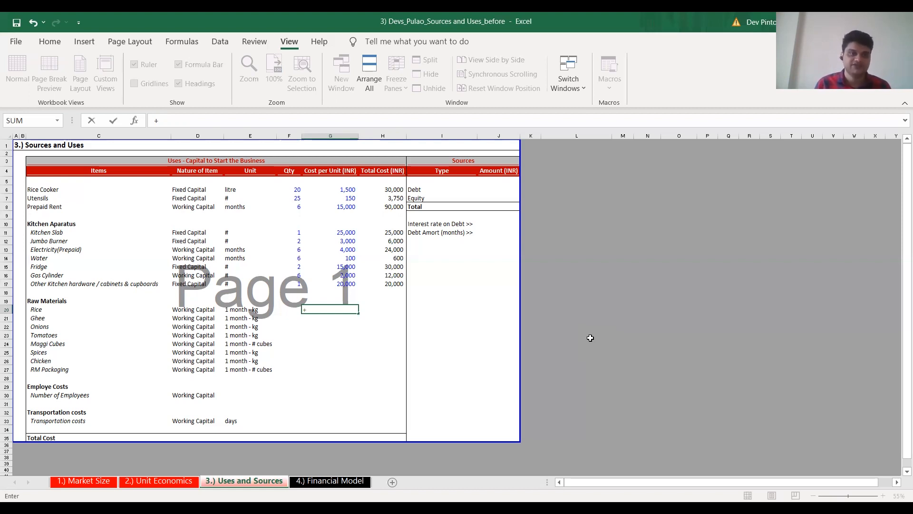
{"action": "type", "text": "G20"}
{"action": "key", "text": "ctrl+Page_Up"}
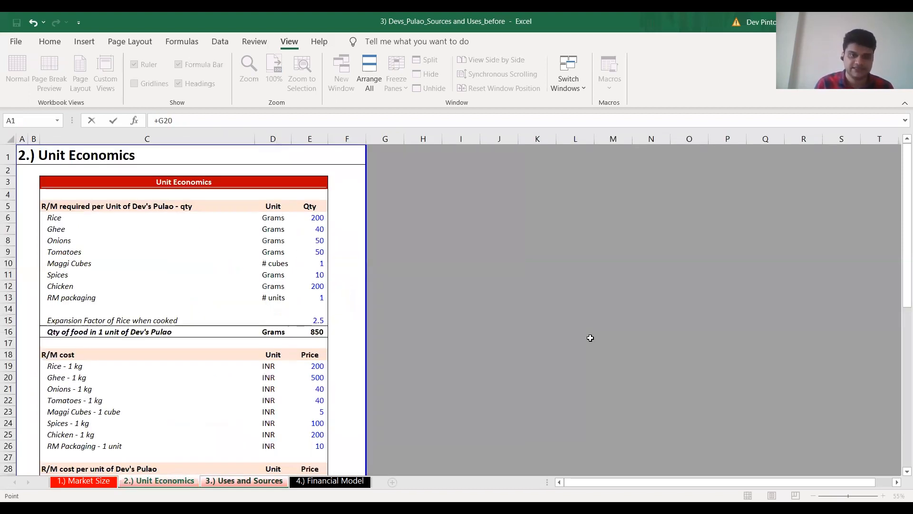
{"action": "scroll", "coordinate": [398, 334], "scroll_direction": "down", "scroll_amount": 2}
{"action": "left_click", "coordinate": [318, 298]}
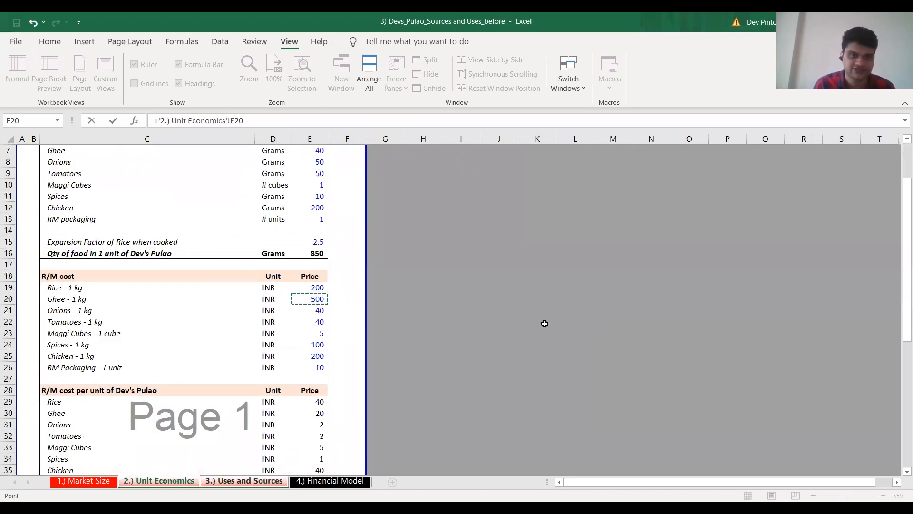
{"action": "key", "text": "Up"}
{"action": "key", "text": "ctrl+Return"}
Copy the linked price formula from G20 down through G27 for all remaining raw materials
{"action": "key", "text": "shift+Down"}
{"action": "key", "text": "shift+Down"}
{"action": "key", "text": "shift+Down"}
{"action": "key", "text": "shift+Down"}
{"action": "key", "text": "shift+Down"}
{"action": "key", "text": "shift+Down"}
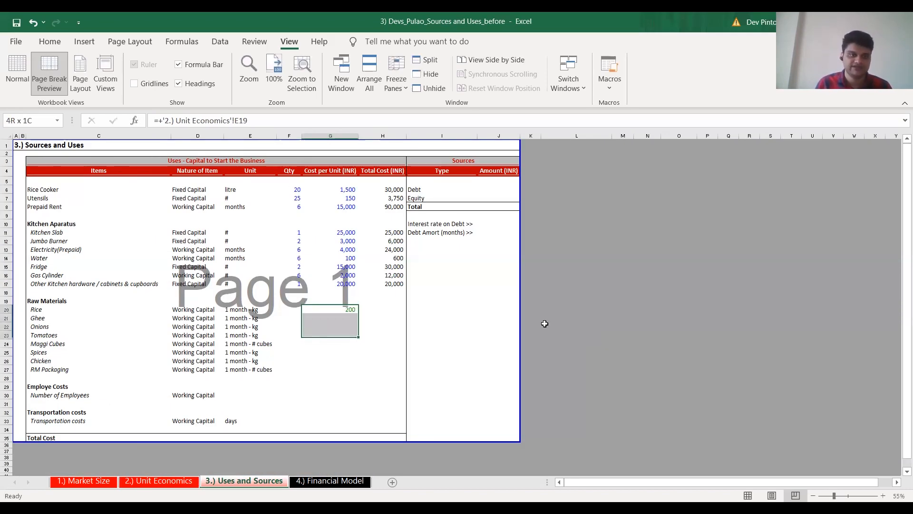
{"action": "key", "text": "shift+Down"}
{"action": "key", "text": "ctrl+Return"}
Check the raw material unit cost links in G20:G27 against the R/M cost prices on the Unit Economics sheet
{"action": "key", "text": "Down"}
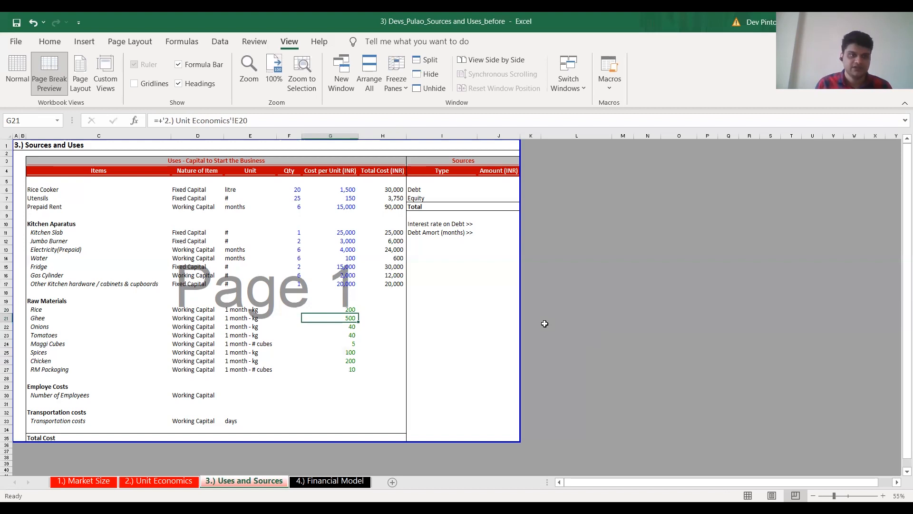
{"action": "key", "text": "Down"}
{"action": "key", "text": "Down"}
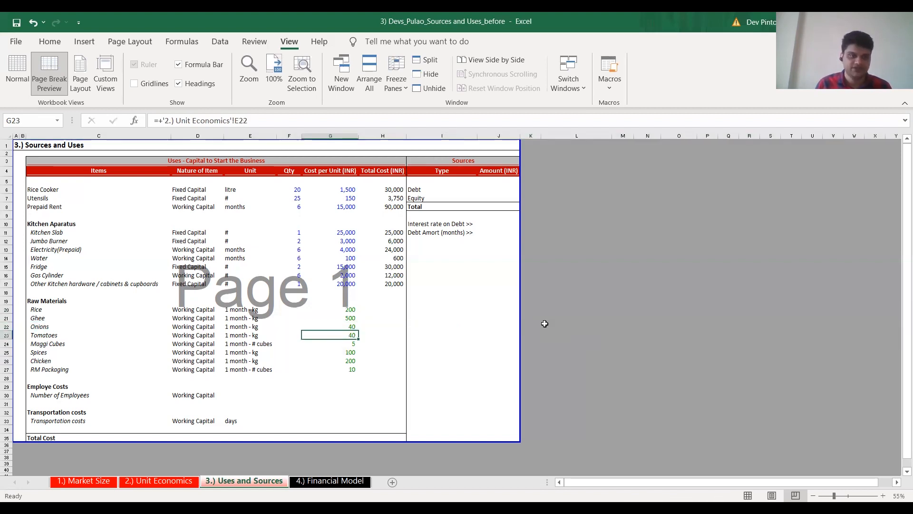
{"action": "key", "text": "Down"}
{"action": "key", "text": "Down"}
{"action": "key", "text": "Down"}
{"action": "key", "text": "Down"}
{"action": "key", "text": "Up"}
{"action": "key", "text": "Up"}
{"action": "key", "text": "Up"}
{"action": "key", "text": "Up"}
{"action": "key", "text": "Up"}
{"action": "key", "text": "Up"}
{"action": "key", "text": "Down"}
{"action": "key", "text": "Down"}
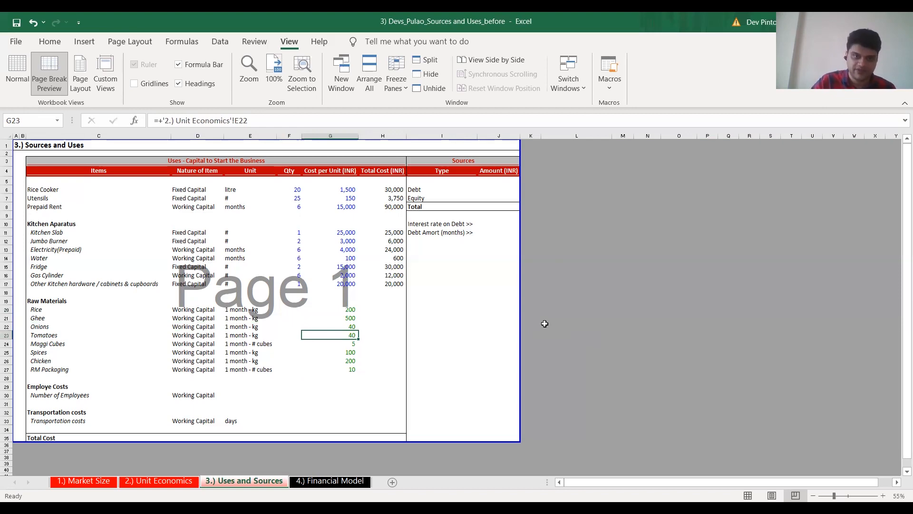
{"action": "key", "text": "ctrl+bracketleft"}
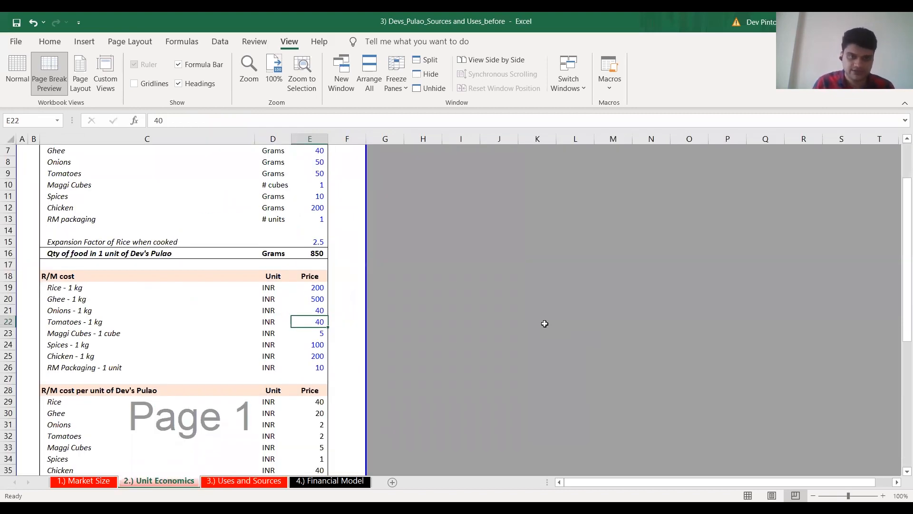
{"action": "key", "text": "ctrl+Page_Down"}
{"action": "key", "text": "ctrl+Down"}
{"action": "key", "text": "ctrl+Up"}
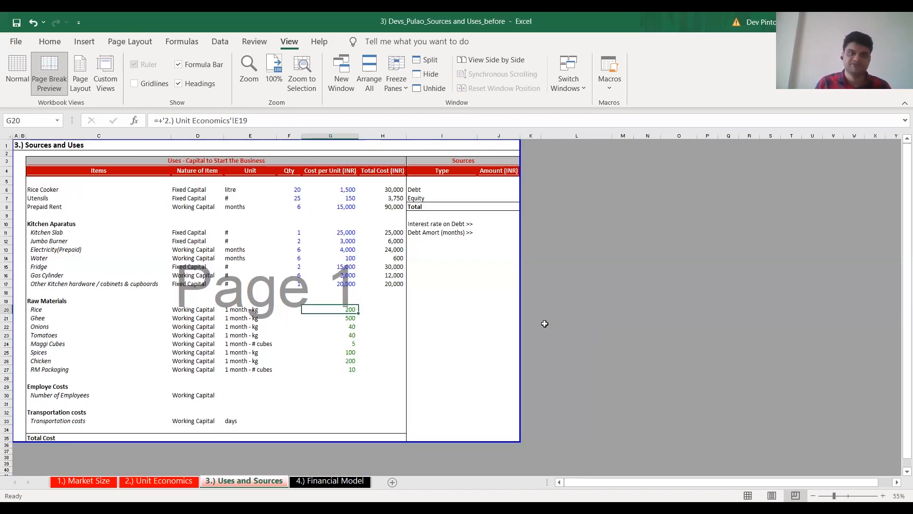
Calculate the monthly Rice quantity in F20 as Unit Economics E6 divided by 1000, multiplied by the absolute reference $D$30 on Market Size
{"action": "key", "text": "ctrl+shift+Down"}
{"action": "key", "text": "Left"}
{"action": "key", "text": "Left"}
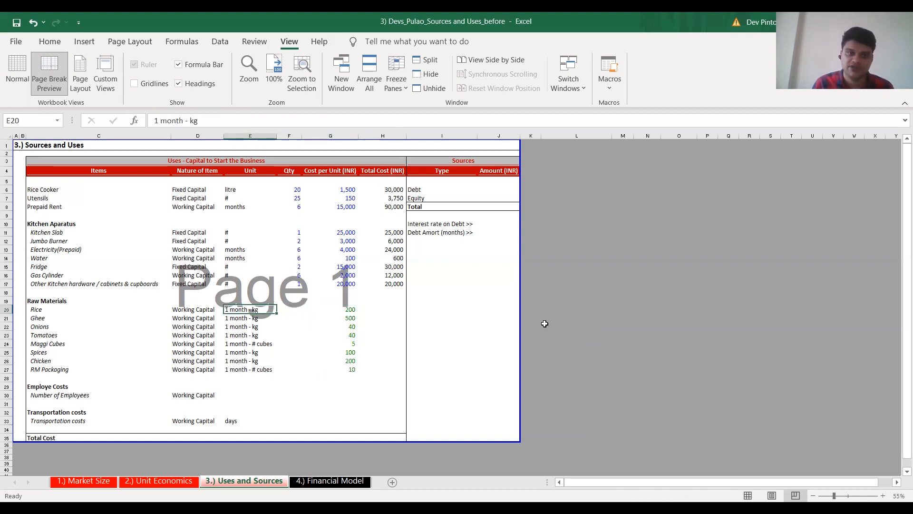
{"action": "key", "text": "ctrl+shift+Down"}
{"action": "key", "text": "Right"}
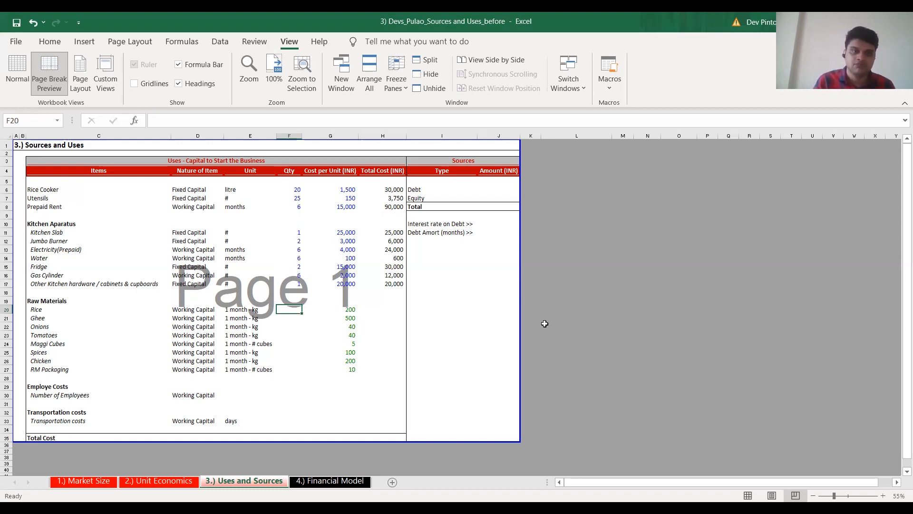
{"action": "type", "text": "+"}
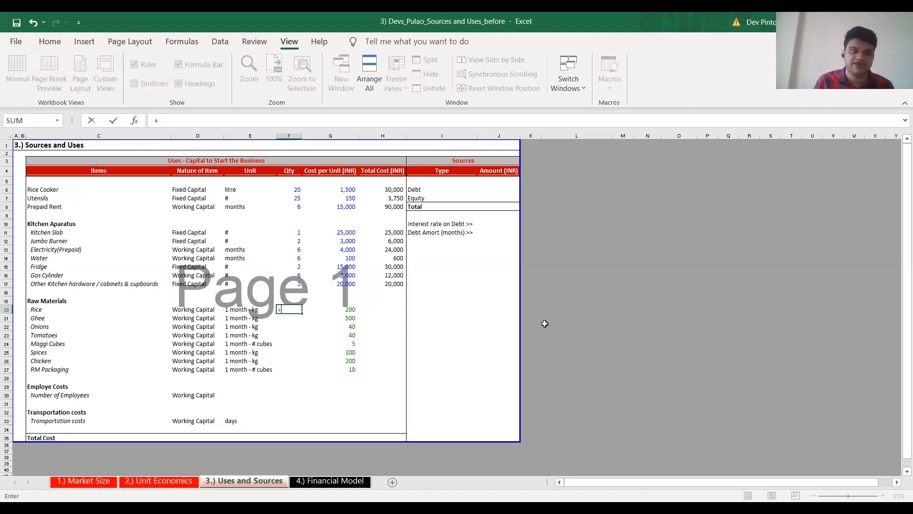
{"action": "key", "text": "ctrl+Page_Up"}
{"action": "key", "text": "ctrl+Page_Up"}
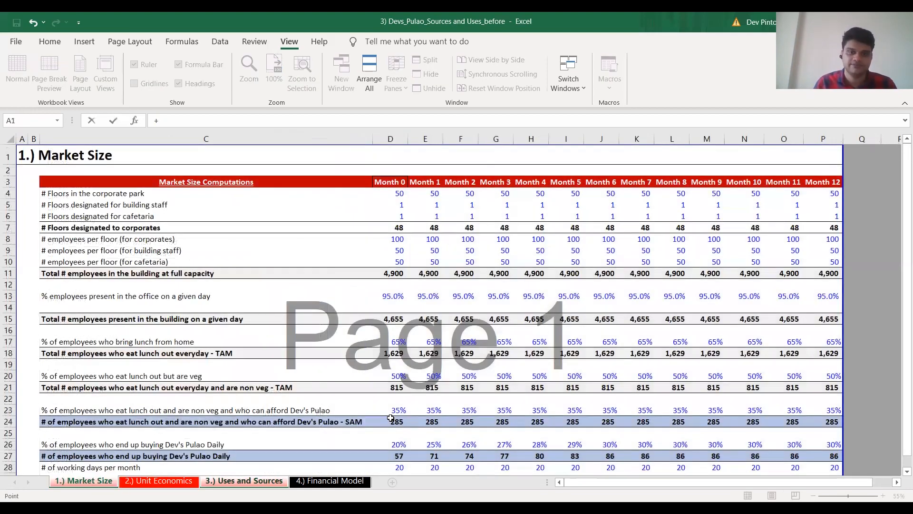
{"action": "scroll", "coordinate": [401, 399], "scroll_direction": "down", "scroll_amount": 3}
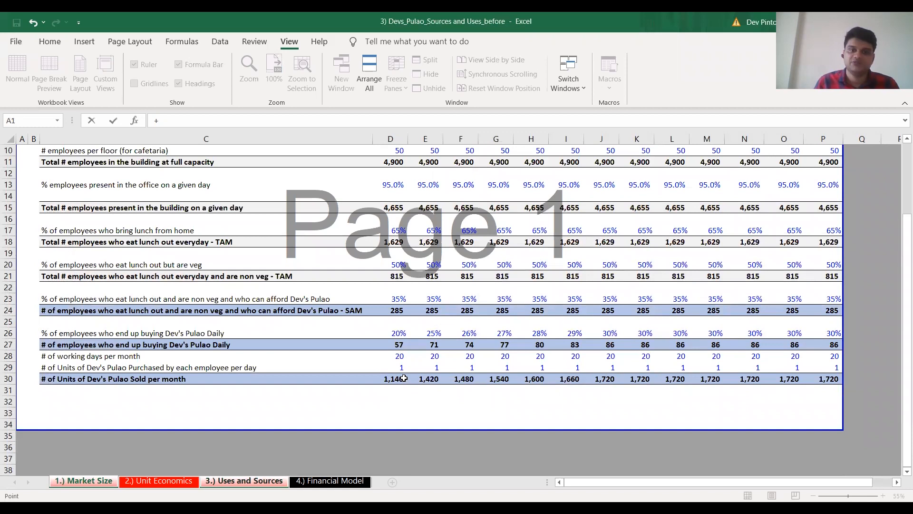
{"action": "left_click", "coordinate": [403, 378]}
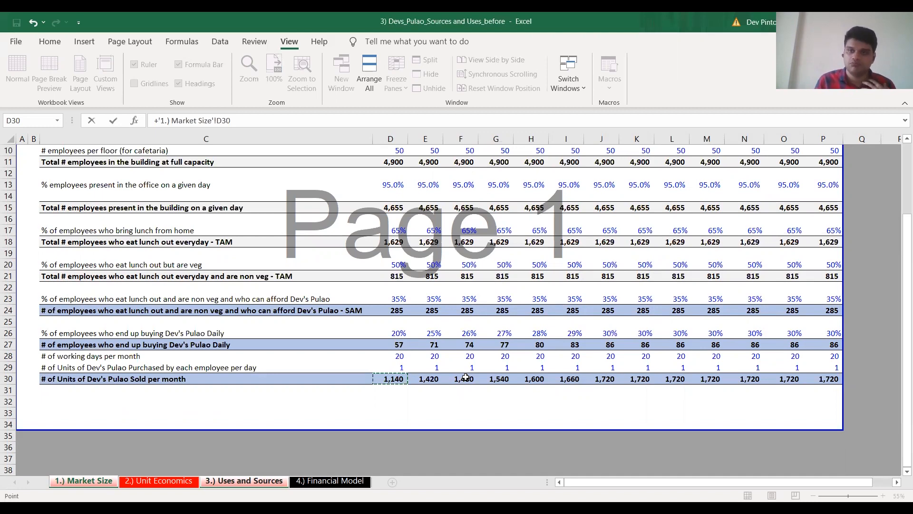
{"action": "key", "text": "ctrl+Page_Down"}
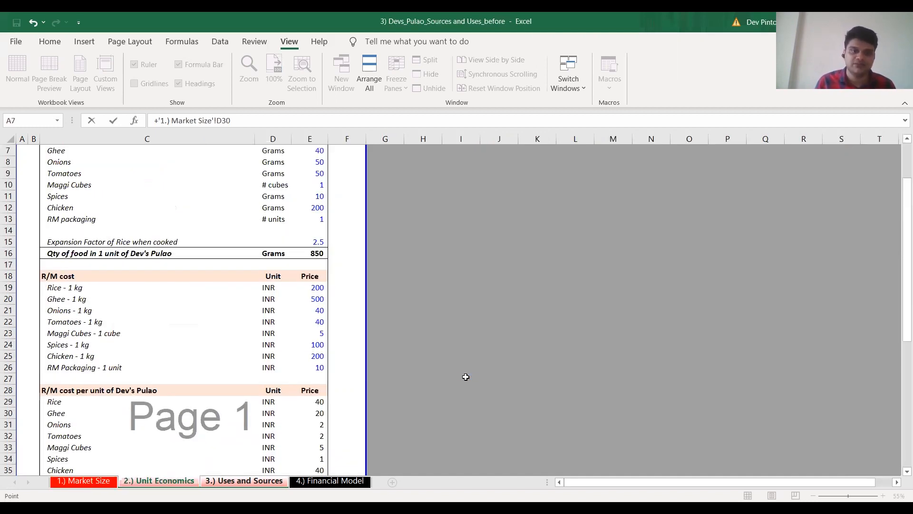
{"action": "scroll", "coordinate": [381, 350], "scroll_direction": "up", "scroll_amount": 2}
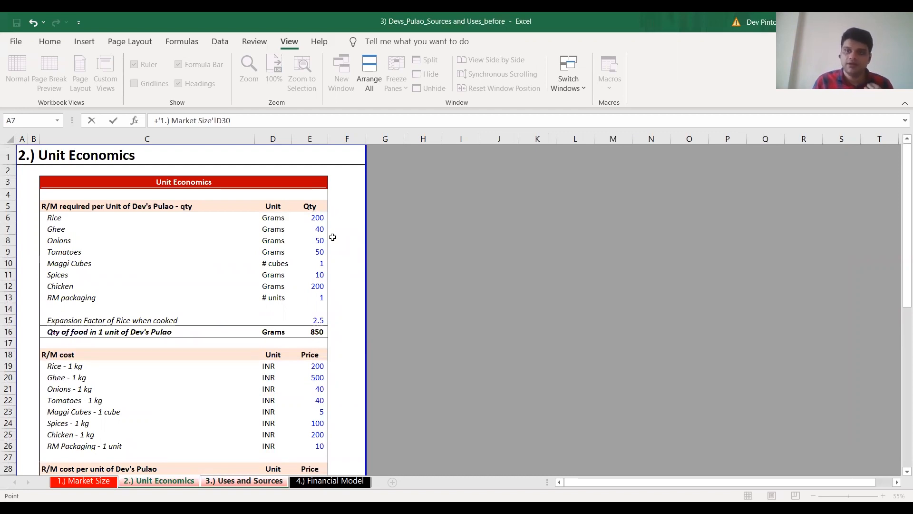
{"action": "left_click", "coordinate": [318, 218]}
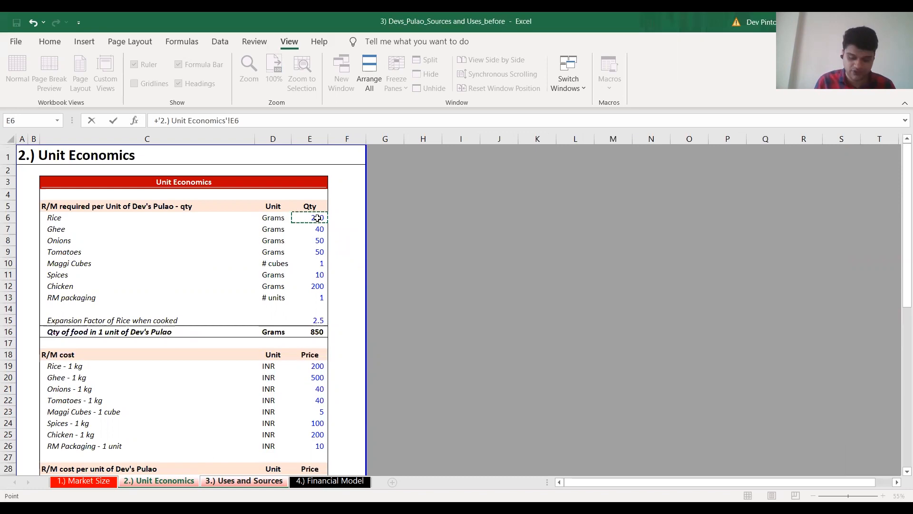
{"action": "type", "text": "/1000*"}
{"action": "key", "text": "ctrl+Page_Up"}
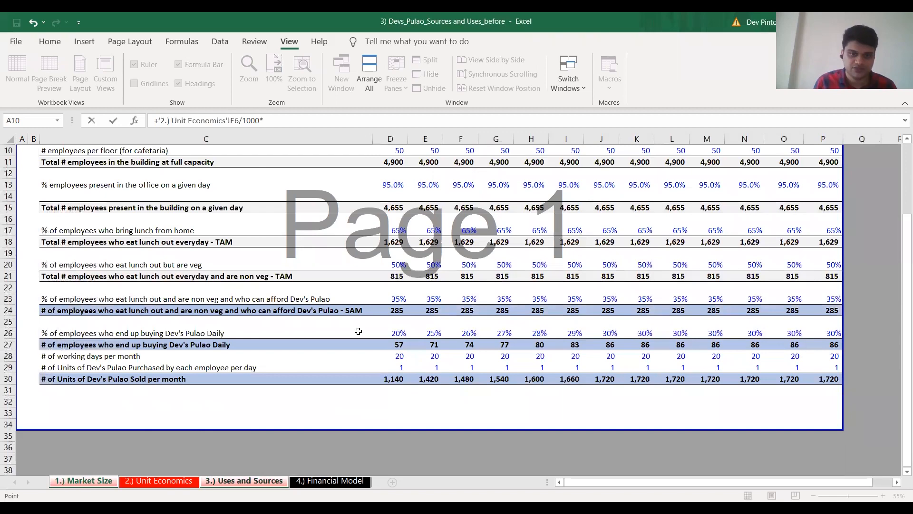
{"action": "left_click", "coordinate": [397, 379]}
{"action": "key", "text": "F4"}
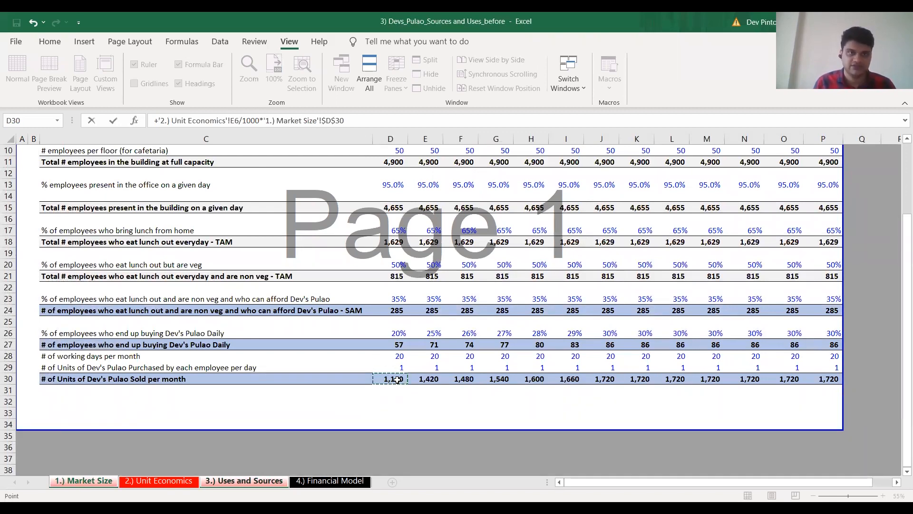
{"action": "key", "text": "Return"}
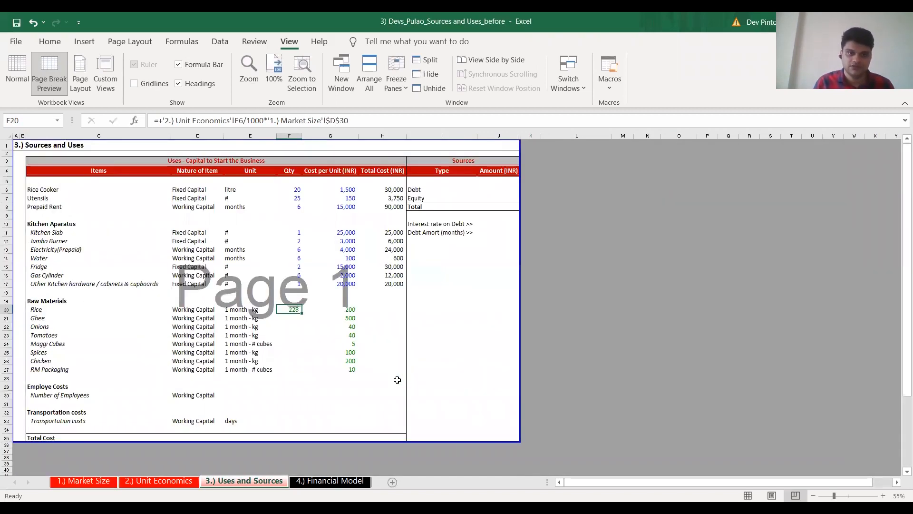
Copy the Rice quantity formula from F20 down through F27 for the remaining raw materials
{"action": "key", "text": "F2"}
{"action": "key", "text": "Escape"}
{"action": "key", "text": "F2"}
{"action": "key", "text": "Escape"}
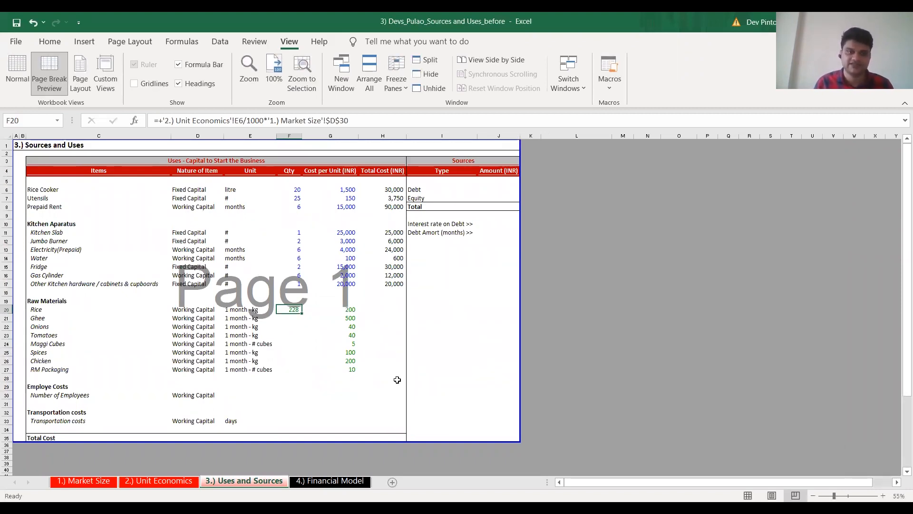
{"action": "key", "text": "shift+Down"}
{"action": "key", "text": "shift+Down"}
{"action": "key", "text": "shift+Down"}
{"action": "key", "text": "shift+Down"}
{"action": "key", "text": "shift+Down"}
{"action": "key", "text": "shift+Down"}
{"action": "key", "text": "shift+Down"}
{"action": "key", "text": "ctrl+d"}
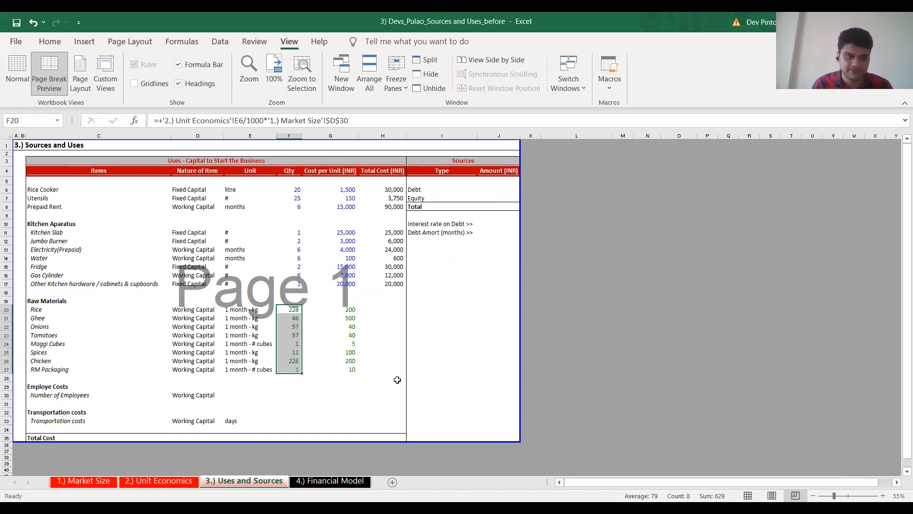
Check the cell references in the copied quantity formulas for Ghee and Onions in F21 and F22
{"action": "key", "text": "Down"}
{"action": "key", "text": "F2"}
{"action": "key", "text": "Escape"}
{"action": "key", "text": "Down"}
{"action": "key", "text": "F2"}
{"action": "key", "text": "Escape"}
{"action": "key", "text": "Down"}
{"action": "key", "text": "Down"}
Remove the Unit Economics E10/1000 factor from the Maggi Cubes quantity in F24, leaving only the link to Market Size $D$30
{"action": "key", "text": "F2"}
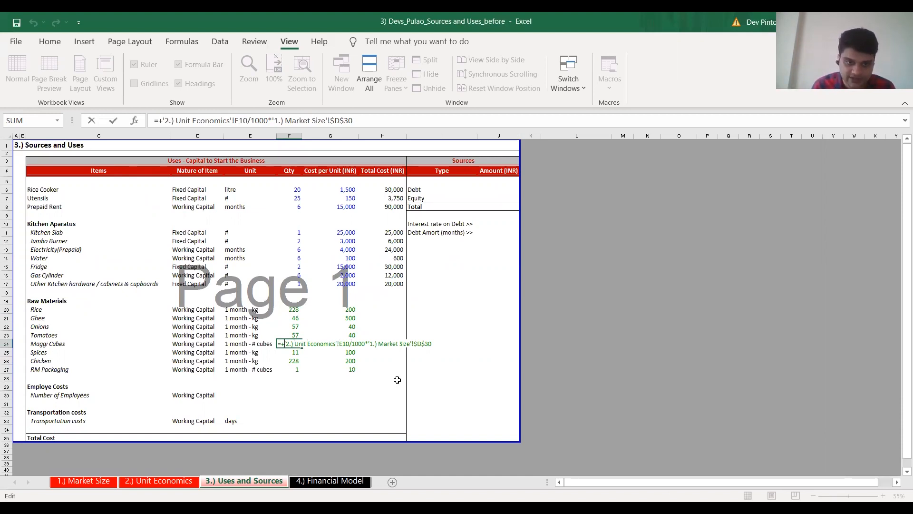
{"action": "key", "text": "ctrl+shift+Right"}
{"action": "key", "text": "ctrl+shift+Right"}
{"action": "key", "text": "ctrl+shift+Right"}
{"action": "key", "text": "ctrl+shift+Right"}
{"action": "key", "text": "ctrl+shift+Right"}
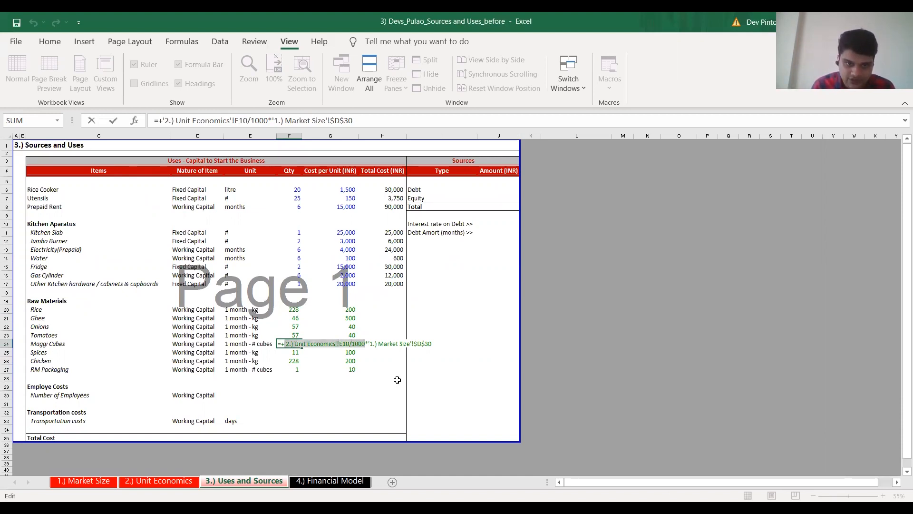
{"action": "key", "text": "Delete"}
{"action": "key", "text": "Delete"}
{"action": "key", "text": "ctrl+Return"}
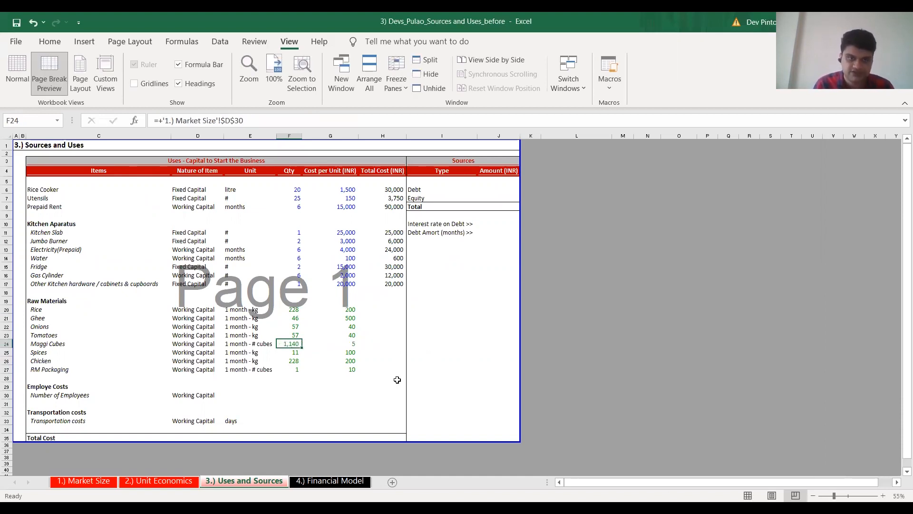
Remove the Unit Economics E13/1000 factor from the RM Packaging quantity in F27, leaving only the link to Market Size $D$30
{"action": "key", "text": "Down"}
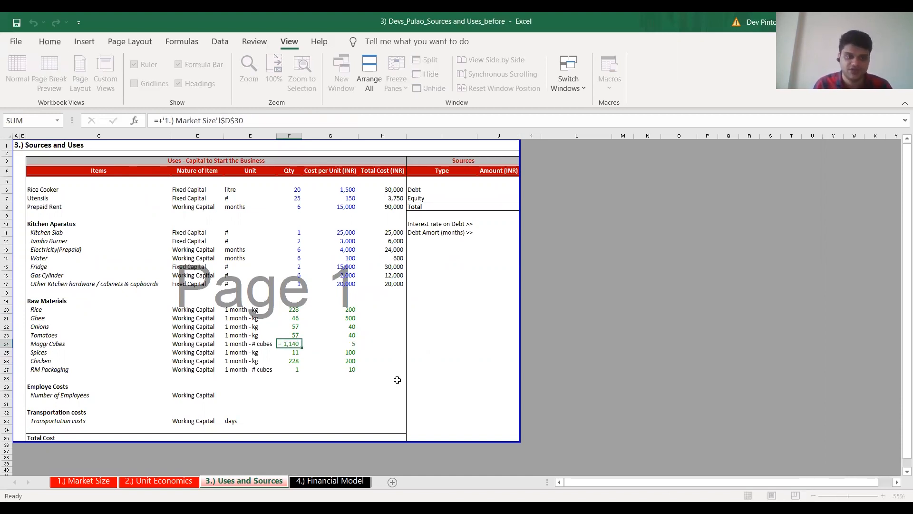
{"action": "key", "text": "F2"}
{"action": "key", "text": "Return"}
{"action": "key", "text": "F2"}
{"action": "key", "text": "Return"}
{"action": "key", "text": "F2"}
{"action": "key", "text": "ctrl+Left"}
{"action": "key", "text": "ctrl+shift+Right"}
{"action": "key", "text": "ctrl+shift+Right"}
{"action": "key", "text": "ctrl+shift+Right"}
{"action": "key", "text": "ctrl+shift+Right"}
{"action": "key", "text": "ctrl+shift+Right"}
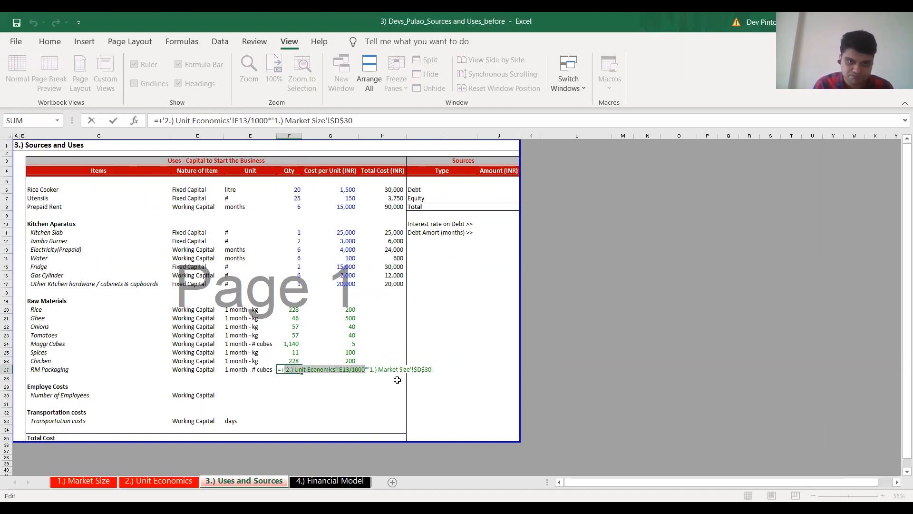
{"action": "key", "text": "Delete"}
{"action": "key", "text": "ctrl+Return"}
{"action": "key", "text": "F2"}
{"action": "key", "text": "Tab"}
Calculate the total cost of Rice in H20 as F20*G20
{"action": "key", "text": "Right"}
{"action": "key", "text": "Left"}
{"action": "key", "text": "ctrl+Up"}
{"action": "key", "text": "Right"}
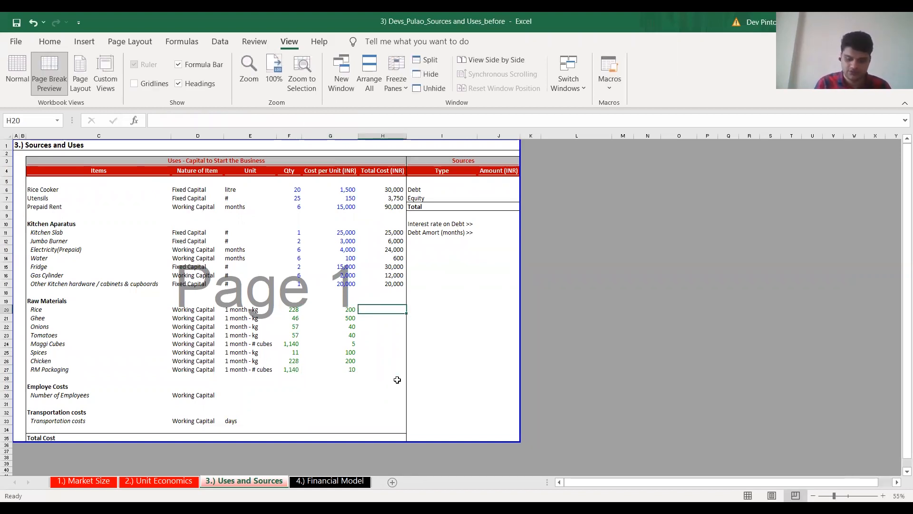
{"action": "type", "text": "+"}
{"action": "key", "text": "Left"}
{"action": "key", "text": "Left"}
{"action": "type", "text": "*"}
{"action": "key", "text": "Left"}
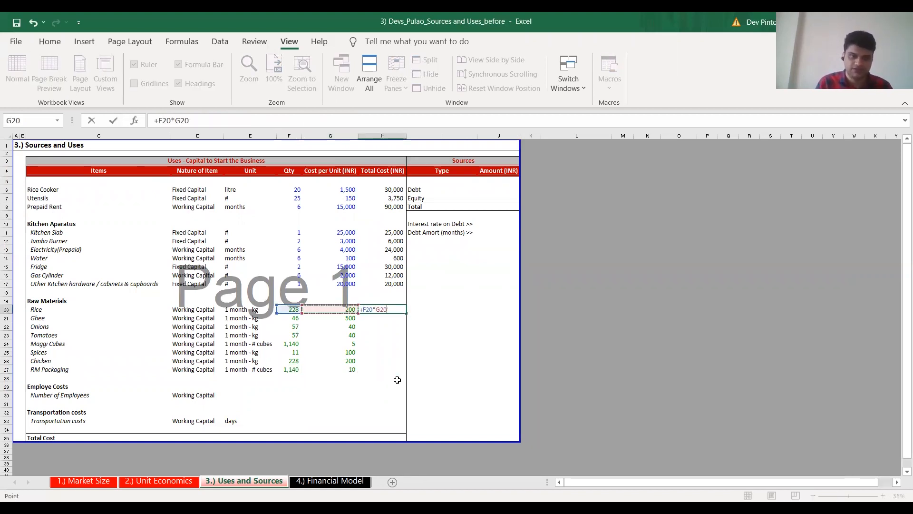
{"action": "key", "text": "ctrl+Return"}
Copy the total cost formula from H20 down through H27 for all remaining raw materials
{"action": "key", "text": "ctrl+c"}
{"action": "key", "text": "Down"}
{"action": "key", "text": "Down"}
{"action": "key", "text": "Down"}
{"action": "key", "text": "Down"}
{"action": "key", "text": "Down"}
{"action": "key", "text": "Down"}
{"action": "key", "text": "Down"}
{"action": "key", "text": "ctrl+shift+Up"}
{"action": "key", "text": "ctrl+v"}
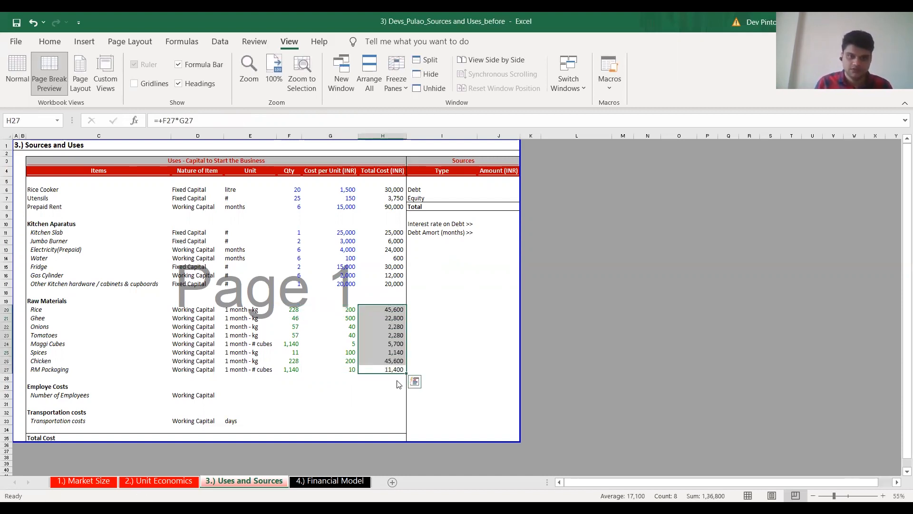
Enter 2 as the number of employees in E30
{"action": "key", "text": "alt+Tab"}
{"action": "key", "text": "alt+Tab"}
{"action": "key", "text": "Left"}
{"action": "key", "text": "Left"}
{"action": "key", "text": "Left"}
{"action": "key", "text": "Down"}
{"action": "key", "text": "Down"}
{"action": "key", "text": "Down"}
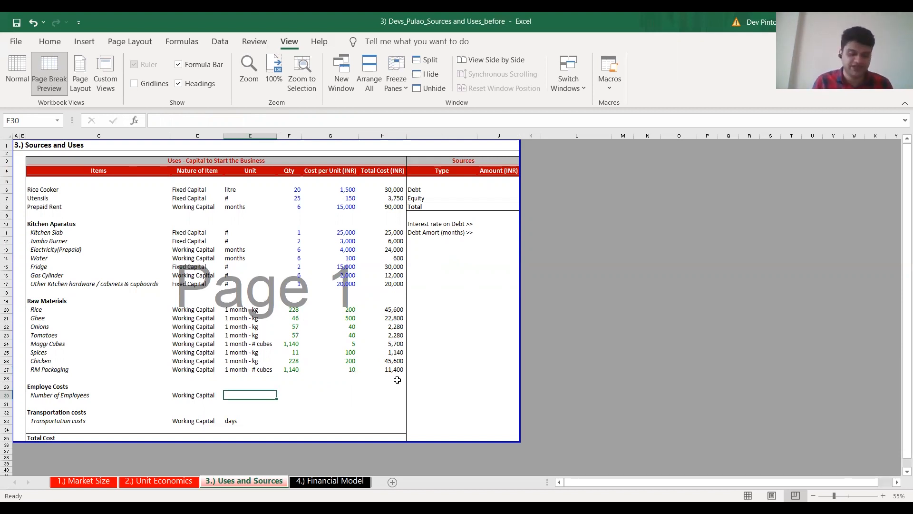
{"action": "type", "text": "2"}
{"action": "key", "text": "Tab"}
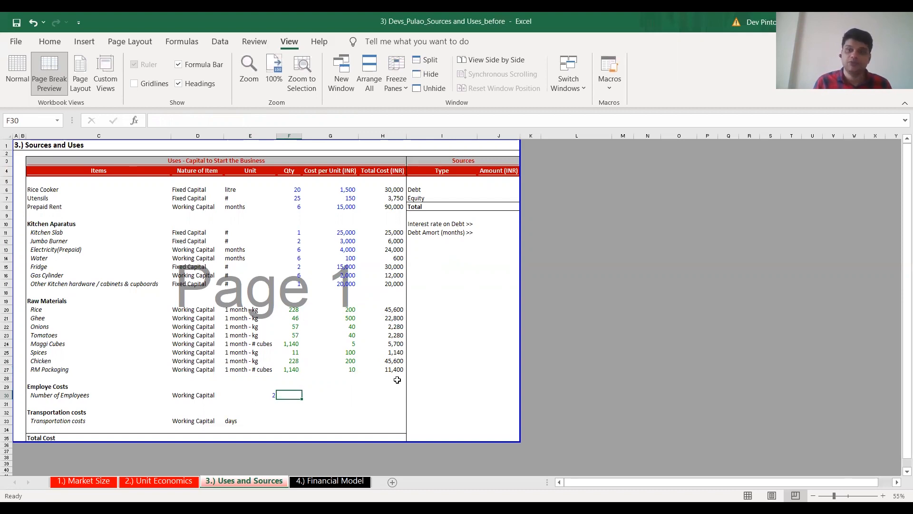
Enter quantity 6 in F30 and a cost per unit of 10,000 INR in G30 for the employees
{"action": "key", "text": "Up"}
{"action": "key", "text": "Up"}
{"action": "key", "text": "Up"}
{"action": "key", "text": "Up"}
{"action": "key", "text": "Up"}
{"action": "key", "text": "Up"}
{"action": "key", "text": "Up"}
{"action": "key", "text": "Up"}
{"action": "key", "text": "Up"}
{"action": "key", "text": "Up"}
{"action": "key", "text": "Up"}
{"action": "key", "text": "Up"}
{"action": "key", "text": "Up"}
{"action": "key", "text": "Up"}
{"action": "key", "text": "Up"}
{"action": "key", "text": "Up"}
{"action": "key", "text": "Up"}
{"action": "key", "text": "Down"}
{"action": "key", "text": "Down"}
{"action": "key", "text": "Down"}
{"action": "key", "text": "Down"}
{"action": "key", "text": "Down"}
{"action": "key", "text": "Down"}
{"action": "key", "text": "Down"}
{"action": "key", "text": "Down"}
{"action": "key", "text": "Down"}
{"action": "key", "text": "Down"}
{"action": "key", "text": "Down"}
{"action": "key", "text": "Down"}
{"action": "key", "text": "Down"}
{"action": "key", "text": "Down"}
{"action": "key", "text": "Down"}
{"action": "key", "text": "Down"}
{"action": "key", "text": "Down"}
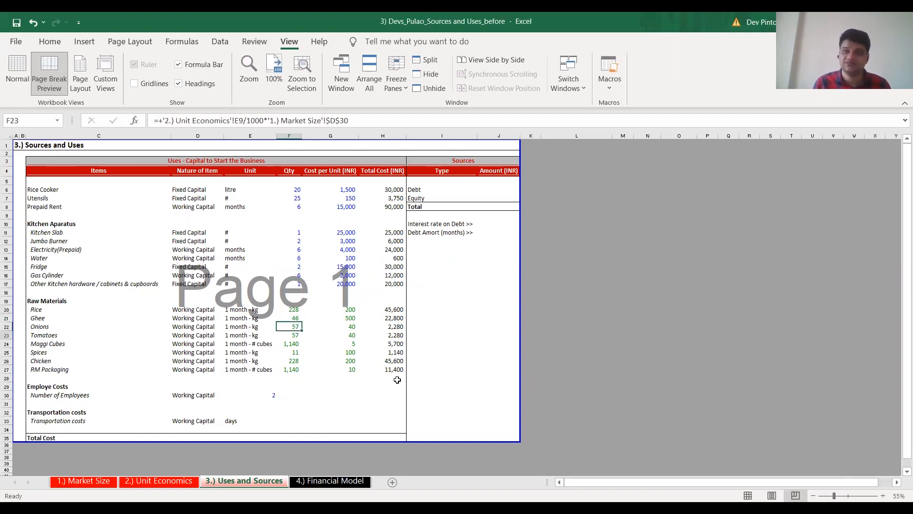
{"action": "type", "text": "6"}
{"action": "key", "text": "Tab"}
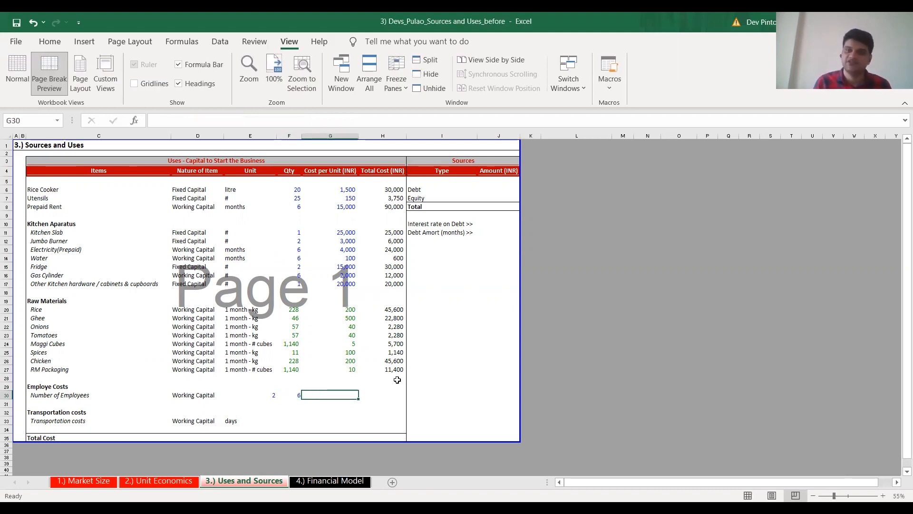
{"action": "type", "text": "10000"}
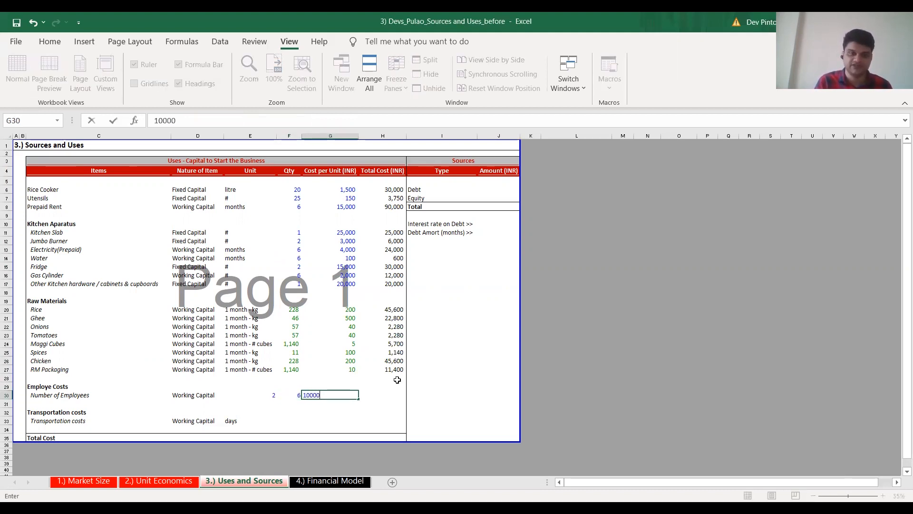
{"action": "key", "text": "Tab"}
Copy the raw material total formula into H30 and extend it to F30*G30*E30 for the total employee cost
{"action": "left_click", "coordinate": [397, 379]}
{"action": "key", "text": "Up"}
{"action": "key", "text": "ctrl+c"}
{"action": "key", "text": "Down"}
{"action": "key", "text": "Down"}
{"action": "key", "text": "Down"}
{"action": "key", "text": "ctrl+v"}
{"action": "key", "text": "Escape"}
{"action": "key", "text": "F2"}
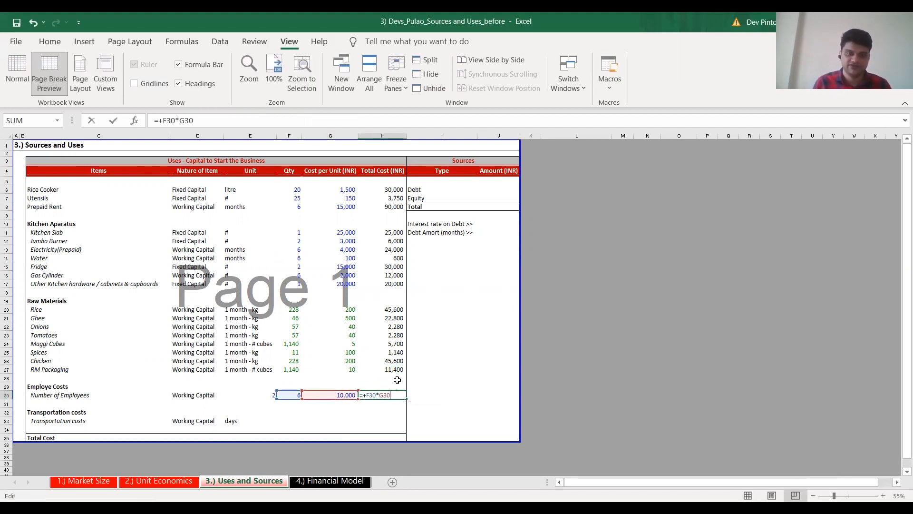
{"action": "type", "text": "*"}
{"action": "key", "text": "Left"}
{"action": "key", "text": "Left"}
{"action": "key", "text": "Left"}
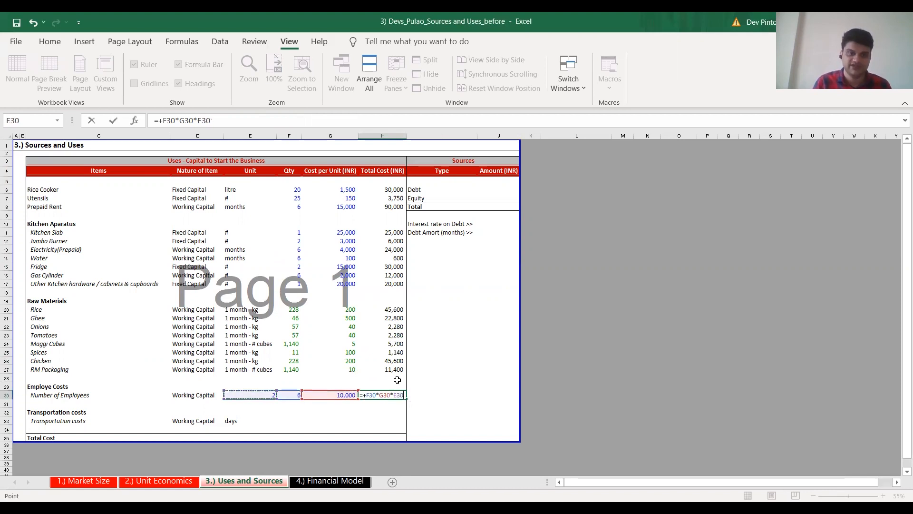
{"action": "key", "text": "Return"}
Enter 180 days in F33 and a cost per unit of 500 INR in G33 for transportation costs
{"action": "key", "text": "Down"}
{"action": "key", "text": "Down"}
{"action": "key", "text": "Down"}
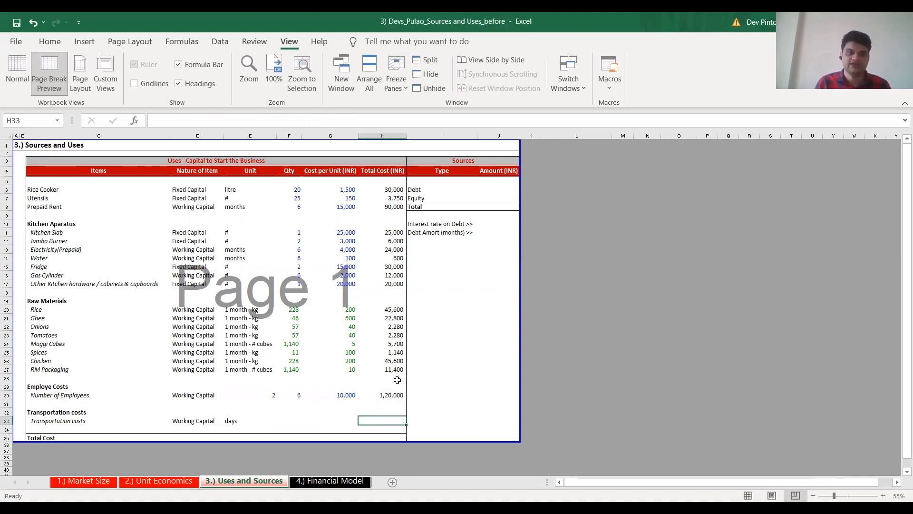
{"action": "key", "text": "Left"}
{"action": "key", "text": "Left"}
{"action": "key", "text": "Left"}
{"action": "key", "text": "Right"}
{"action": "type", "text": "180"}
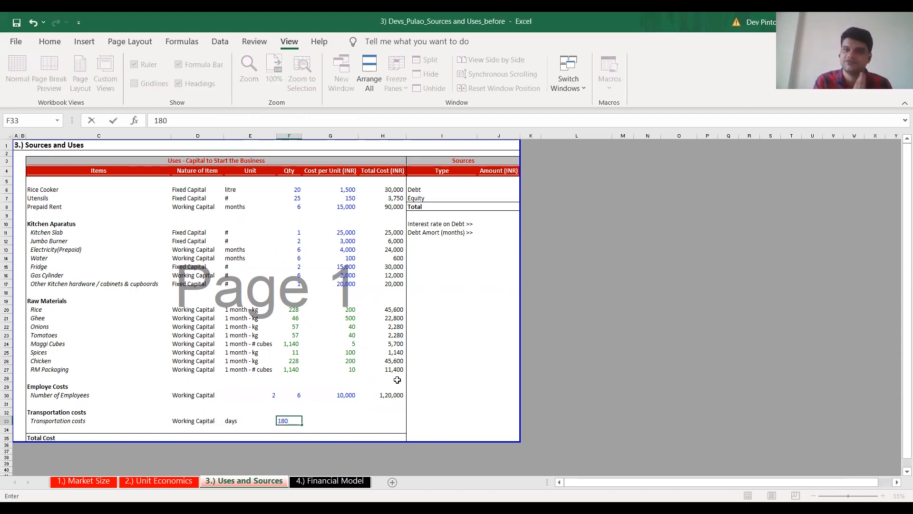
{"action": "key", "text": "Right"}
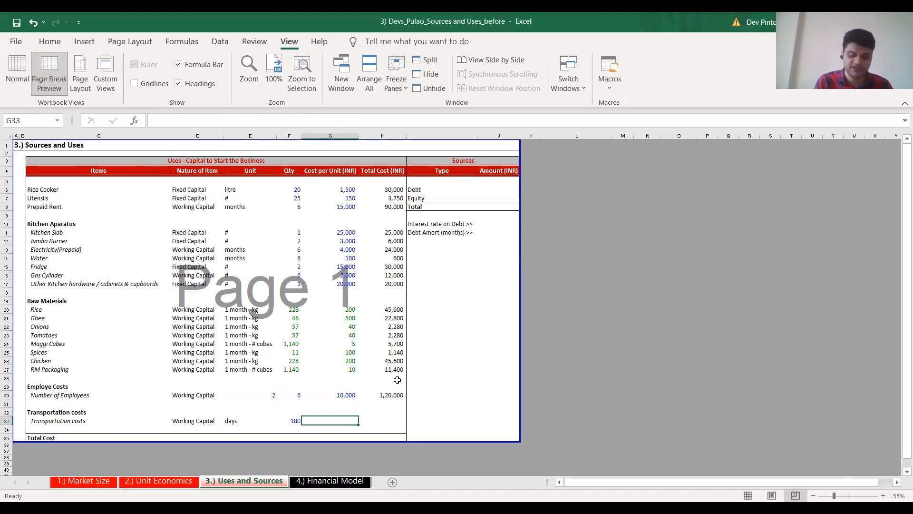
{"action": "type", "text": "500"}
{"action": "key", "text": "Right"}
Try to reuse the employee total cost formula from H30 for transportation costs in H33
{"action": "key", "text": "Up"}
{"action": "key", "text": "Up"}
{"action": "key", "text": "Up"}
{"action": "key", "text": "ctrl+c"}
{"action": "key", "text": "Down"}
{"action": "key", "text": "Down"}
{"action": "key", "text": "Down"}
{"action": "key", "text": "ctrl+v"}
{"action": "key", "text": "F2"}
{"action": "key", "text": "Escape"}
Calculate the total transportation cost in H33 as F33*G33
{"action": "type", "text": "+"}
{"action": "key", "text": "Left"}
{"action": "key", "text": "Left"}
{"action": "type", "text": "*"}
{"action": "key", "text": "Left"}
{"action": "key", "text": "Return"}
{"action": "key", "text": "F2"}
{"action": "key", "text": "Escape"}
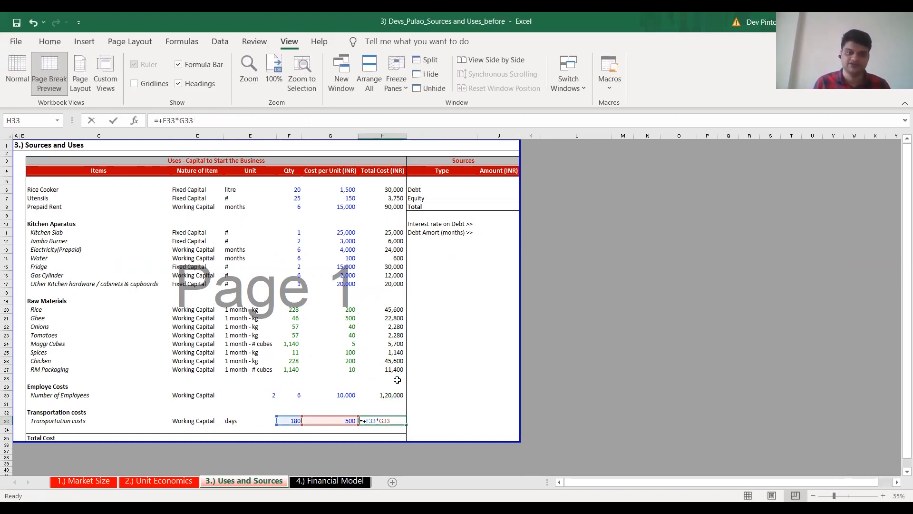
{"action": "key", "text": "Escape"}
Check the combined sum of all total costs in H6:H33
{"action": "key", "text": "shift+Up"}
{"action": "key", "text": "shift+Up"}
{"action": "key", "text": "shift+Up"}
{"action": "key", "text": "shift+Up"}
{"action": "key", "text": "shift+Up"}
{"action": "key", "text": "shift+Up"}
{"action": "key", "text": "shift+Up"}
{"action": "key", "text": "shift+Up"}
{"action": "key", "text": "shift+Up"}
{"action": "key", "text": "shift+Up"}
{"action": "key", "text": "shift+Up"}
{"action": "key", "text": "shift+Up"}
{"action": "key", "text": "shift+Up"}
{"action": "key", "text": "shift+Up"}
{"action": "key", "text": "shift+Up"}
{"action": "key", "text": "shift+Up"}
{"action": "key", "text": "shift+Up"}
{"action": "key", "text": "shift+Up"}
{"action": "key", "text": "shift+Up"}
{"action": "key", "text": "shift+Up"}
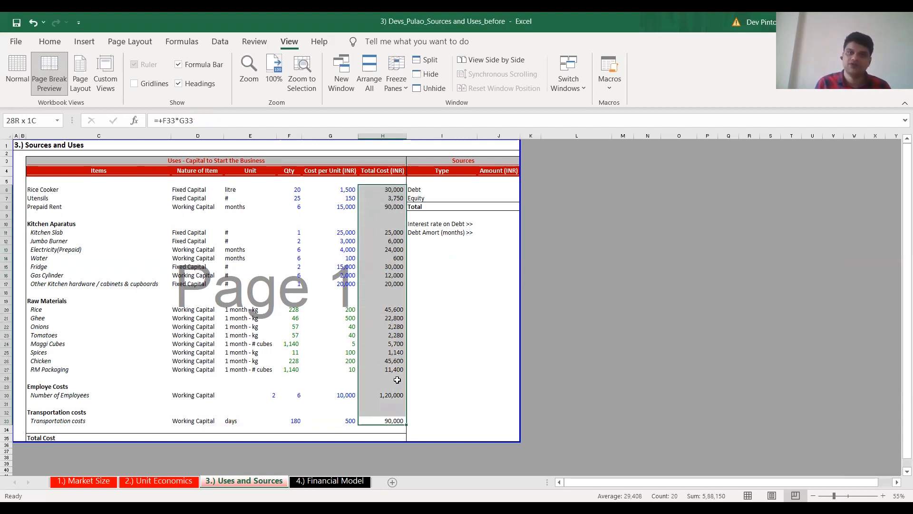
{"action": "key", "text": "Down"}
{"action": "key", "text": "Down"}
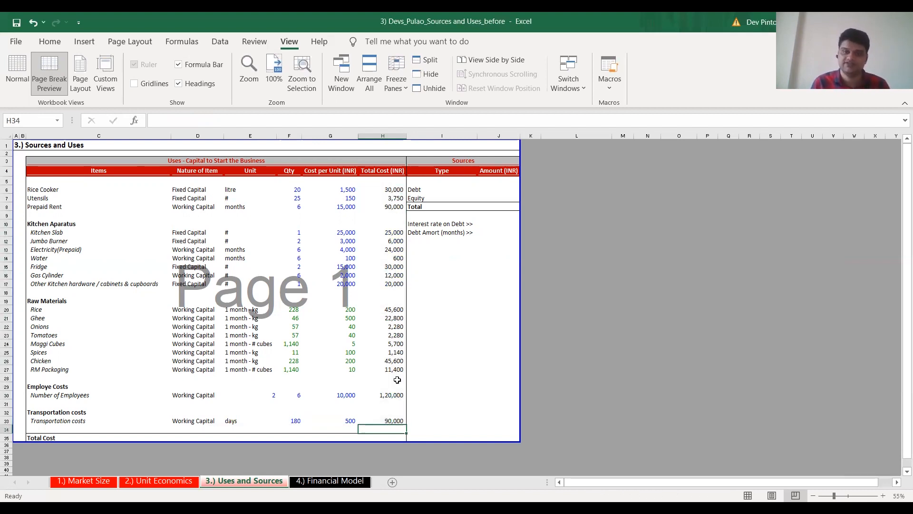
Calculate the Total Cost in H35 as the sum of all item costs in H6:H34
{"action": "type", "text": "+"}
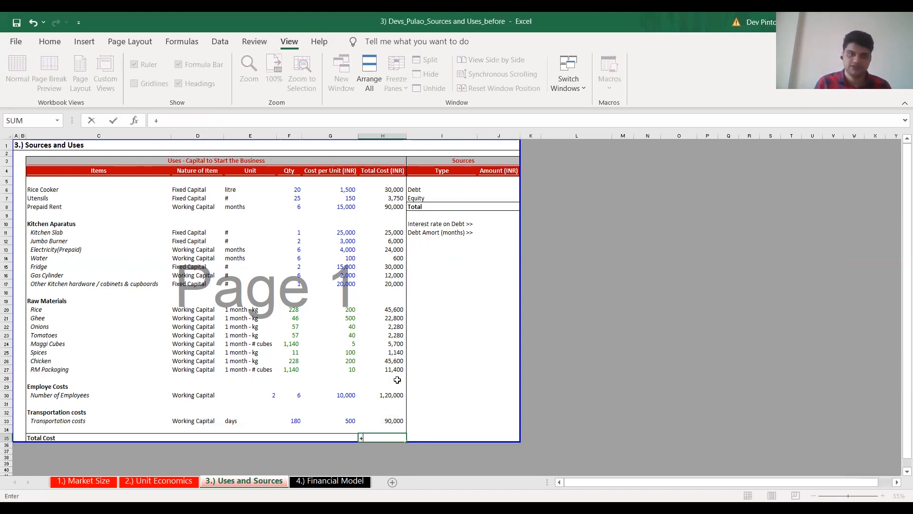
{"action": "key", "text": "alt+equal"}
{"action": "key", "text": "Return"}
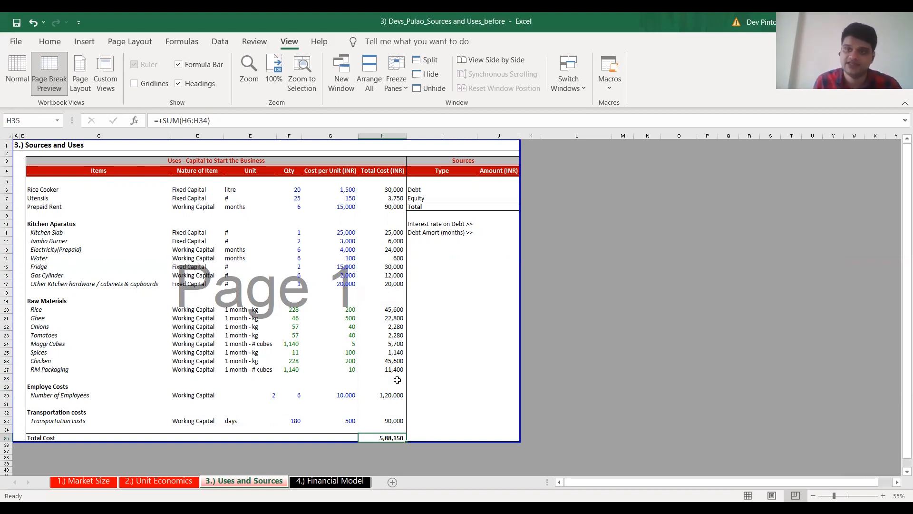
Select the empty Debt amount cell J6 in the Sources section
{"action": "key", "text": "Up"}
{"action": "key", "text": "Up"}
{"action": "key", "text": "Up"}
{"action": "key", "text": "Up"}
{"action": "key", "text": "Up"}
{"action": "key", "text": "Up"}
{"action": "key", "text": "Up"}
{"action": "key", "text": "Up"}
{"action": "key", "text": "Up"}
{"action": "key", "text": "Up"}
{"action": "key", "text": "Up"}
{"action": "key", "text": "Up"}
{"action": "key", "text": "Up"}
{"action": "key", "text": "Up"}
{"action": "key", "text": "Up"}
{"action": "key", "text": "Up"}
{"action": "key", "text": "Up"}
{"action": "key", "text": "Up"}
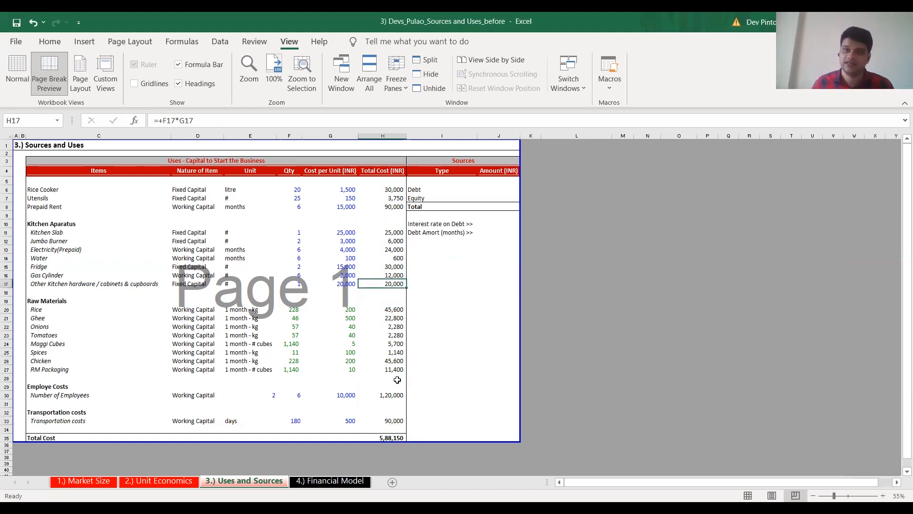
{"action": "key", "text": "Up"}
{"action": "key", "text": "Up"}
{"action": "key", "text": "Up"}
{"action": "key", "text": "Up"}
{"action": "key", "text": "Up"}
{"action": "key", "text": "Up"}
{"action": "key", "text": "Up"}
{"action": "key", "text": "Up"}
{"action": "key", "text": "Up"}
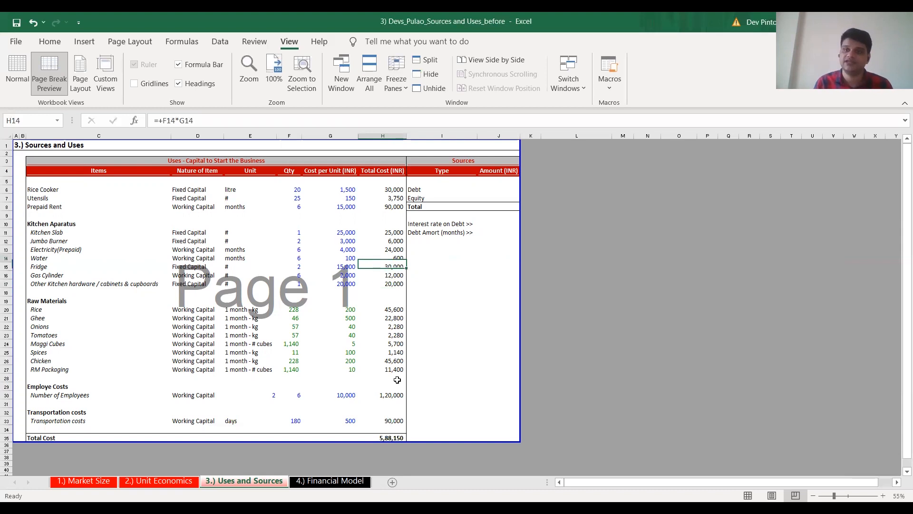
{"action": "key", "text": "Up"}
{"action": "key", "text": "Up"}
{"action": "key", "text": "Right"}
{"action": "key", "text": "Right"}
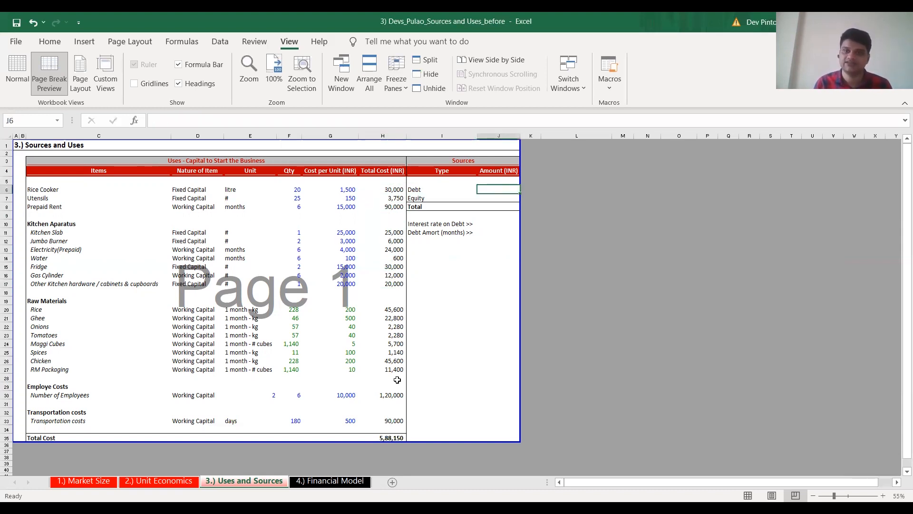
{"action": "key", "text": "alt+Tab"}
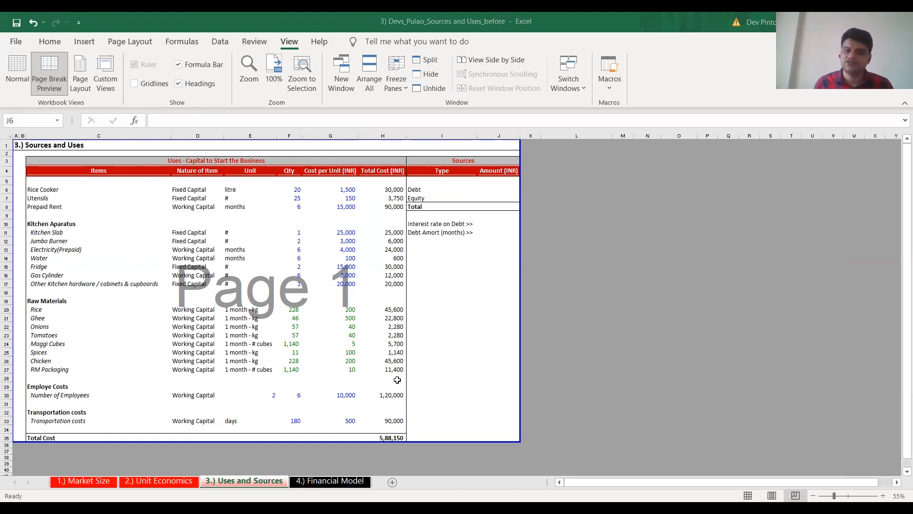
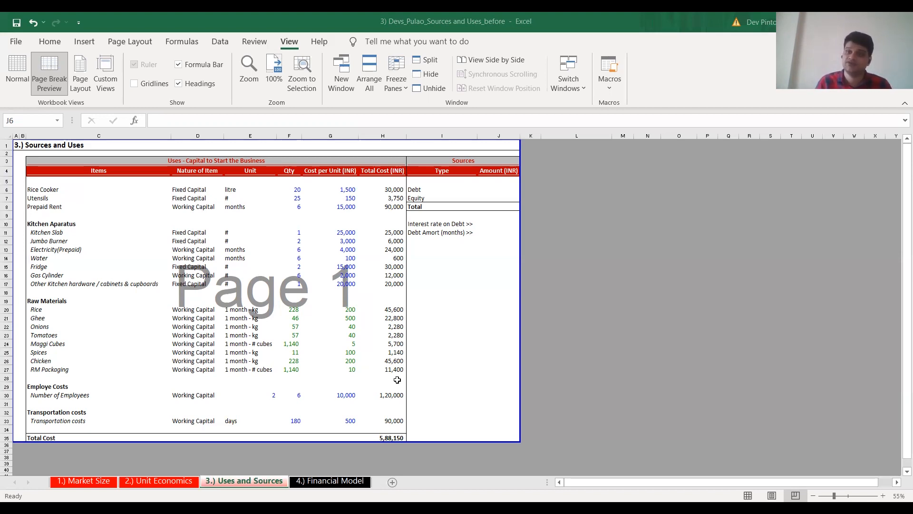
Enter 150000 as the Equity amount in J7 of the Sources section
{"action": "key", "text": "Down"}
{"action": "type", "text": "150000"}
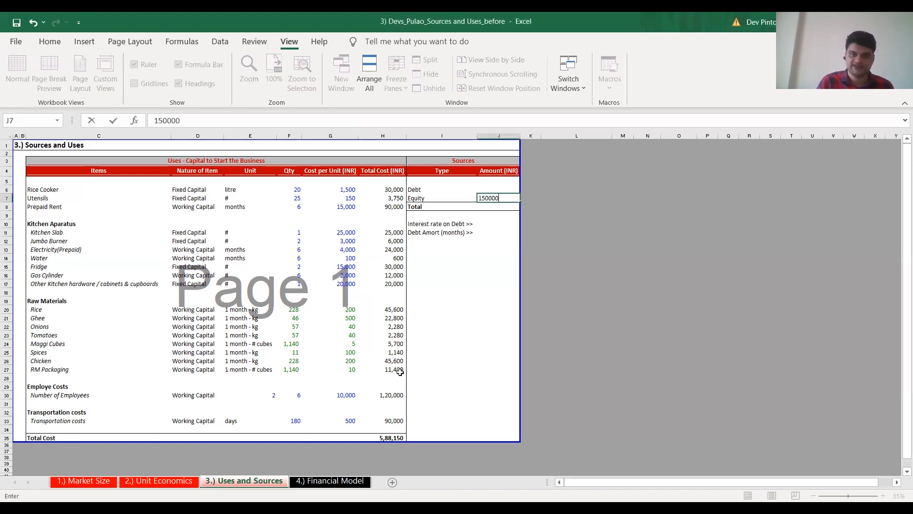
{"action": "key", "text": "ctrl+Return"}
Link the Sources Total in J8 to the Total Cost of the uses in H35
{"action": "key", "text": "Down"}
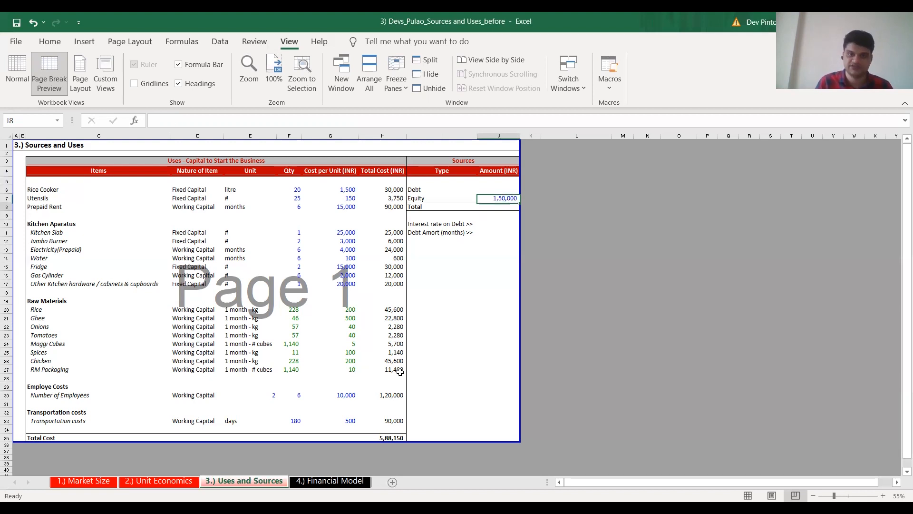
{"action": "type", "text": "+"}
{"action": "key", "text": "Left"}
{"action": "key", "text": "Left"}
{"action": "key", "text": "Down"}
{"action": "key", "text": "Down"}
{"action": "key", "text": "Down"}
{"action": "key", "text": "Down"}
{"action": "key", "text": "Down"}
{"action": "key", "text": "Down"}
{"action": "key", "text": "Down"}
{"action": "key", "text": "Down"}
{"action": "key", "text": "Down"}
{"action": "key", "text": "Down"}
{"action": "key", "text": "Down"}
{"action": "key", "text": "Down"}
{"action": "key", "text": "Down"}
{"action": "key", "text": "Down"}
{"action": "key", "text": "Down"}
{"action": "key", "text": "Down"}
{"action": "key", "text": "Down"}
{"action": "key", "text": "Down"}
{"action": "key", "text": "Down"}
{"action": "key", "text": "Down"}
{"action": "key", "text": "Down"}
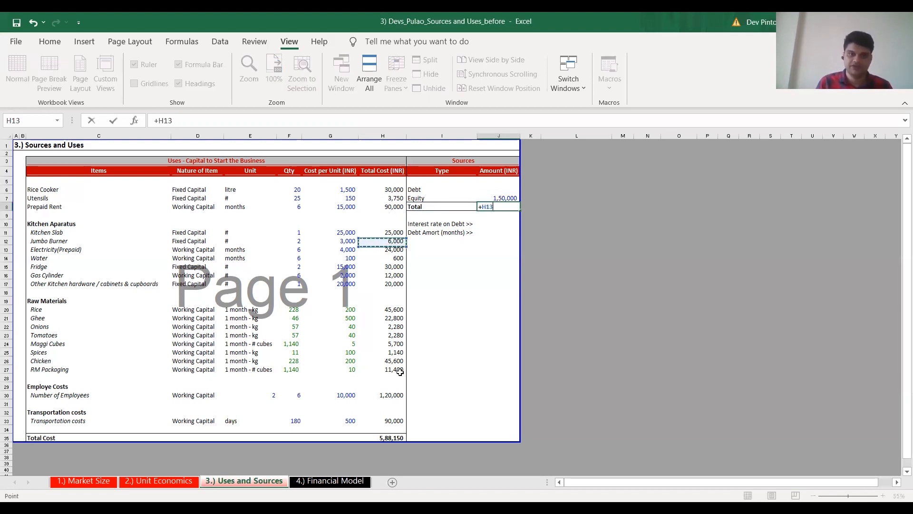
{"action": "key", "text": "ctrl+Return"}
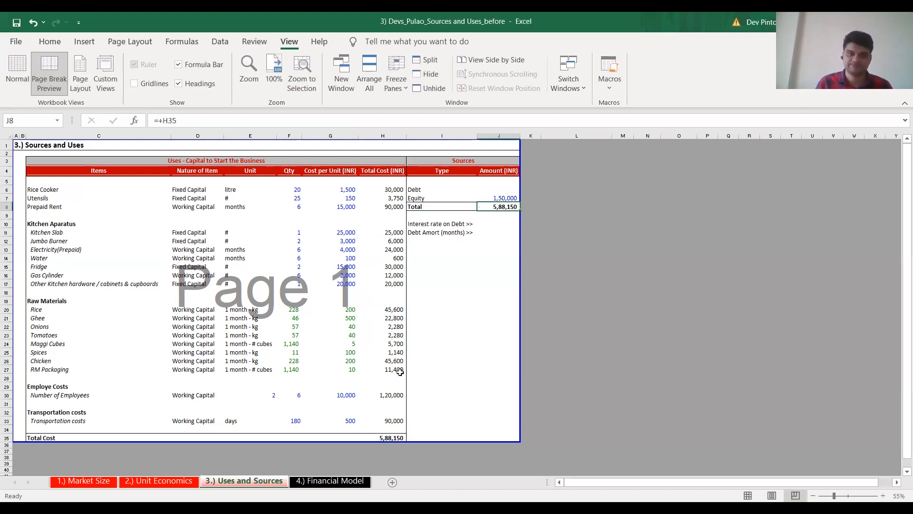
Calculate the Debt amount in J6 as J8-J7, and check the combined sum of Debt and Equity
{"action": "key", "text": "Up"}
{"action": "key", "text": "Up"}
{"action": "type", "text": "+"}
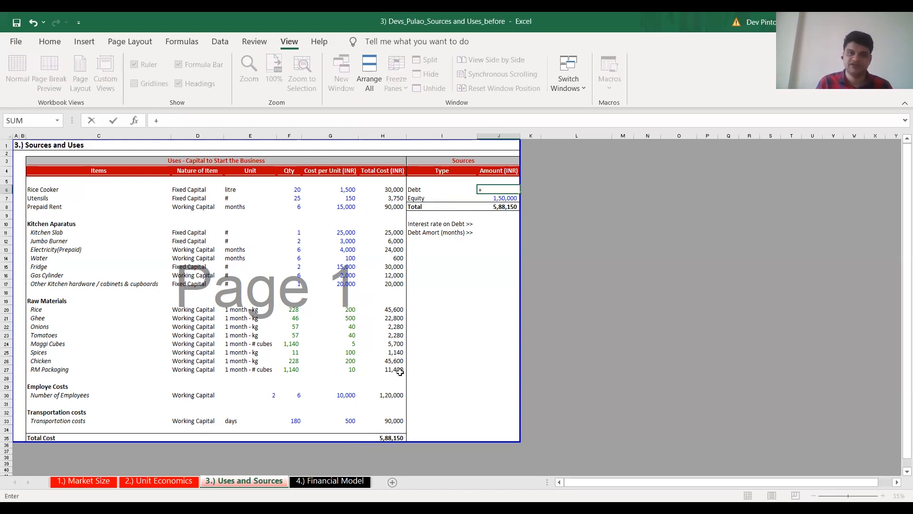
{"action": "key", "text": "Down"}
{"action": "key", "text": "Down"}
{"action": "type", "text": "-"}
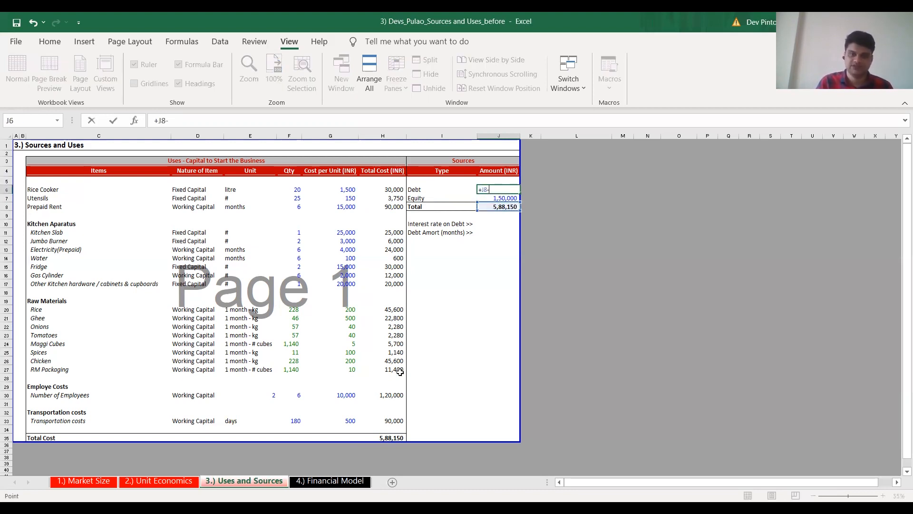
{"action": "key", "text": "Up"}
{"action": "key", "text": "ctrl+Return"}
{"action": "key", "text": "shift+Down"}
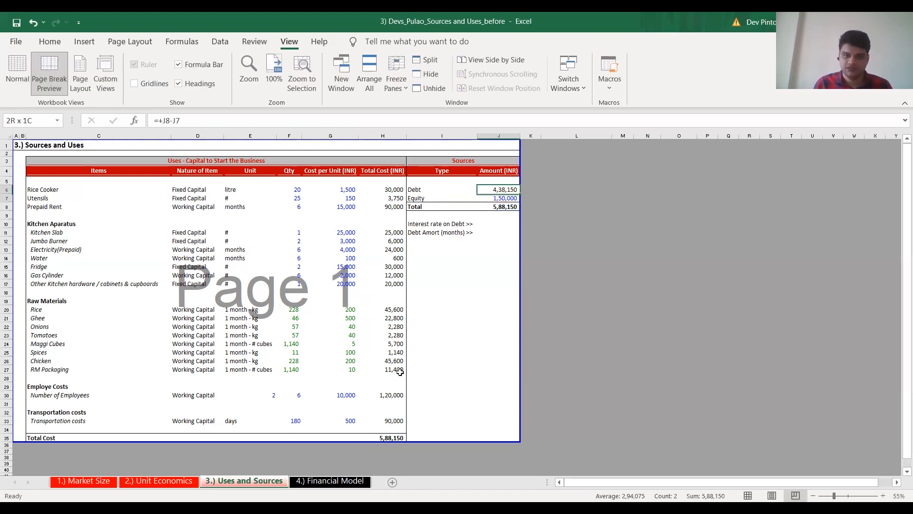
Set the interest rate on debt in J10 to 10% and the debt amortization in J11 to 24 months
{"action": "key", "text": "Down"}
{"action": "key", "text": "Down"}
{"action": "key", "text": "Down"}
{"action": "key", "text": "Down"}
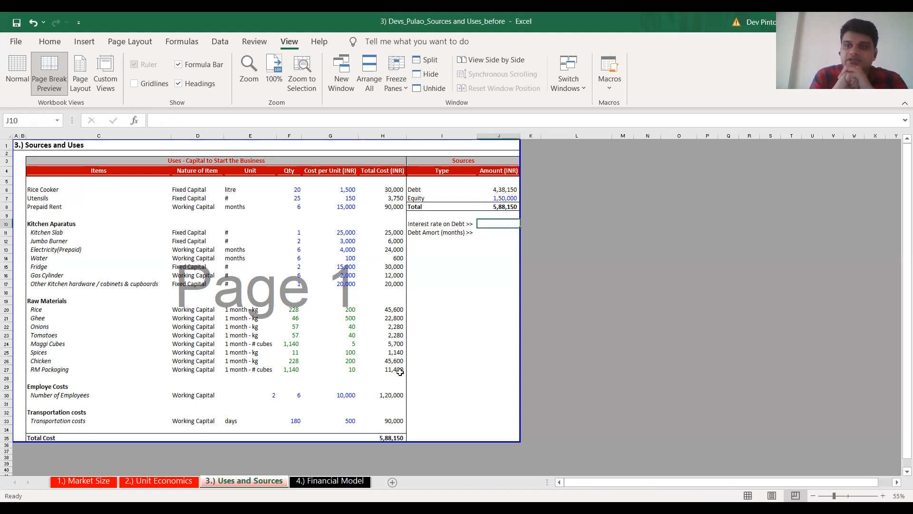
{"action": "type", "text": "10%"}
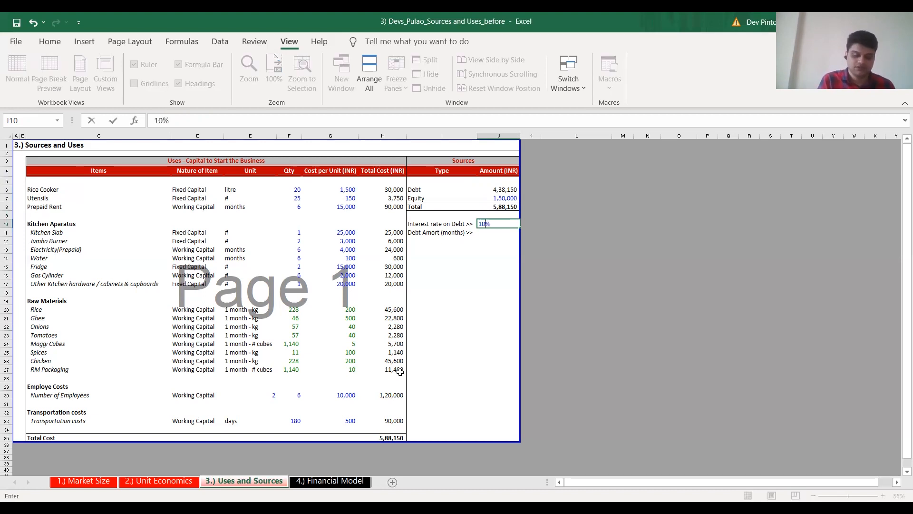
{"action": "key", "text": "ctrl+Return"}
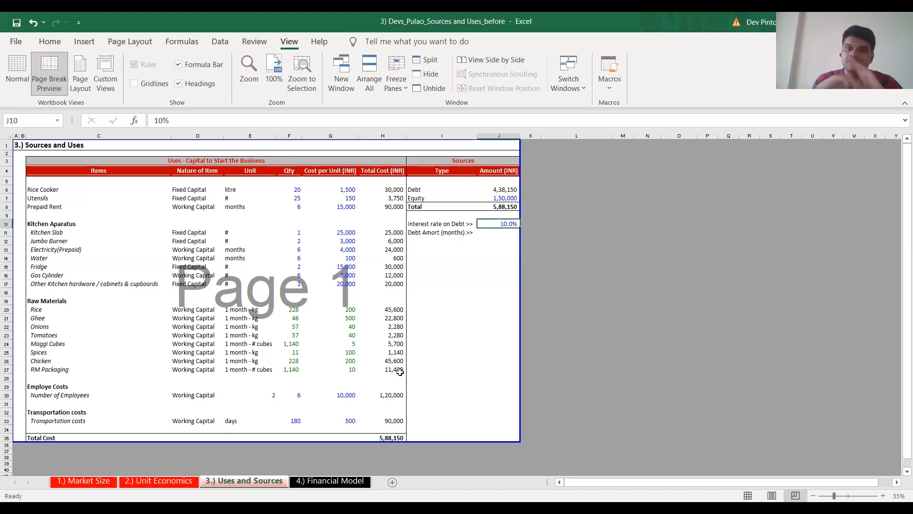
{"action": "key", "text": "Down"}
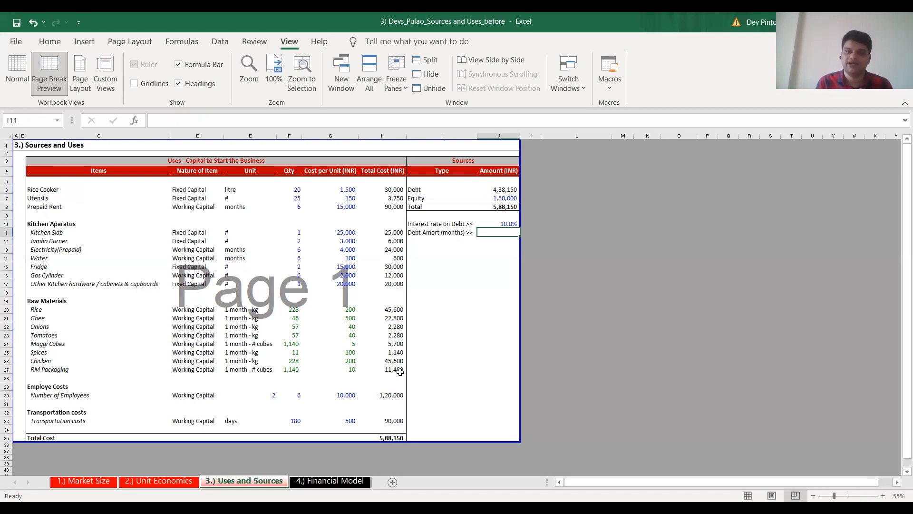
{"action": "type", "text": "24"}
{"action": "key", "text": "ctrl+Return"}
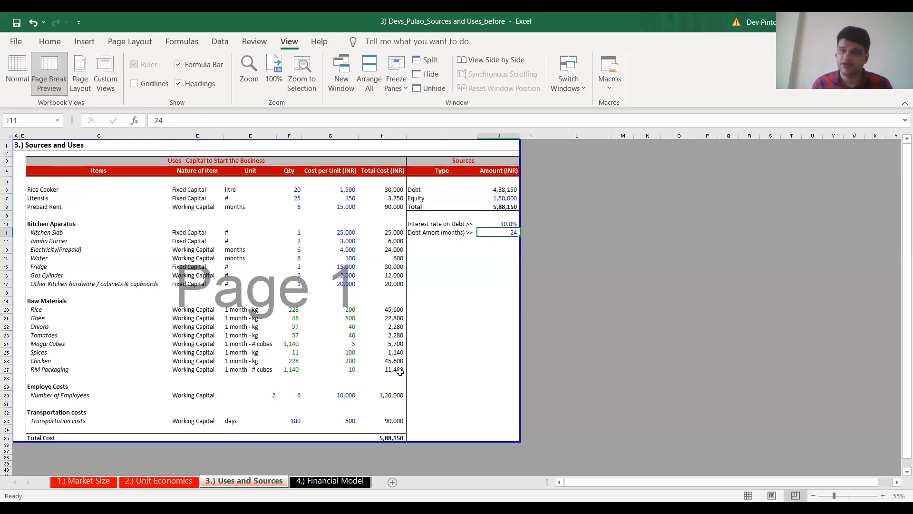
{"action": "key", "text": "Up"}
{"action": "key", "text": "Up"}
{"action": "key", "text": "Up"}
{"action": "key", "text": "Up"}
{"action": "key", "text": "Up"}
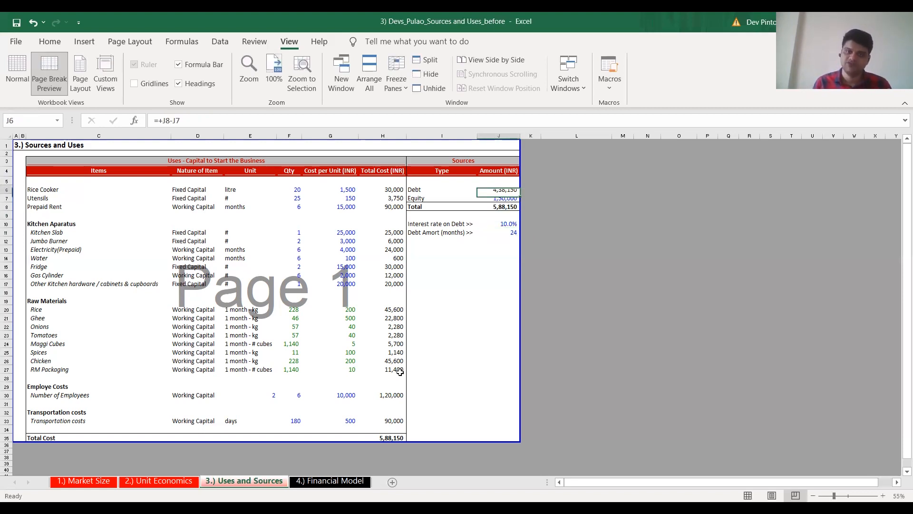
{"action": "key", "text": "Down"}
{"action": "key", "text": "Down"}
{"action": "key", "text": "Down"}
{"action": "key", "text": "Down"}
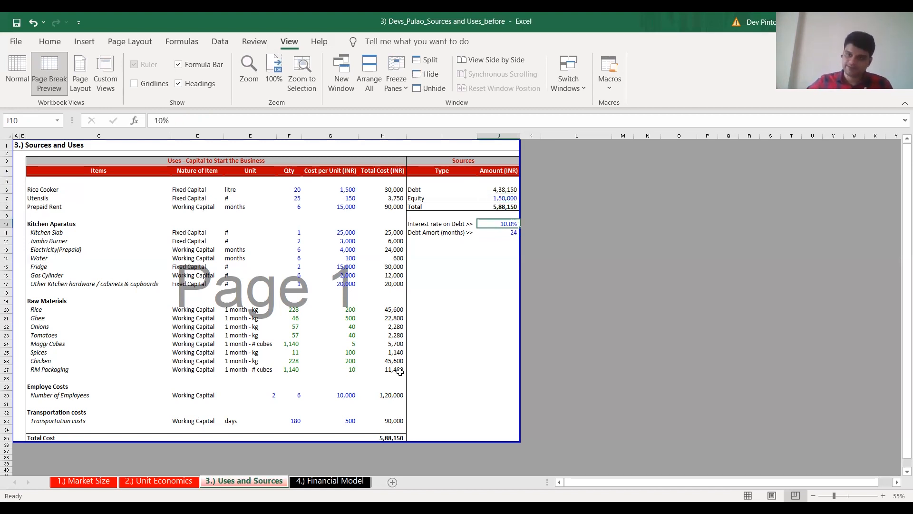
Try out the monthly debt repayment in J13 as J6/$J$11, and clear the trial formula
{"action": "key", "text": "Down"}
{"action": "key", "text": "Down"}
{"action": "key", "text": "Down"}
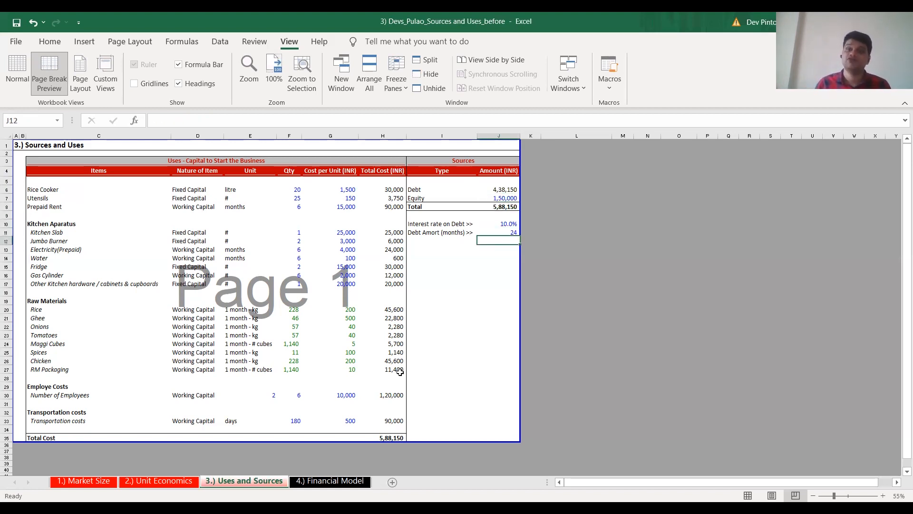
{"action": "type", "text": "+"}
{"action": "key", "text": "Up"}
{"action": "key", "text": "Up"}
{"action": "key", "text": "Up"}
{"action": "key", "text": "Up"}
{"action": "key", "text": "Up"}
{"action": "key", "text": "Up"}
{"action": "key", "text": "Up"}
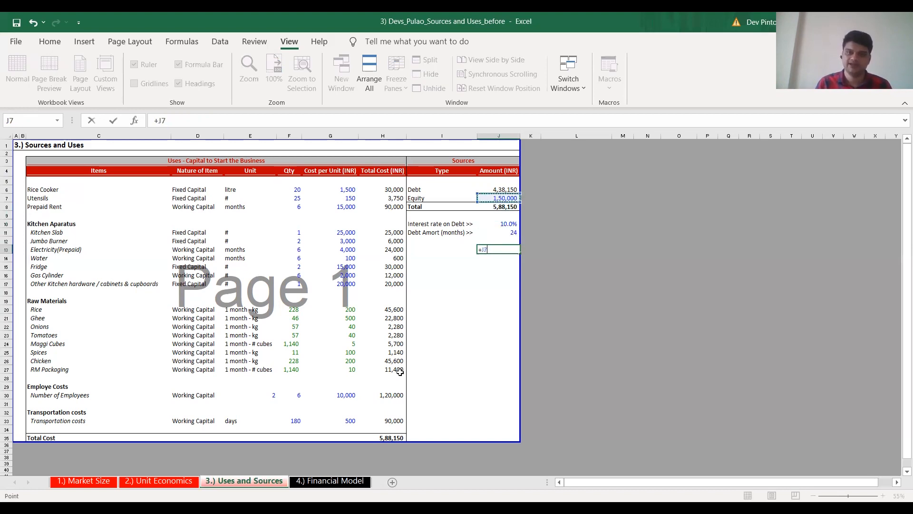
{"action": "type", "text": "/"}
{"action": "key", "text": "Up"}
{"action": "key", "text": "Up"}
{"action": "key", "text": "F4"}
{"action": "key", "text": "Return"}
{"action": "key", "text": "ctrl+shift+1"}
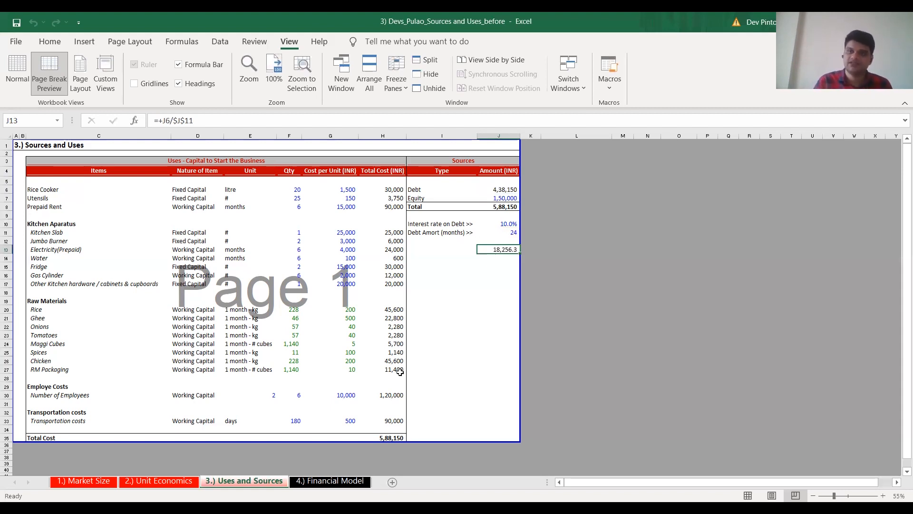
{"action": "key", "text": "Delete"}
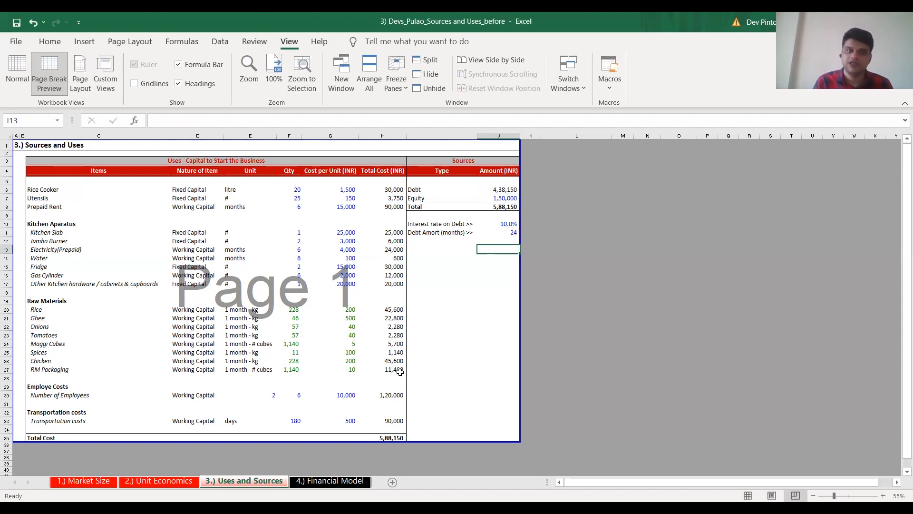